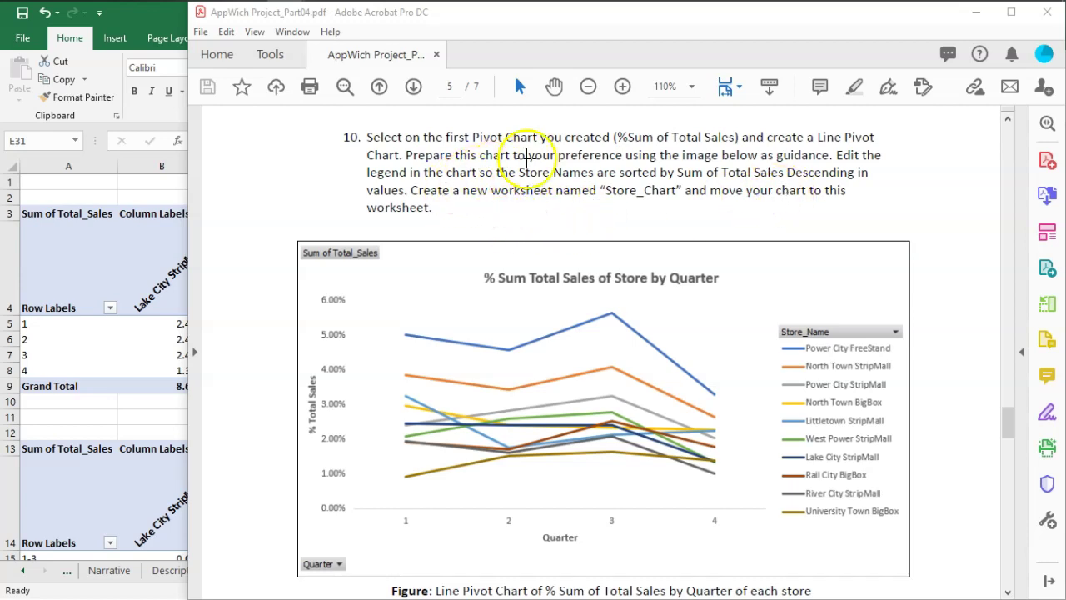
Bring the Excel project workbook to the front.
{"action": "mouse_move", "coordinate": [313, 222]}
{"action": "left_mouse_down"}
{"action": "mouse_move", "coordinate": [248, 247]}
{"action": "mouse_move", "coordinate": [257, 568]}
{"action": "mouse_move", "coordinate": [634, 593]}
{"action": "left_mouse_up"}
{"action": "mouse_move", "coordinate": [936, 580]}
{"action": "left_mouse_down"}
{"action": "mouse_move", "coordinate": [908, 208]}
{"action": "mouse_move", "coordinate": [279, 218]}
{"action": "left_mouse_up"}
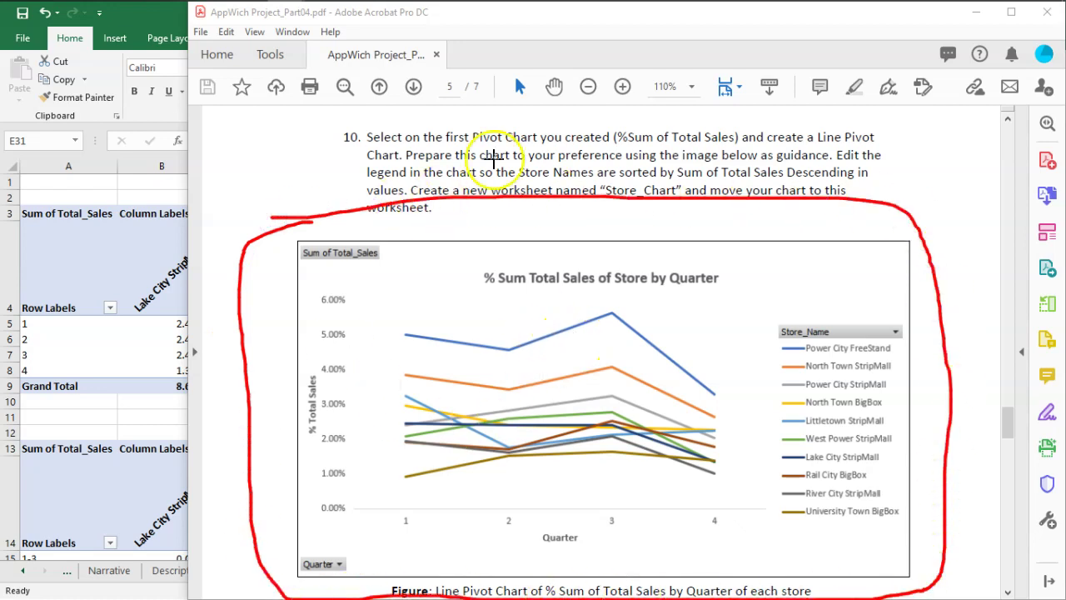
{"action": "key", "text": "Escape"}
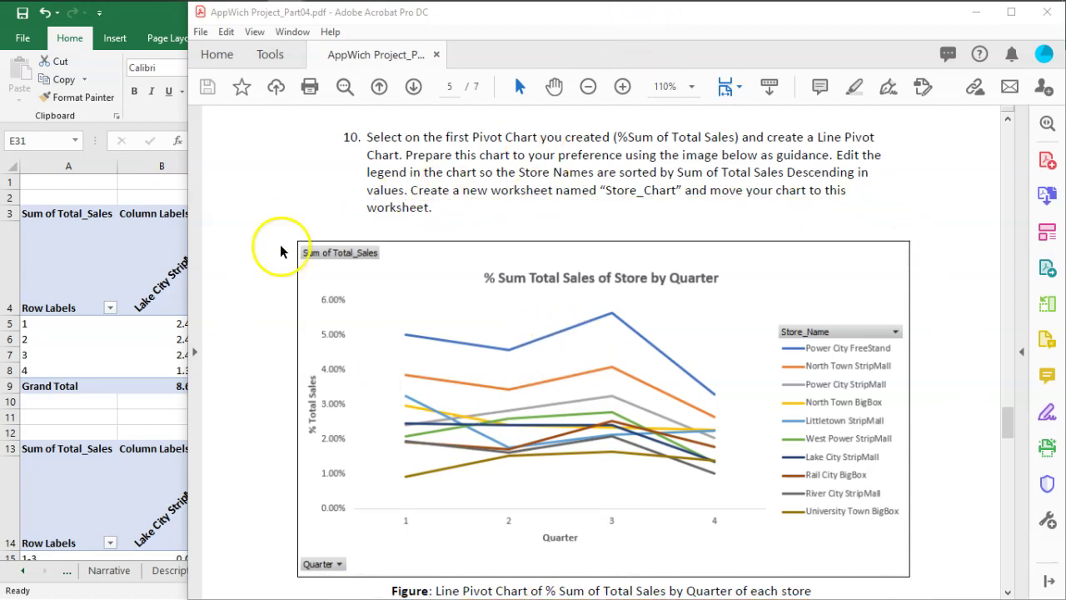
{"action": "left_click", "coordinate": [114, 190]}
{"action": "left_click", "coordinate": [659, 458]}
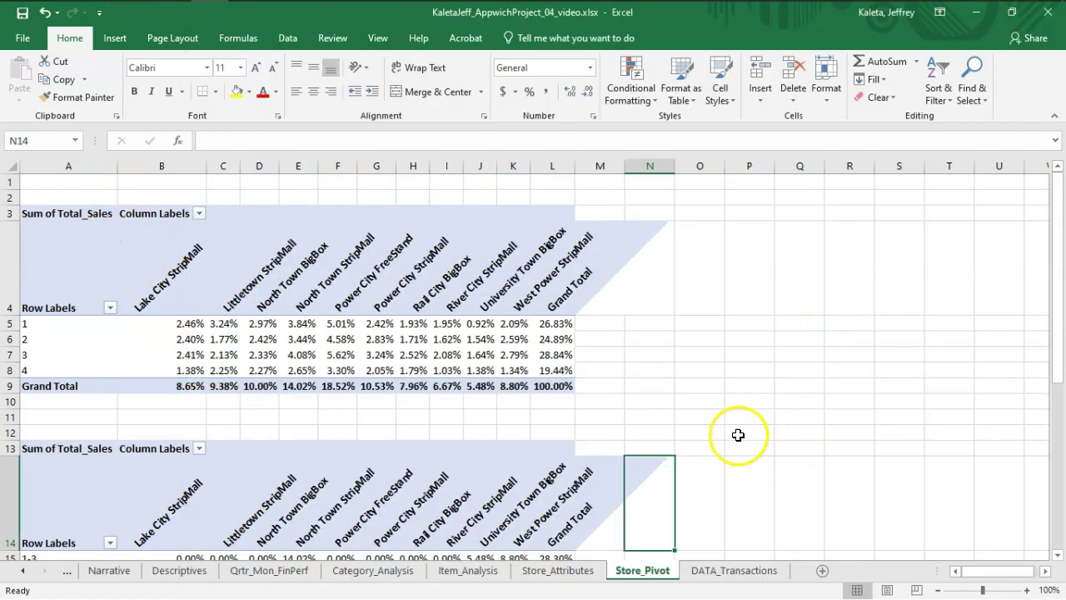
Look over the Store_Pivot sheet's Total_Sales pivot table of quarters by store.
{"action": "scroll", "coordinate": [741, 437], "scroll_direction": "down", "scroll_amount": 10}
{"action": "scroll", "coordinate": [733, 437], "scroll_direction": "up", "scroll_amount": 5}
{"action": "left_click_drag", "start_coordinate": [1056, 334], "coordinate": [1054, 200]}
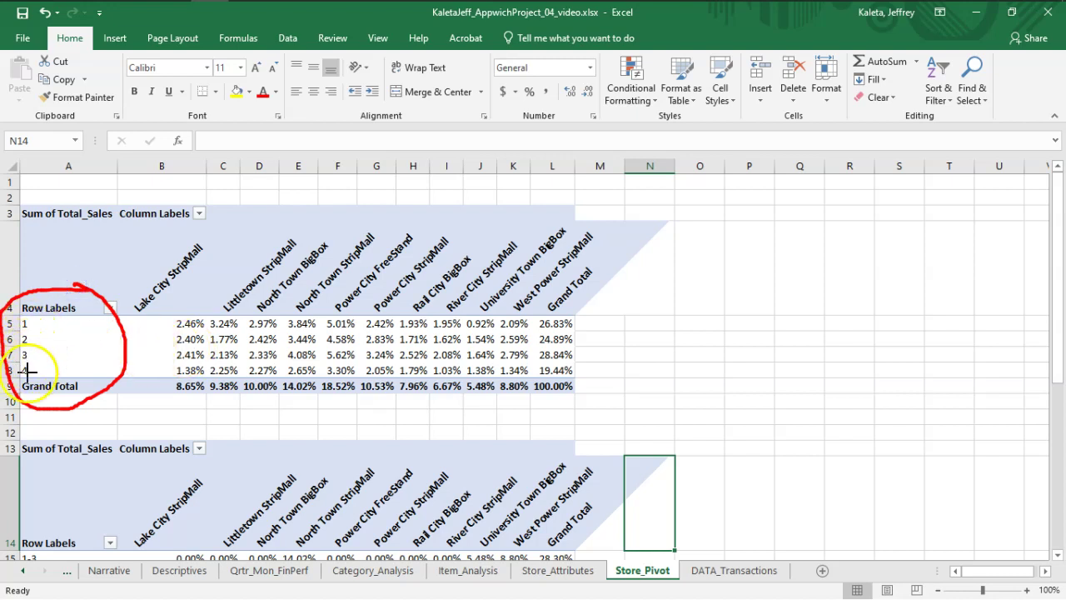
{"action": "mouse_move", "coordinate": [138, 304]}
{"action": "left_mouse_down"}
{"action": "mouse_move", "coordinate": [171, 262]}
{"action": "mouse_move", "coordinate": [641, 254]}
{"action": "mouse_move", "coordinate": [239, 330]}
{"action": "left_mouse_up"}
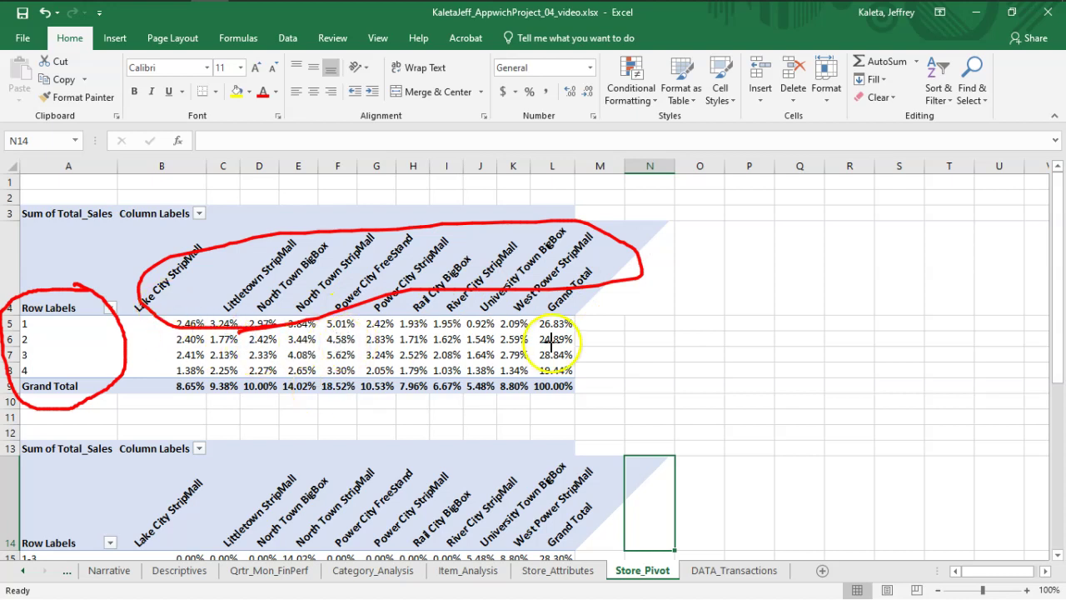
{"action": "key", "text": "Escape"}
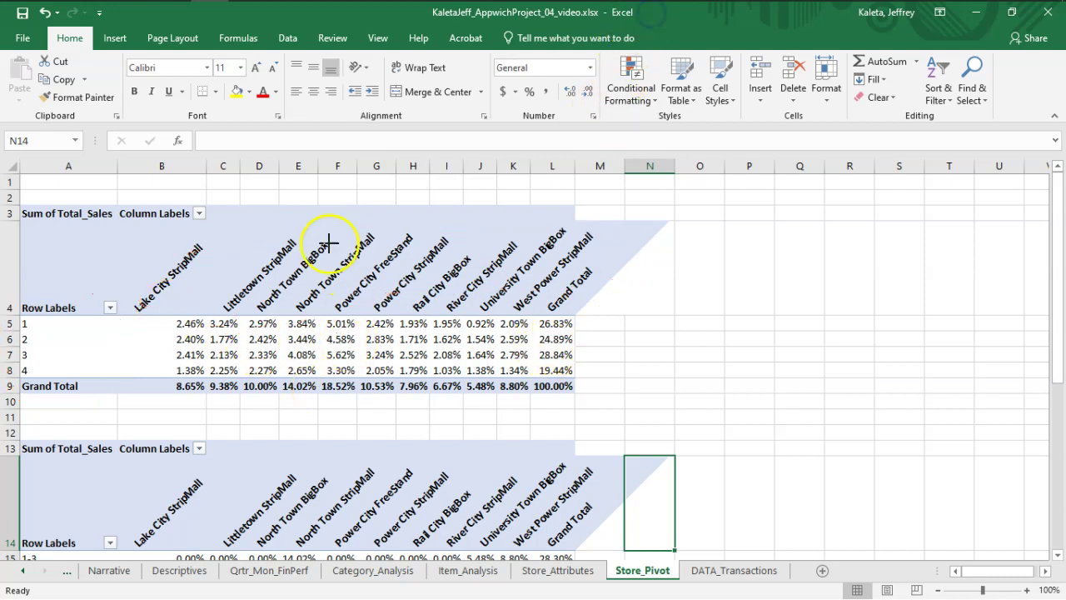
{"action": "mouse_move", "coordinate": [125, 347]}
{"action": "left_mouse_down"}
{"action": "mouse_move", "coordinate": [241, 385]}
{"action": "mouse_move", "coordinate": [505, 389]}
{"action": "left_mouse_up"}
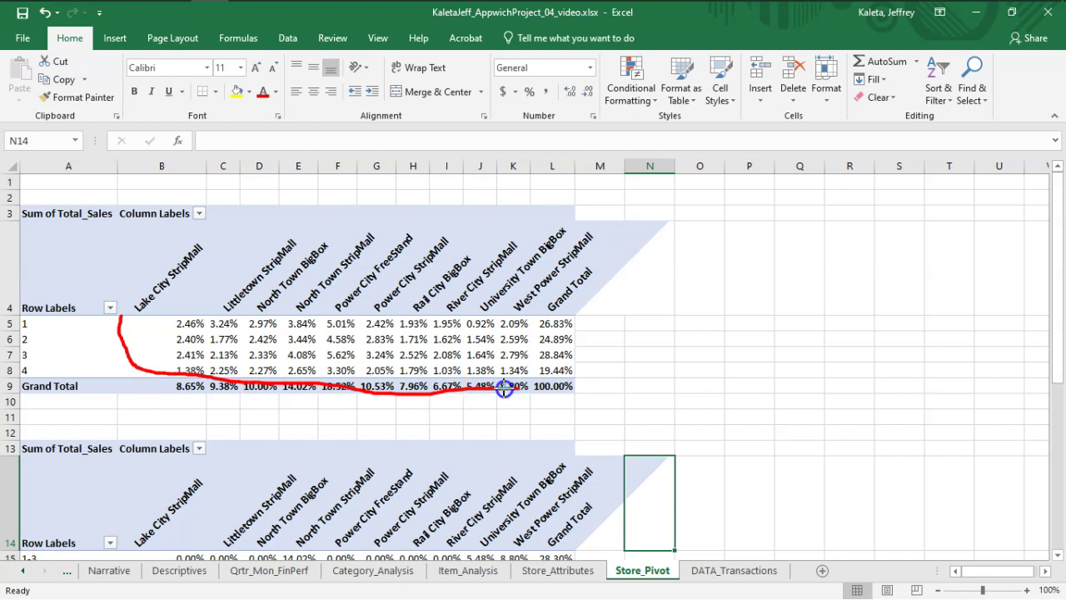
{"action": "left_click_drag", "start_coordinate": [603, 309], "coordinate": [126, 309]}
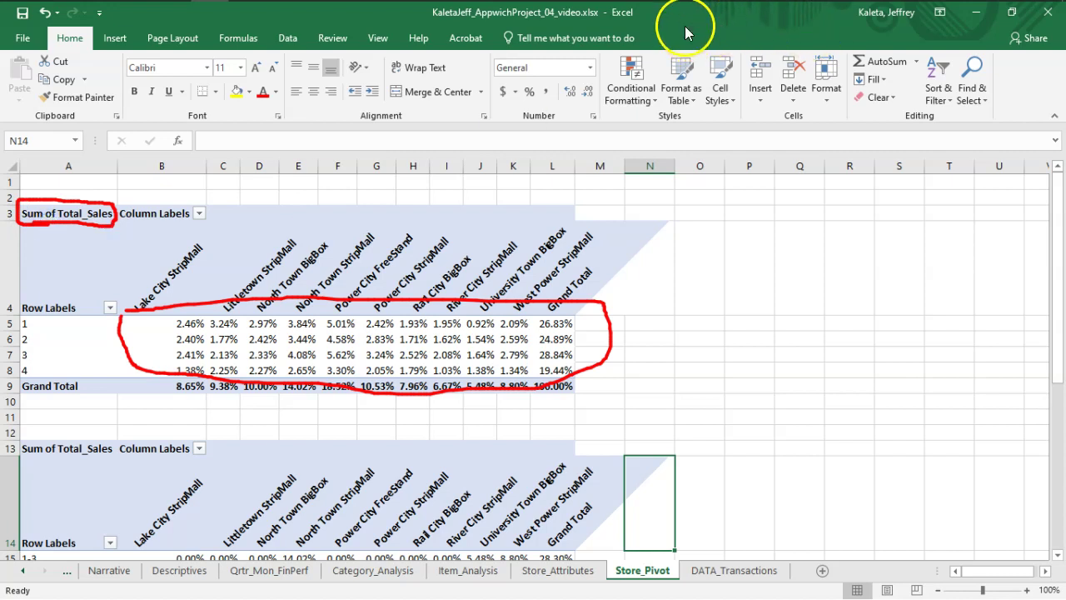
{"action": "right_click", "coordinate": [654, 16]}
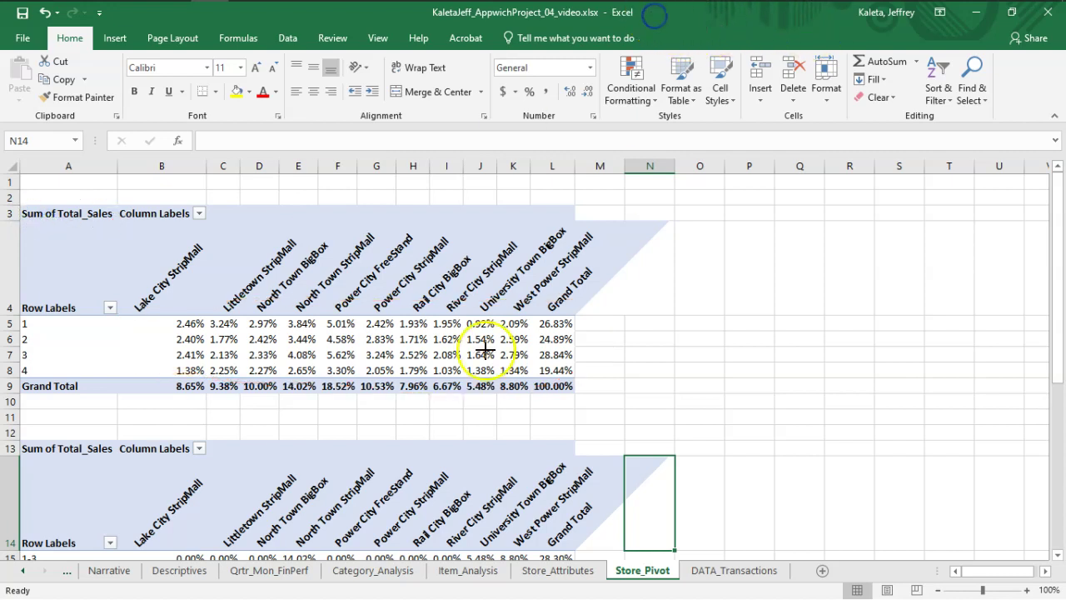
Insert a basic Line PivotChart from the first pivot table, one line per store.
{"action": "left_click", "coordinate": [335, 354]}
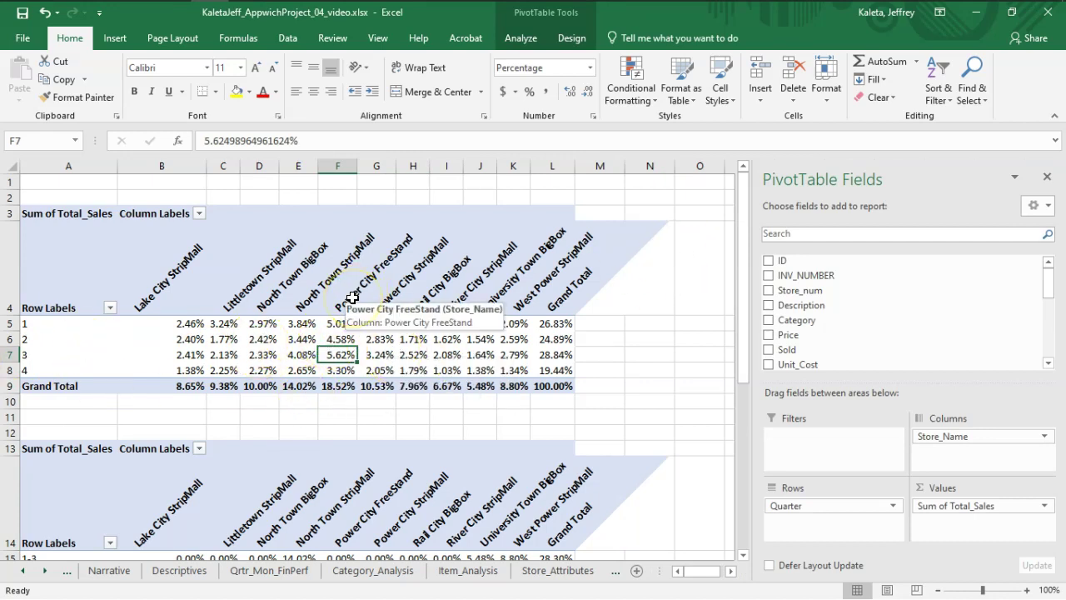
{"action": "left_click", "coordinate": [519, 38]}
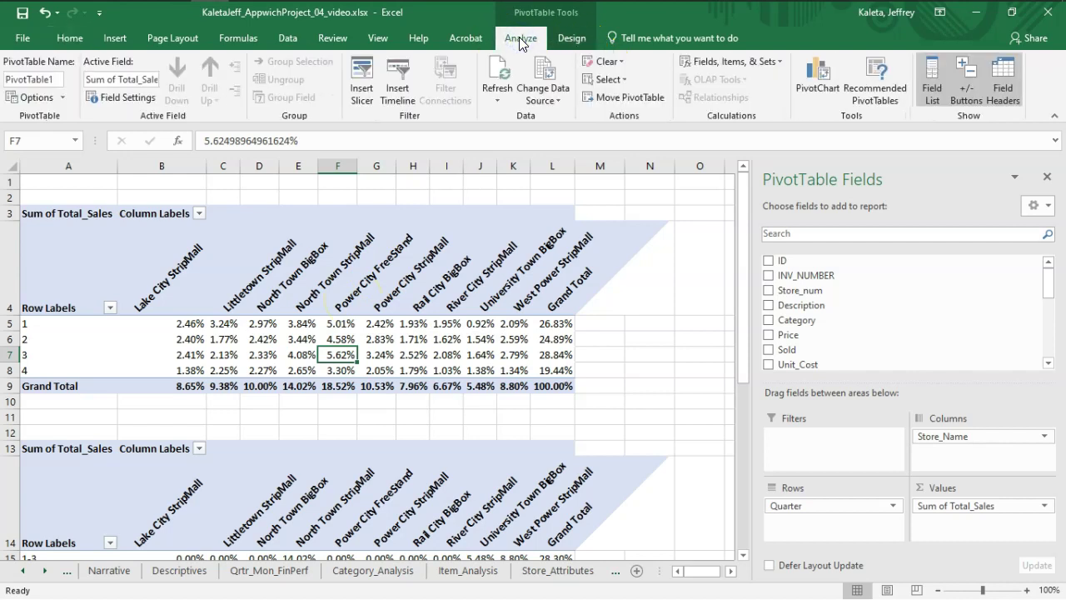
{"action": "left_click", "coordinate": [821, 88]}
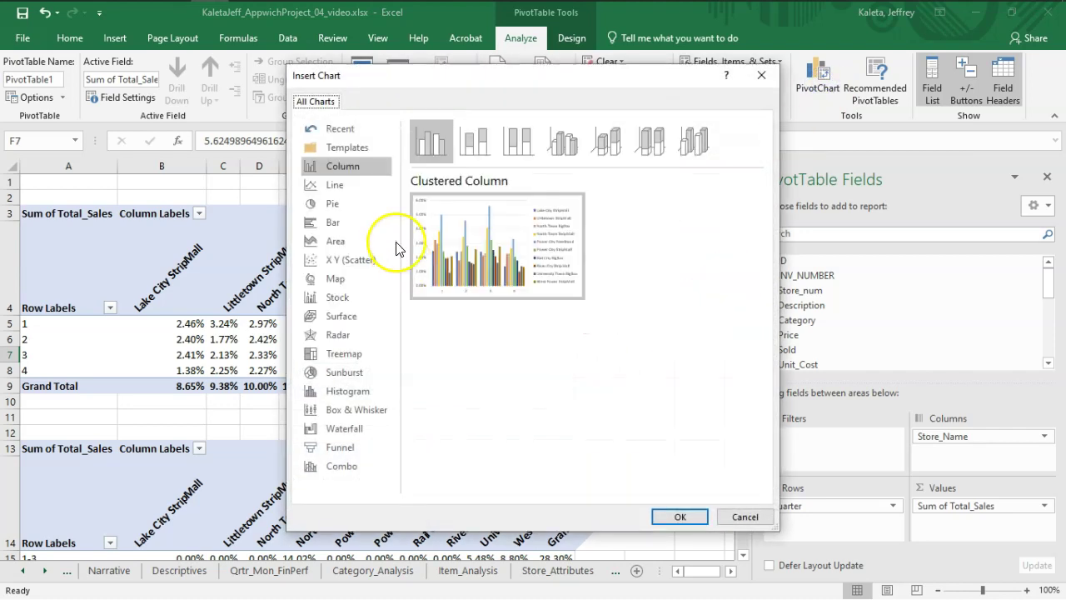
{"action": "left_click", "coordinate": [346, 187]}
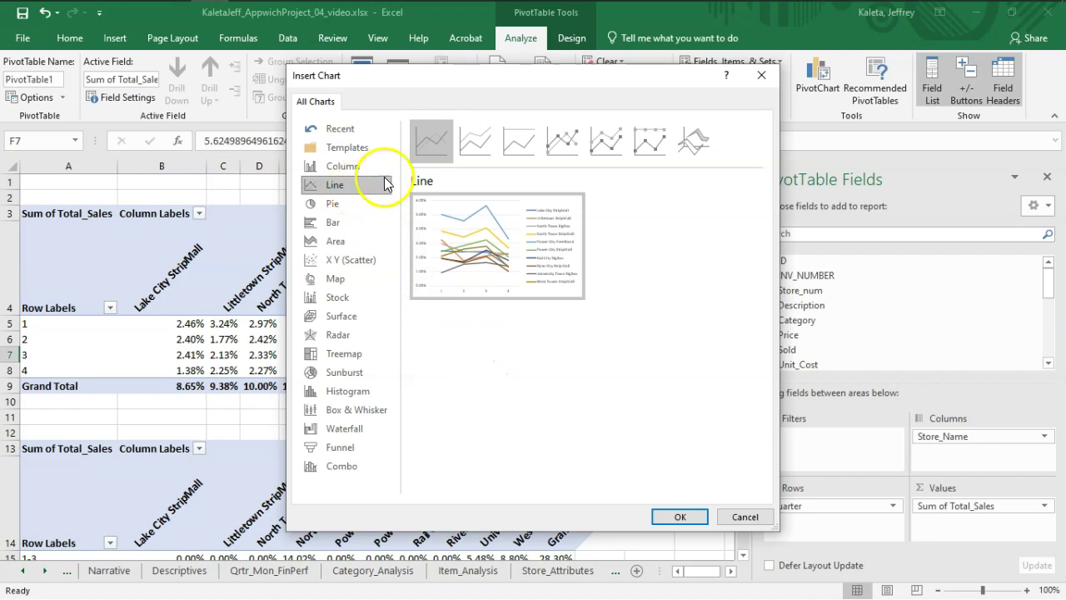
{"action": "left_click", "coordinate": [436, 142]}
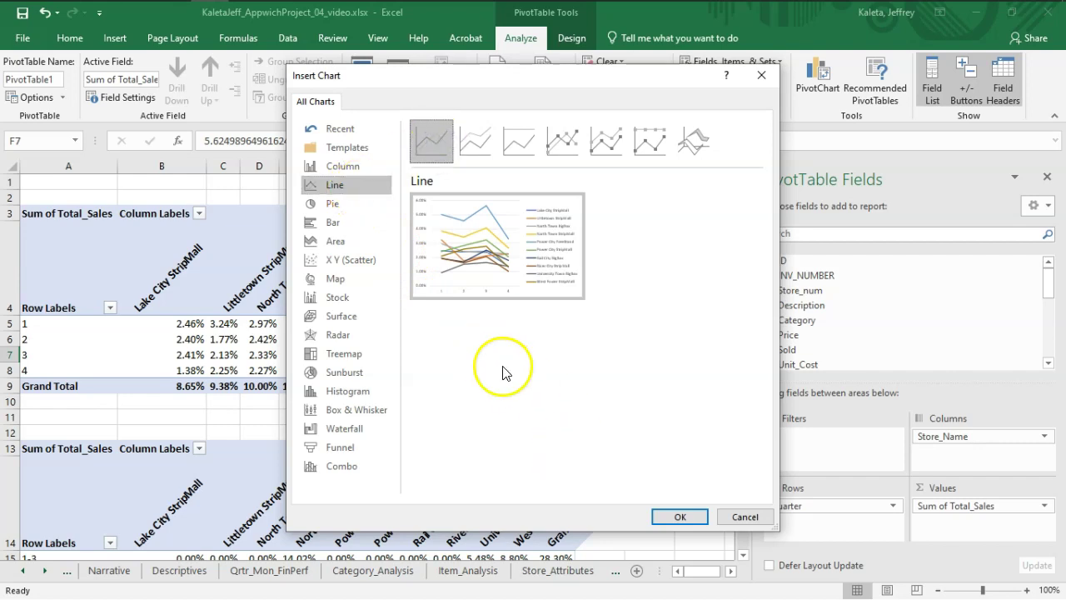
{"action": "mouse_move", "coordinate": [498, 244]}
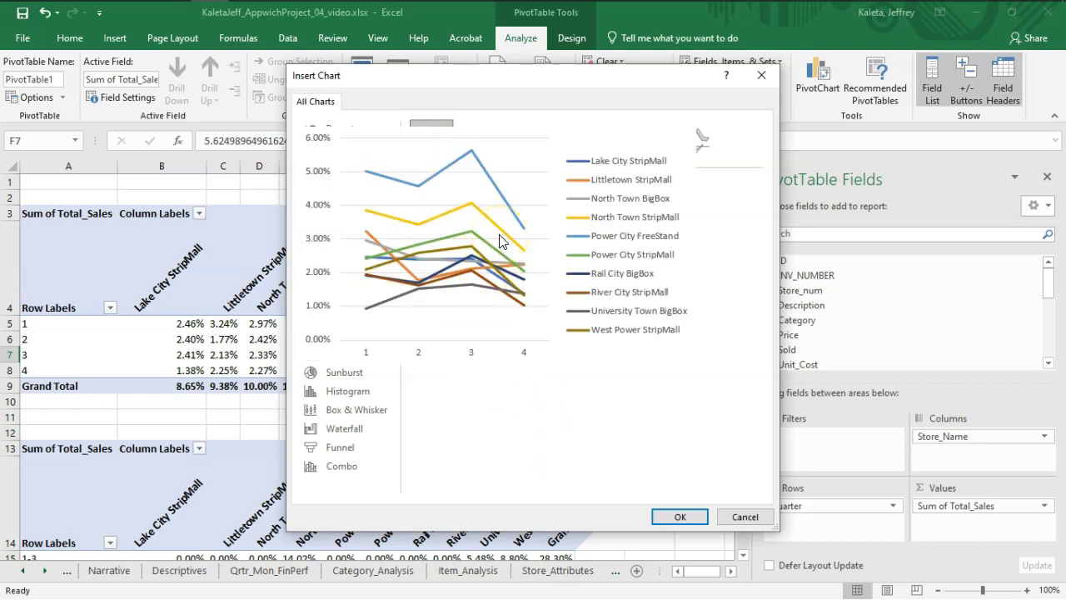
{"action": "left_click", "coordinate": [509, 295]}
{"action": "left_click", "coordinate": [377, 261]}
{"action": "mouse_move", "coordinate": [443, 250]}
{"action": "left_click", "coordinate": [663, 519]}
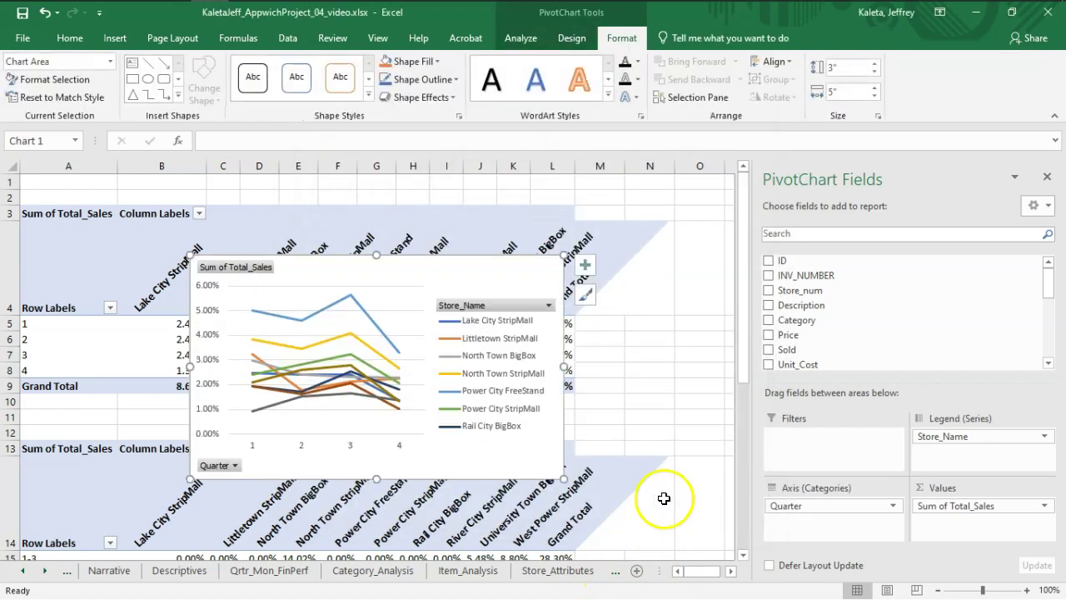
{"action": "left_click", "coordinate": [484, 279]}
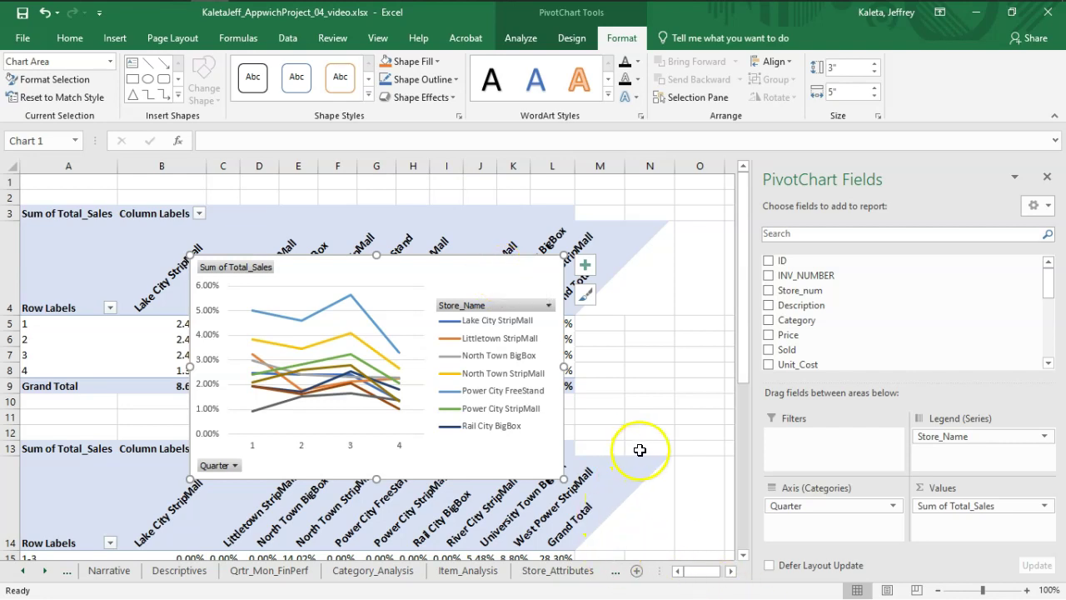
{"action": "key", "text": "alt+Tab"}
{"action": "key", "text": "alt+Tab"}
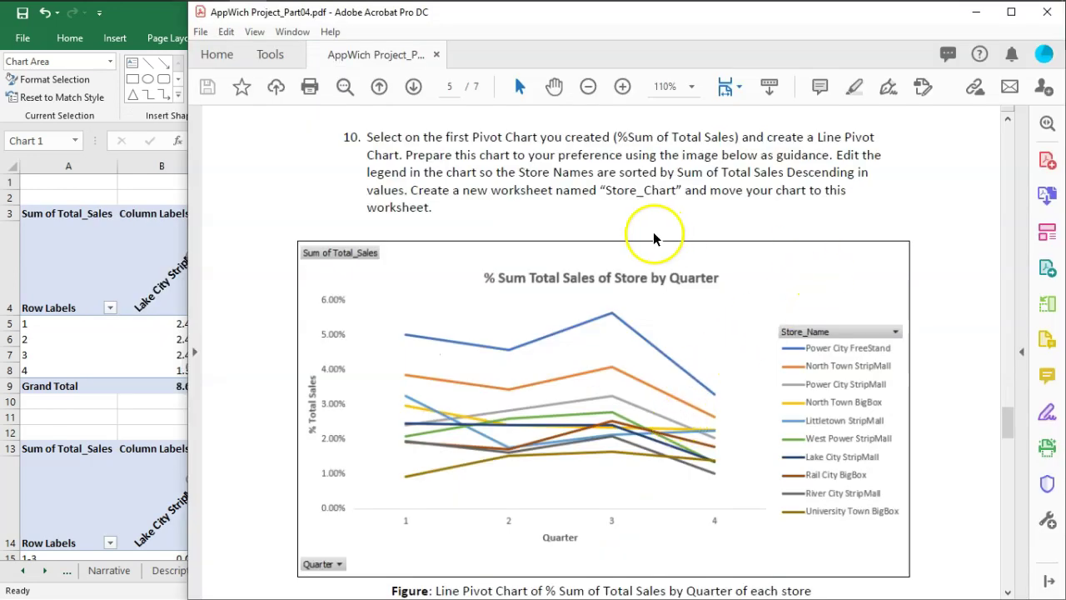
{"action": "left_click", "coordinate": [614, 192]}
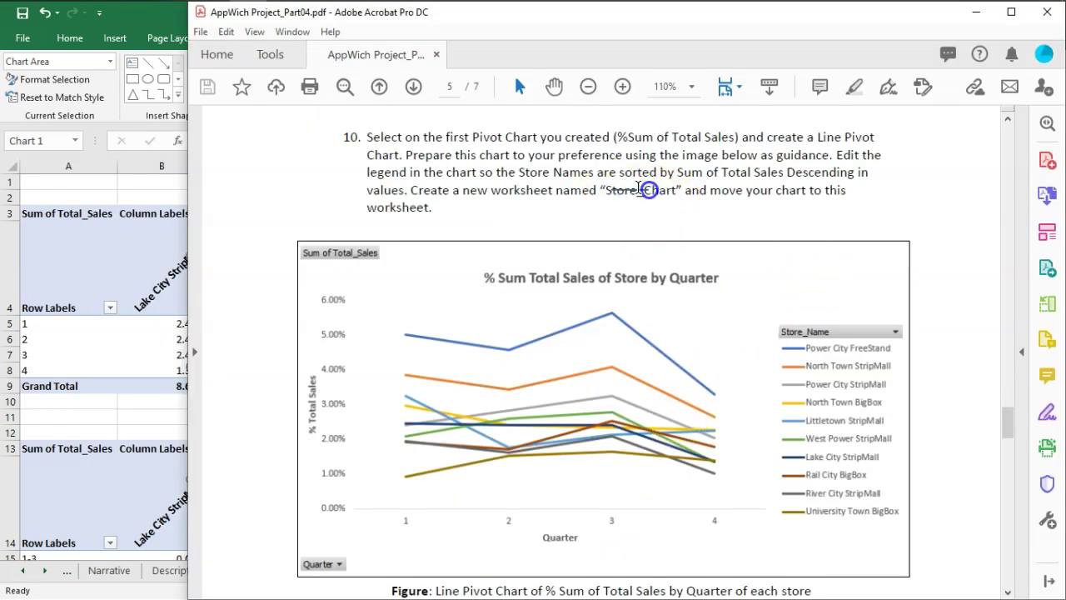
{"action": "left_click_drag", "start_coordinate": [613, 201], "coordinate": [620, 202]}
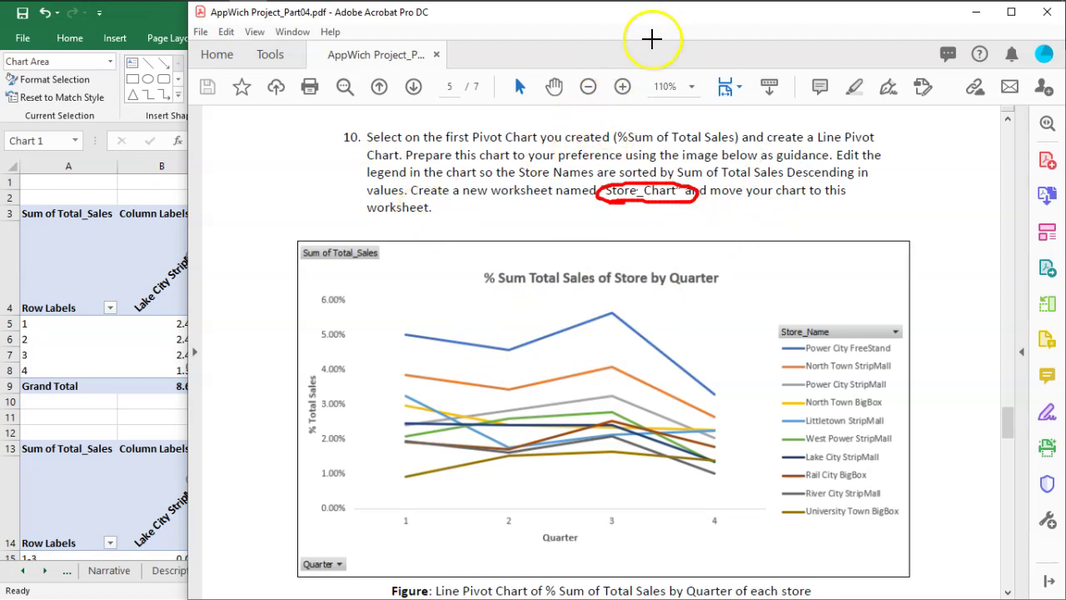
Add a new worksheet named Store_Chart.
{"action": "left_click", "coordinate": [142, 191]}
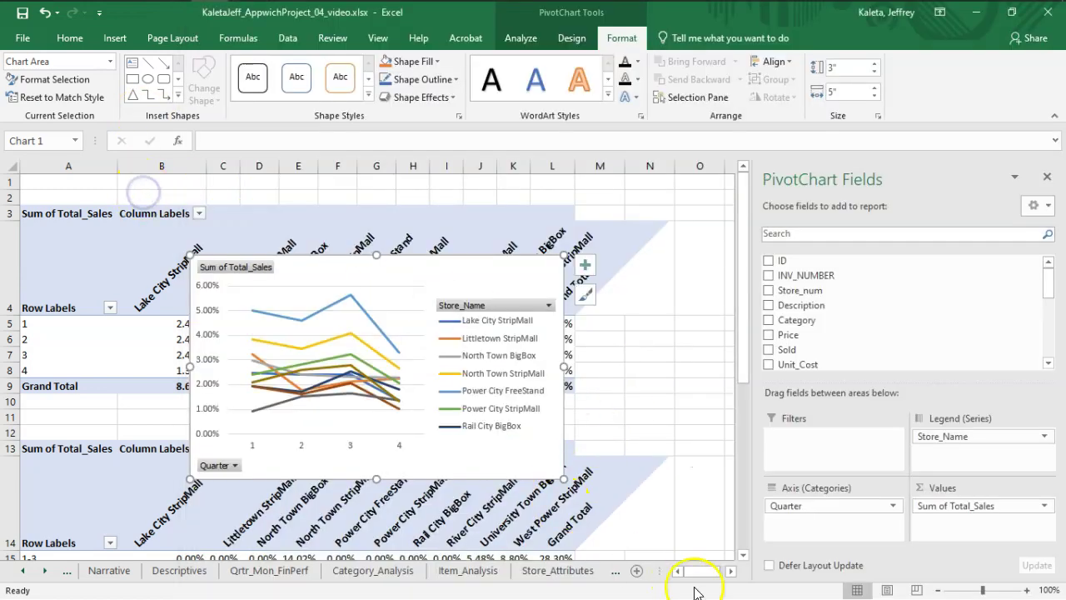
{"action": "left_click", "coordinate": [637, 570]}
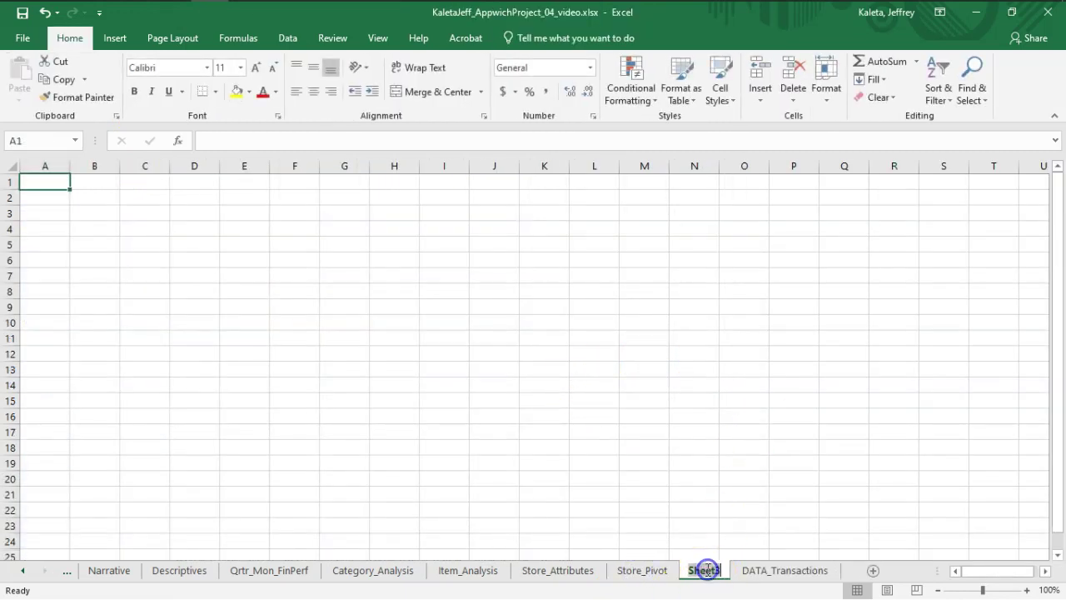
{"action": "left_click_drag", "start_coordinate": [705, 572], "coordinate": [790, 568]}
{"action": "type", "text": "re"}
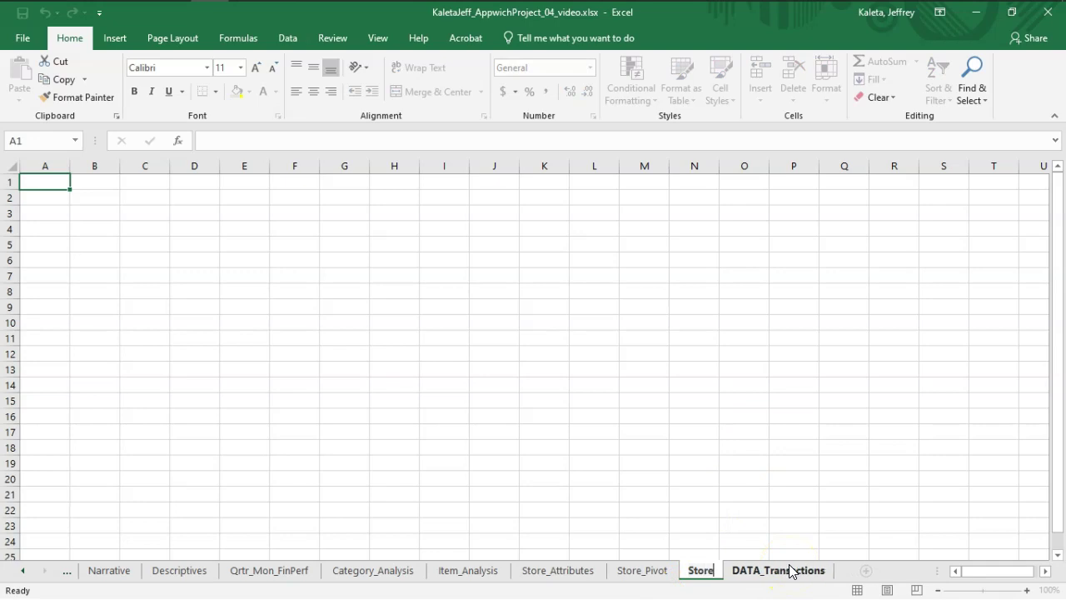
{"action": "type", "text": "_Chart"}
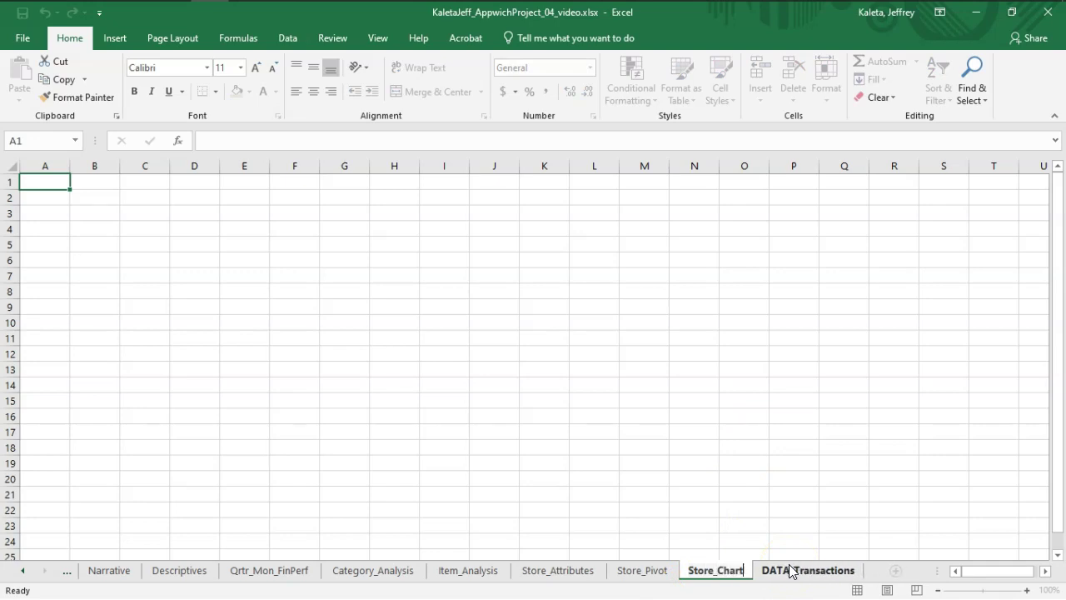
{"action": "key", "text": "Return"}
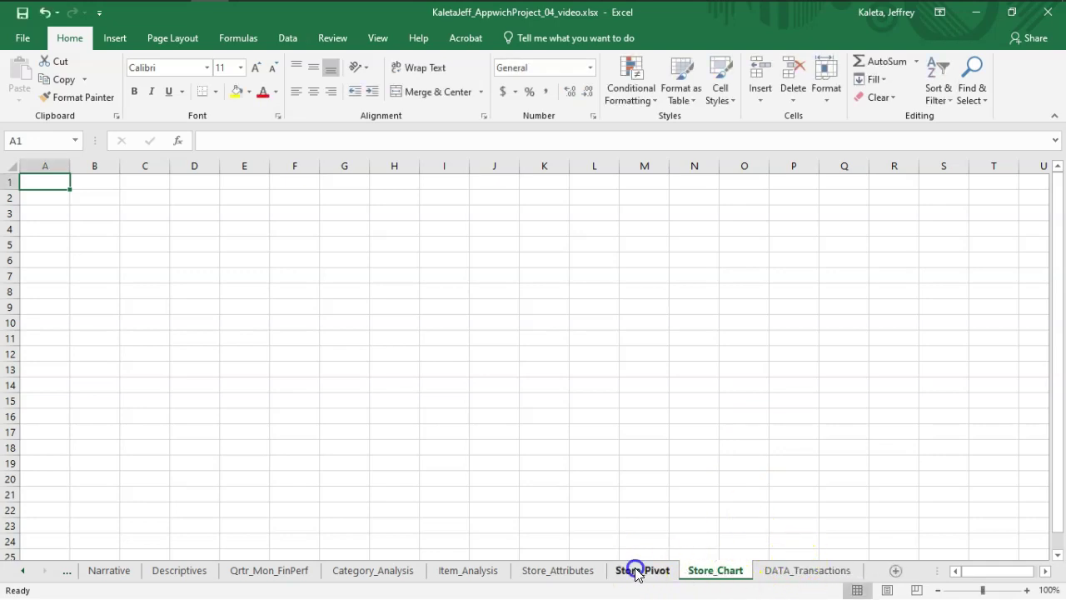
Move the line PivotChart from Store_Pivot onto the Store_Chart sheet.
{"action": "left_click", "coordinate": [637, 570]}
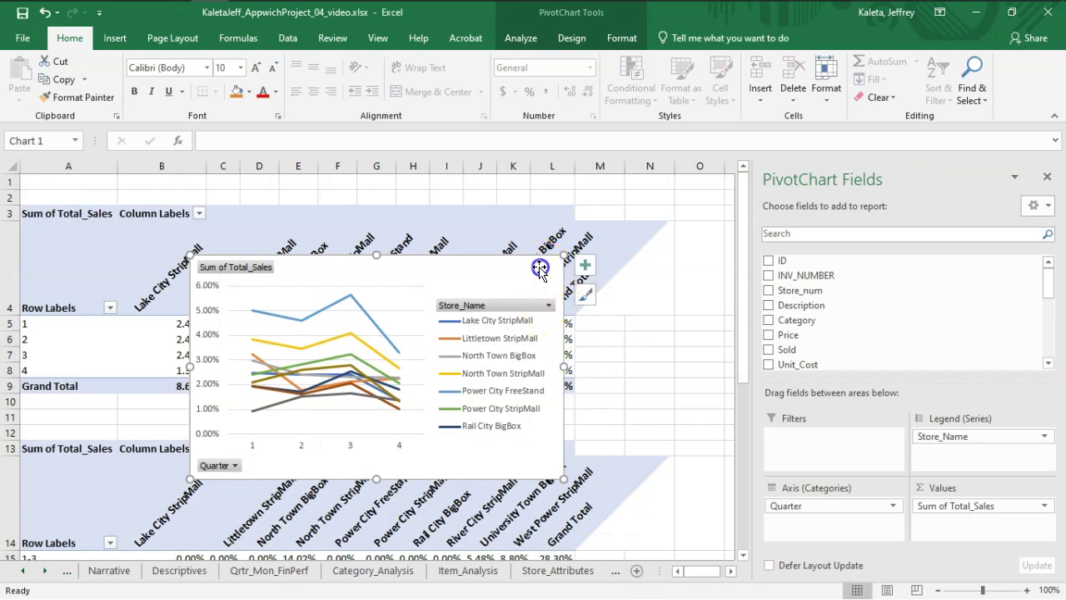
{"action": "left_click", "coordinate": [570, 33]}
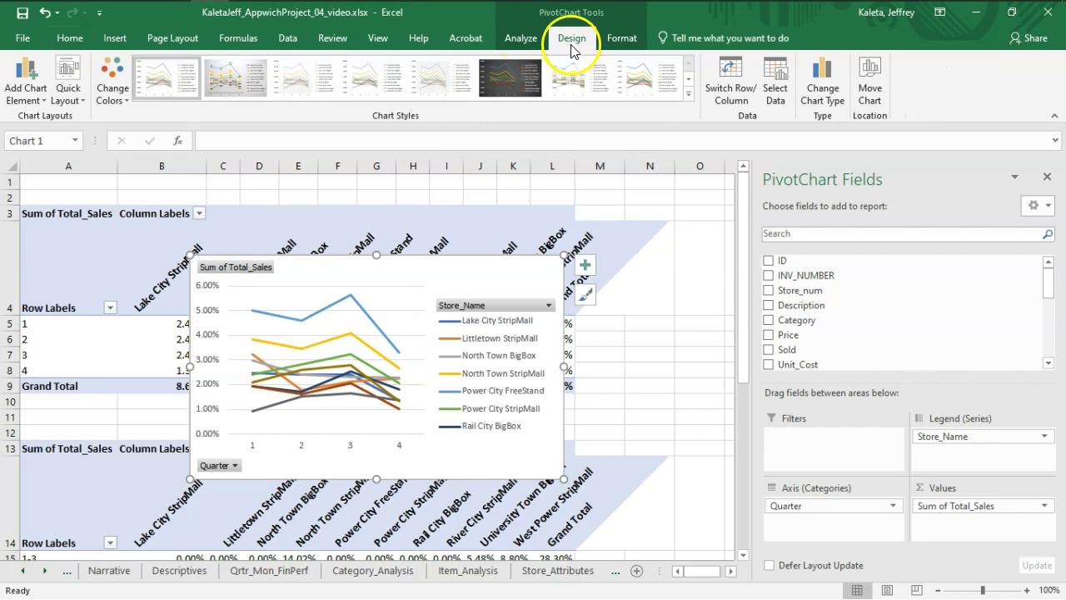
{"action": "left_click", "coordinate": [870, 83]}
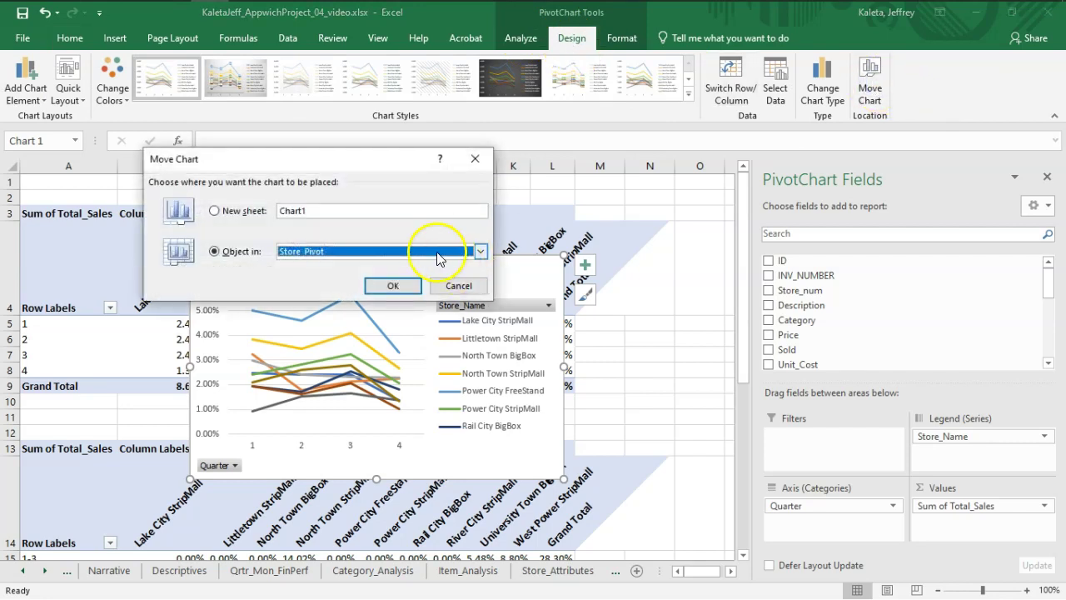
{"action": "left_click", "coordinate": [348, 254]}
{"action": "left_click", "coordinate": [310, 301]}
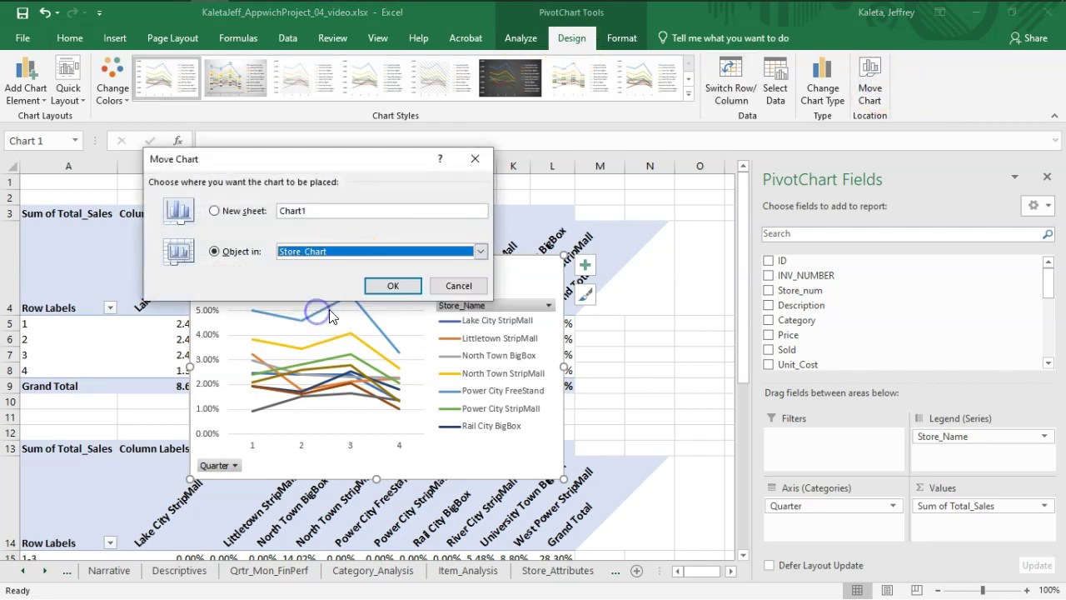
{"action": "left_click", "coordinate": [372, 286]}
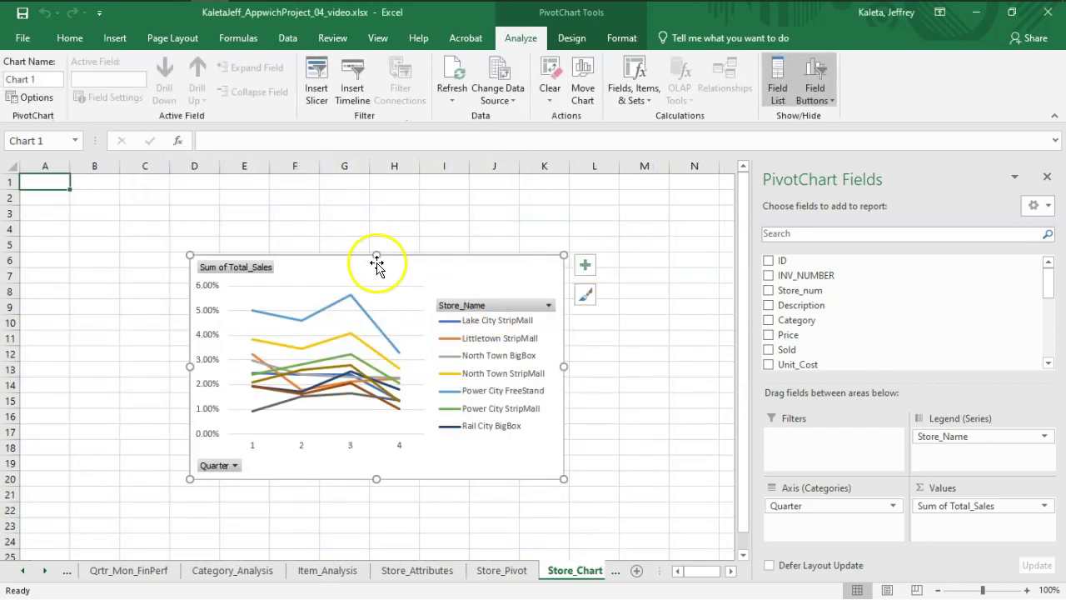
Enlarge the chart and format its vertical axis as Percentage with 0 decimal places.
{"action": "left_click_drag", "start_coordinate": [345, 268], "coordinate": [268, 201]}
{"action": "left_click_drag", "start_coordinate": [494, 414], "coordinate": [569, 469]}
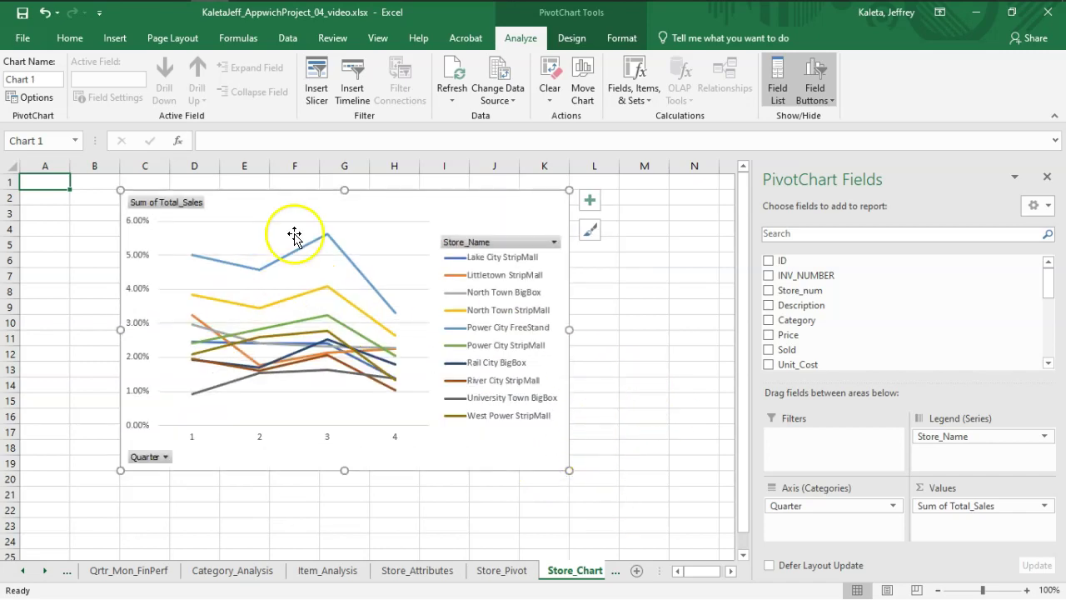
{"action": "left_click", "coordinate": [138, 330]}
{"action": "double_click", "coordinate": [139, 327]}
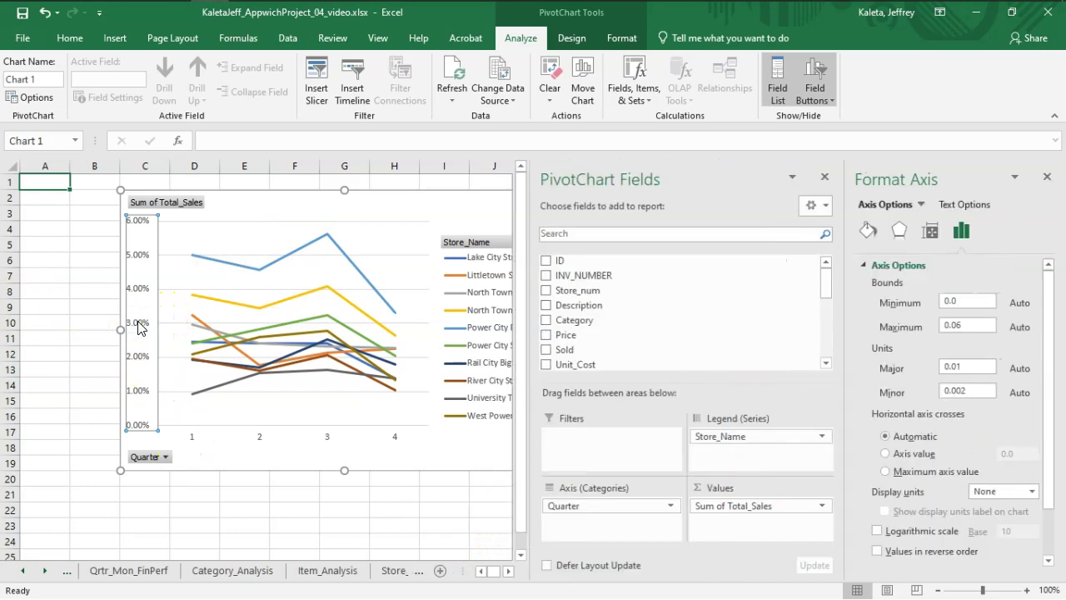
{"action": "left_click", "coordinate": [825, 176]}
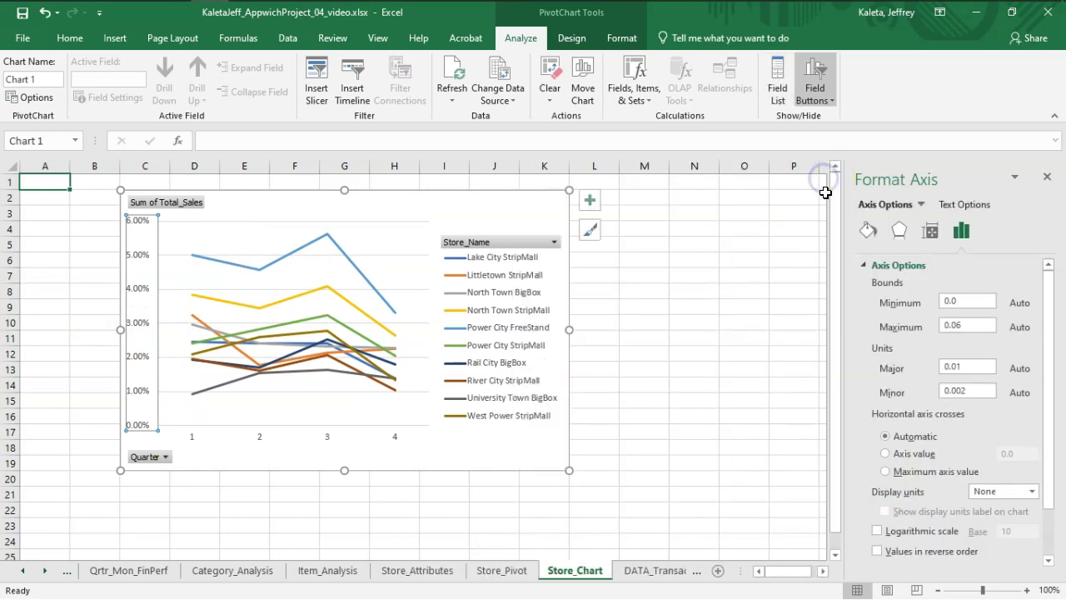
{"action": "left_click", "coordinate": [1053, 522]}
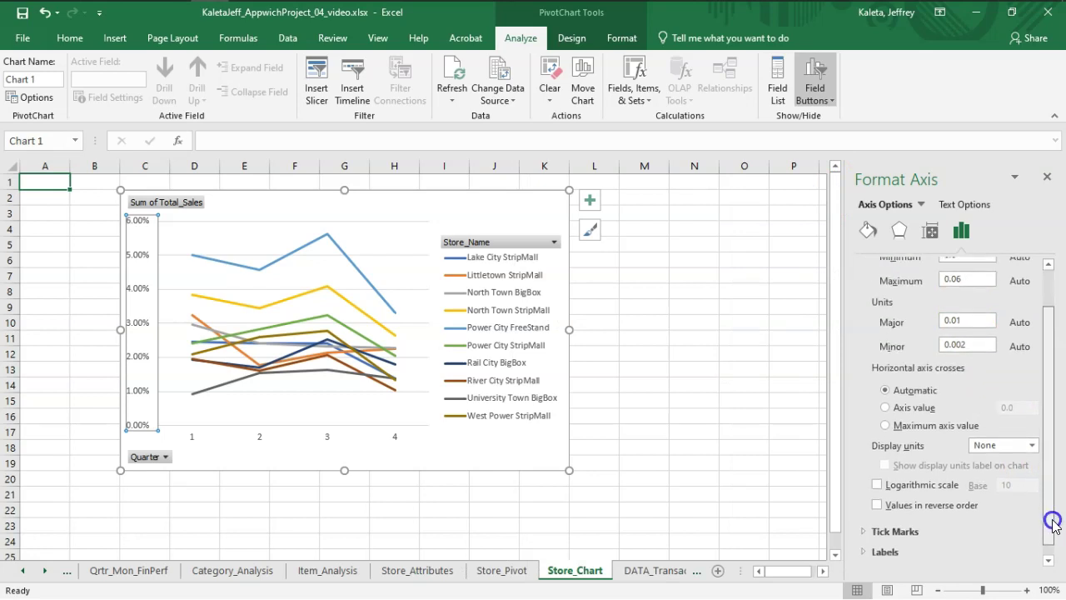
{"action": "left_click_drag", "start_coordinate": [1053, 522], "coordinate": [1053, 533]}
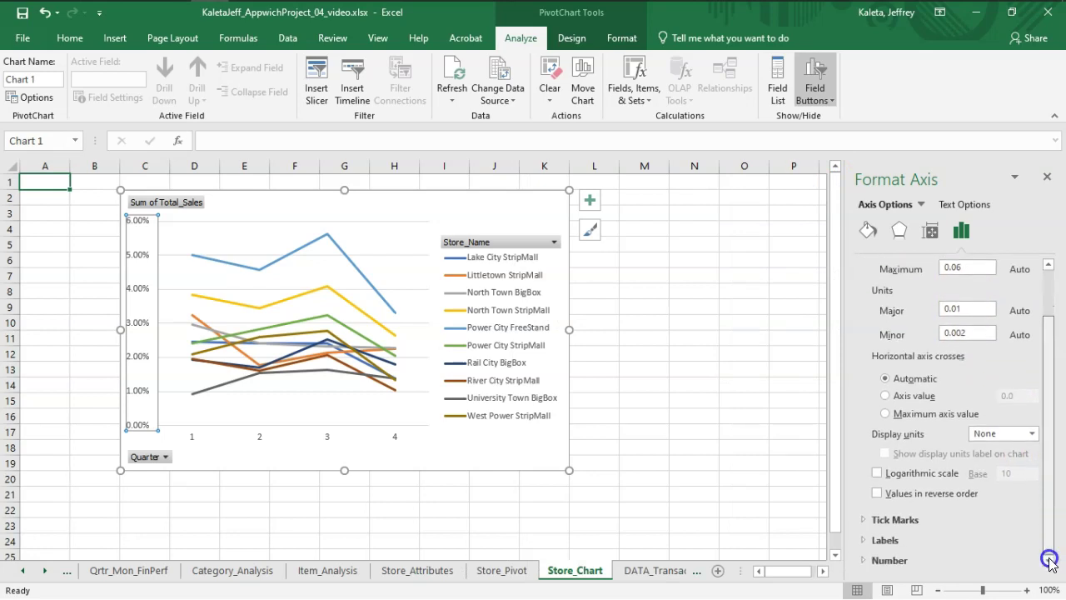
{"action": "left_click", "coordinate": [865, 560]}
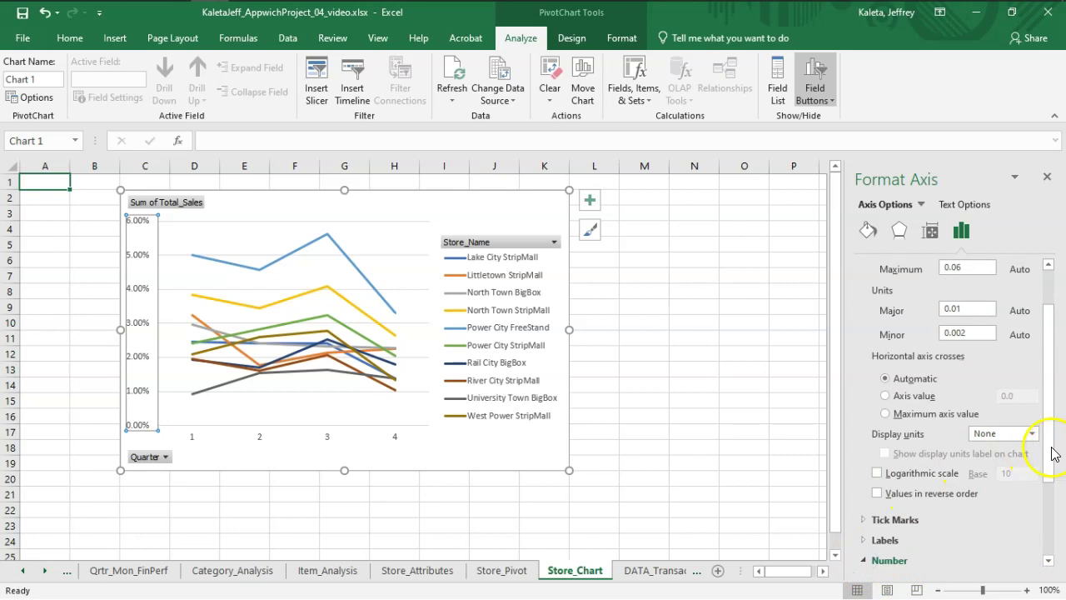
{"action": "scroll", "coordinate": [1053, 454], "scroll_direction": "down", "scroll_amount": 3}
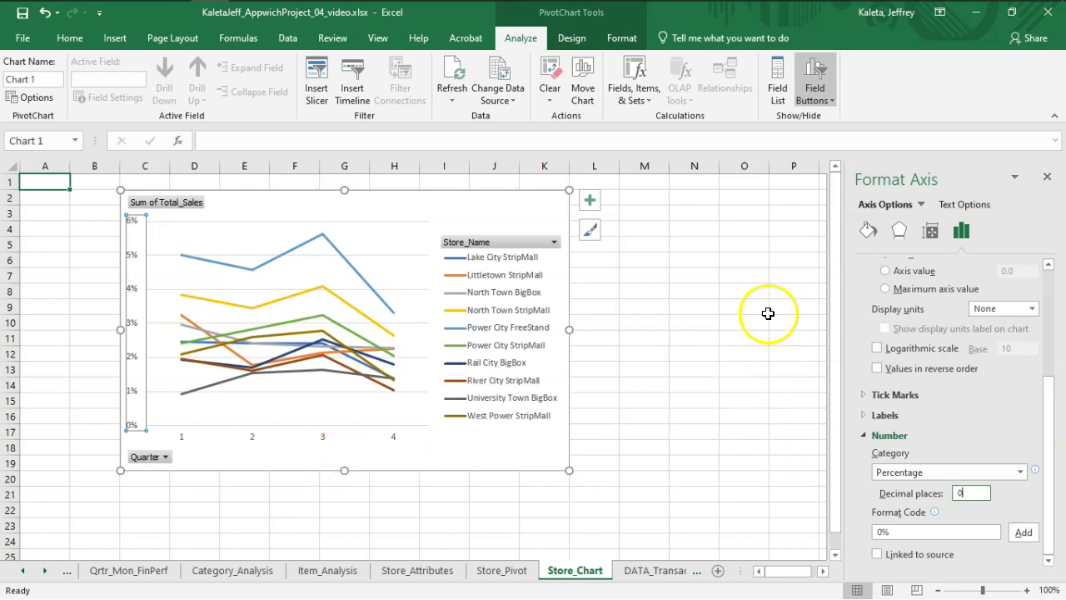
Turn on Axis Titles and Chart Title from the chart's Chart Elements list.
{"action": "left_click", "coordinate": [589, 201]}
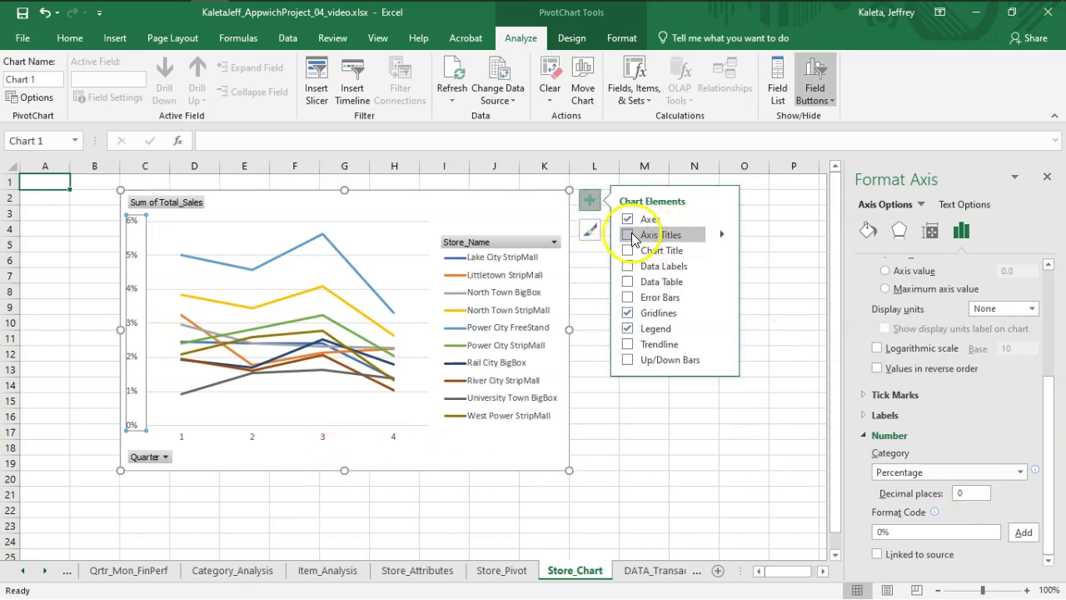
{"action": "left_click", "coordinate": [628, 235]}
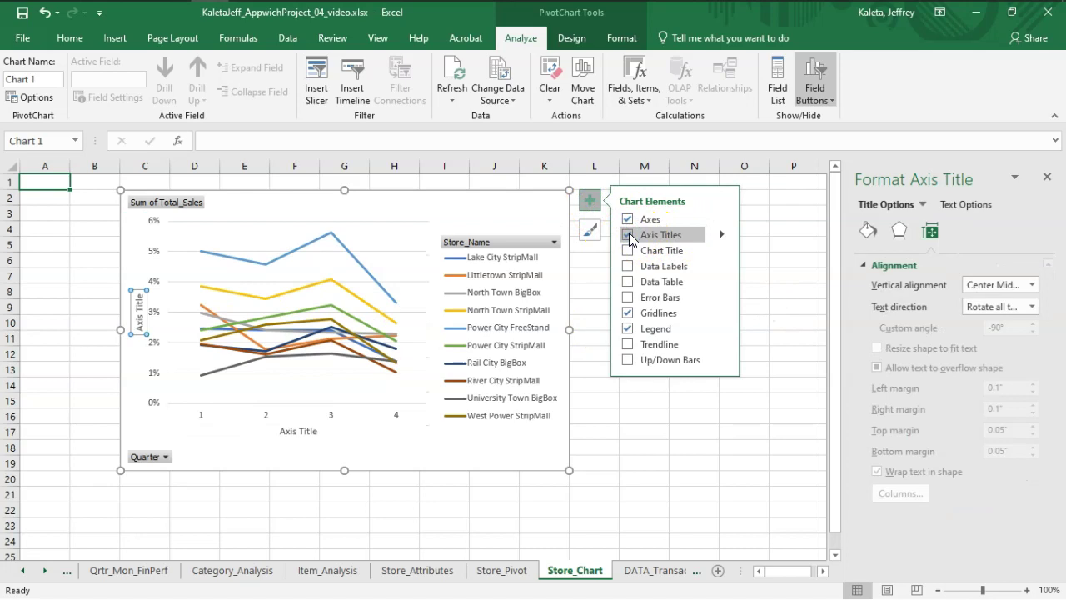
{"action": "left_click", "coordinate": [627, 250]}
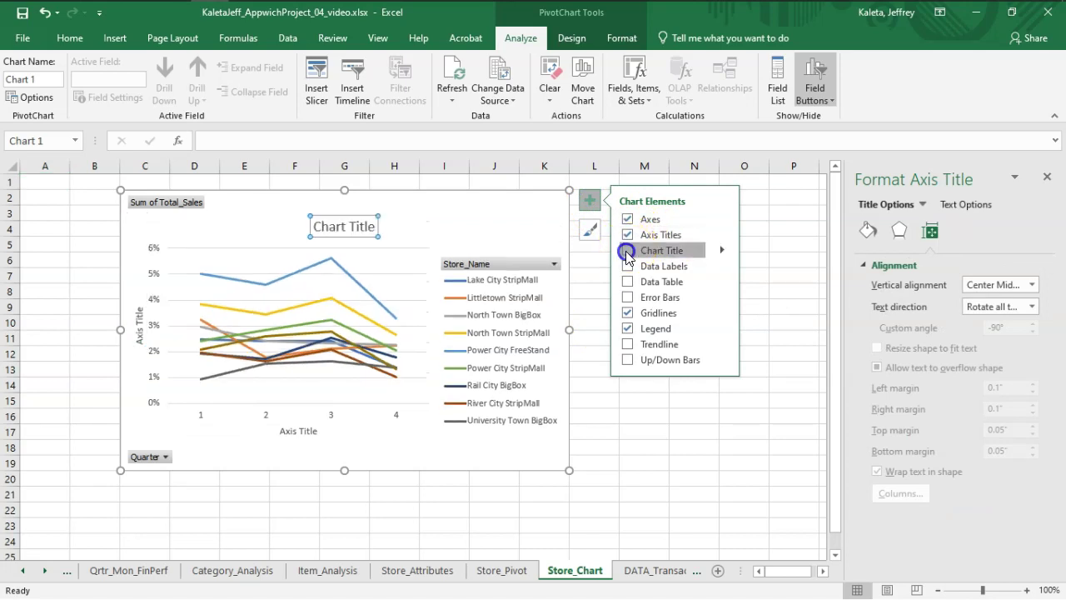
{"action": "left_click", "coordinate": [644, 461]}
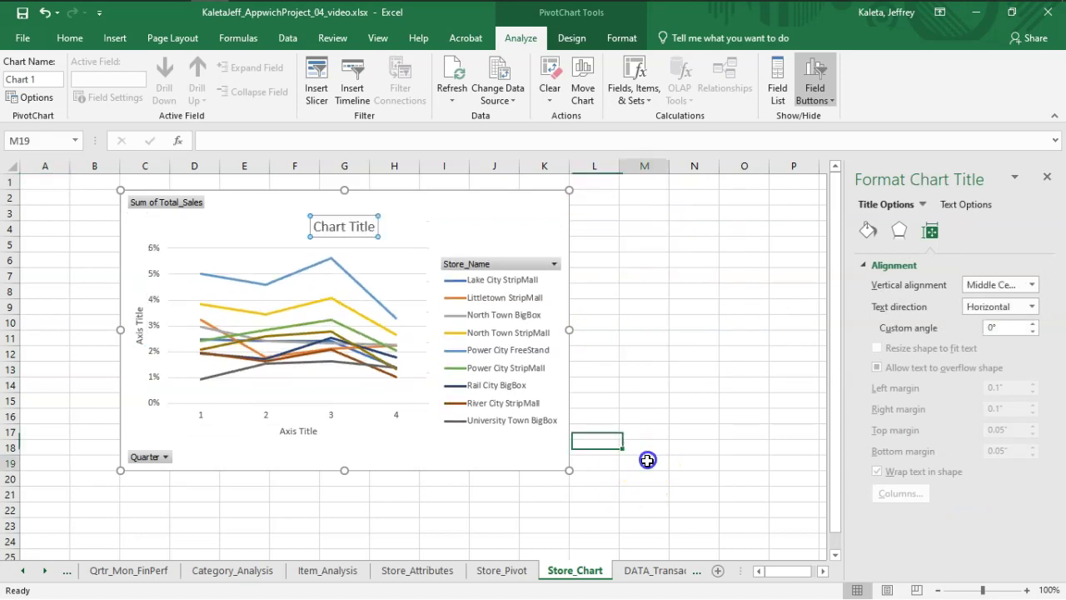
{"action": "key", "text": "alt+Tab"}
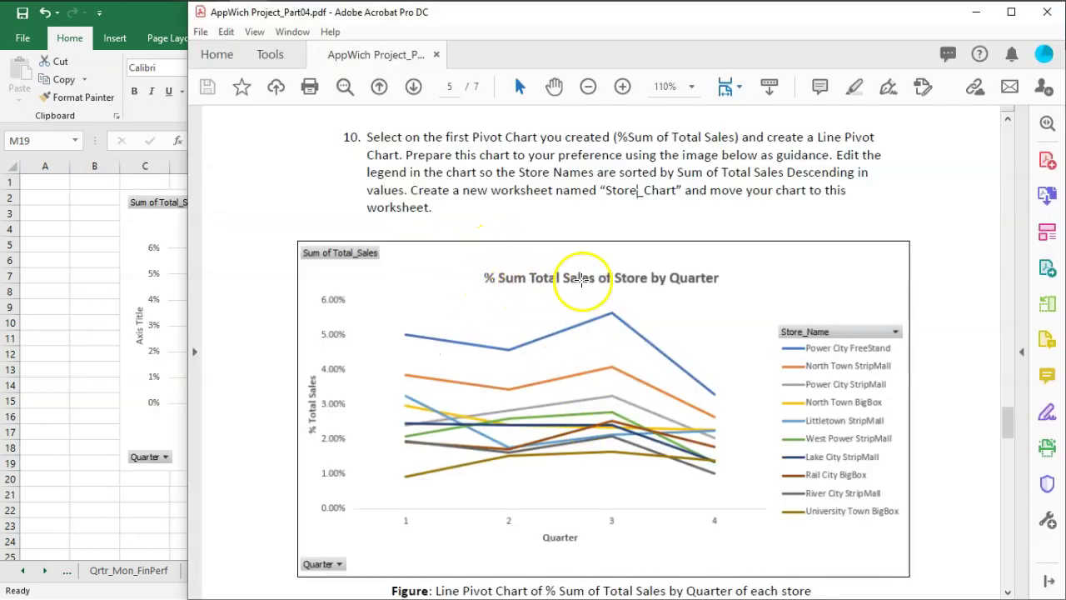
{"action": "key", "text": "alt+Tab"}
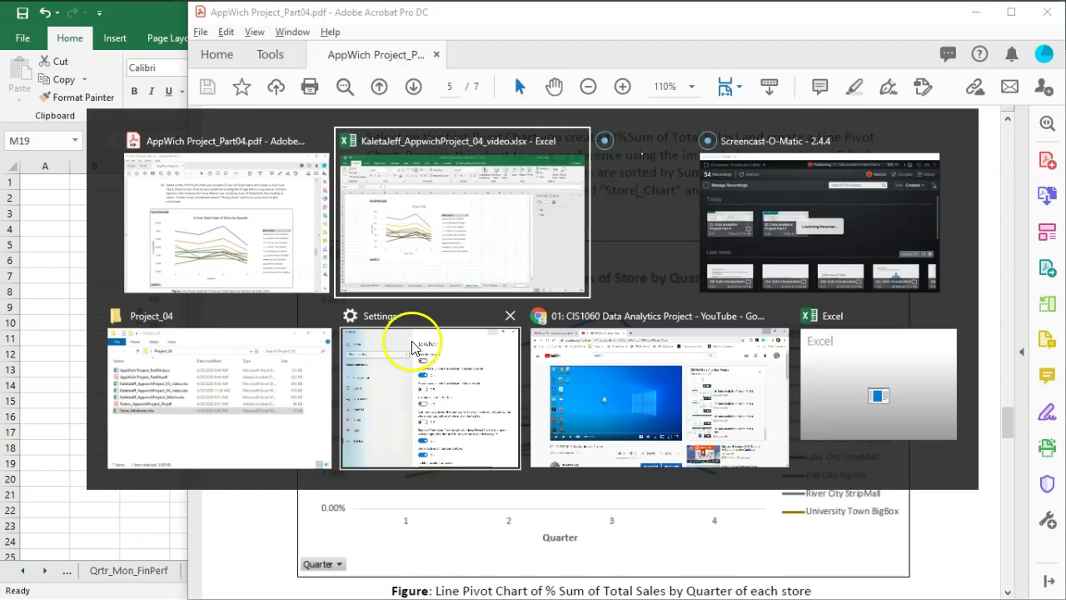
Title the chart '% Sum of Sales by Store by Quarter'.
{"action": "left_click", "coordinate": [334, 227]}
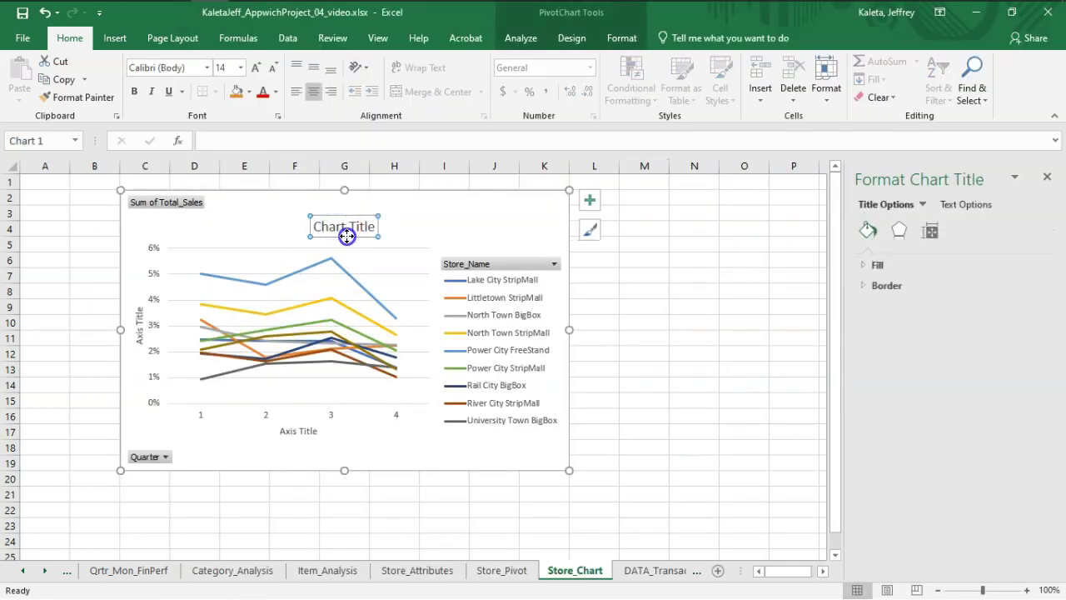
{"action": "type", "text": "% Sum of Sales by Store by Qua"}
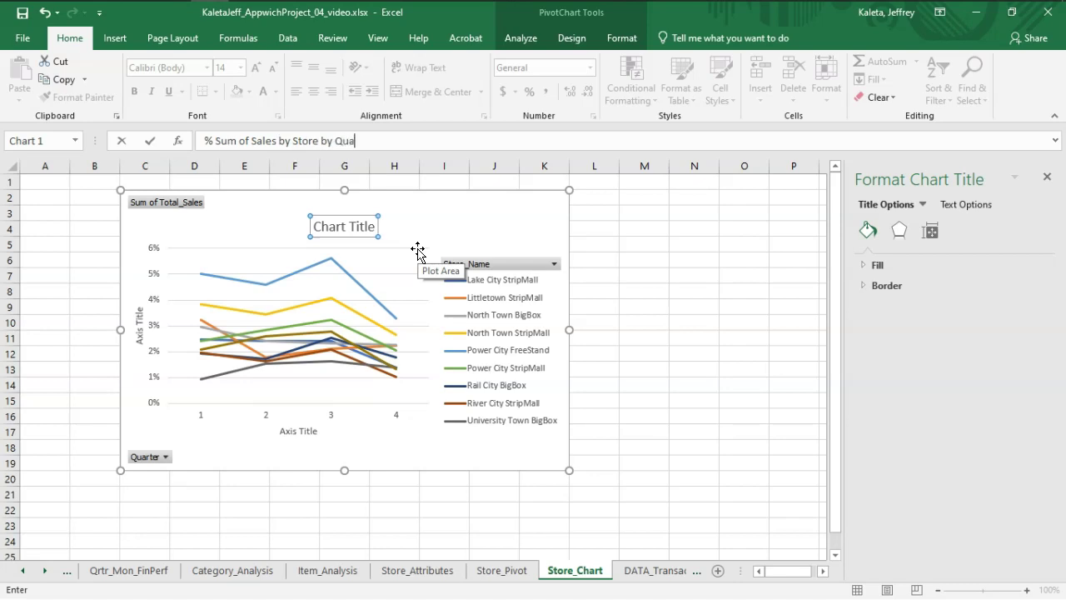
{"action": "key", "text": "Return"}
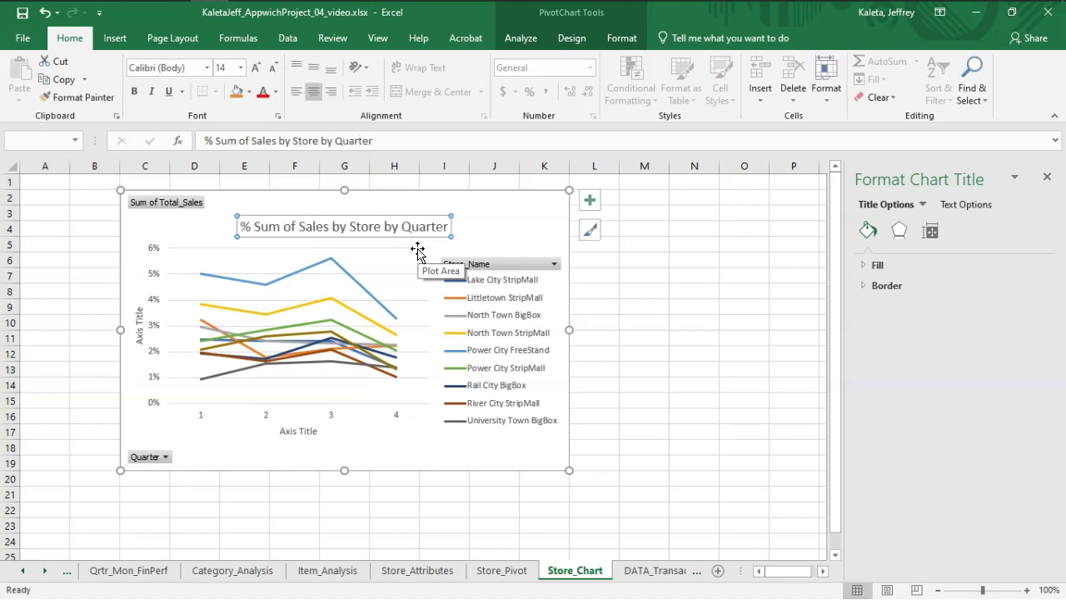
{"action": "key", "text": "alt+Tab"}
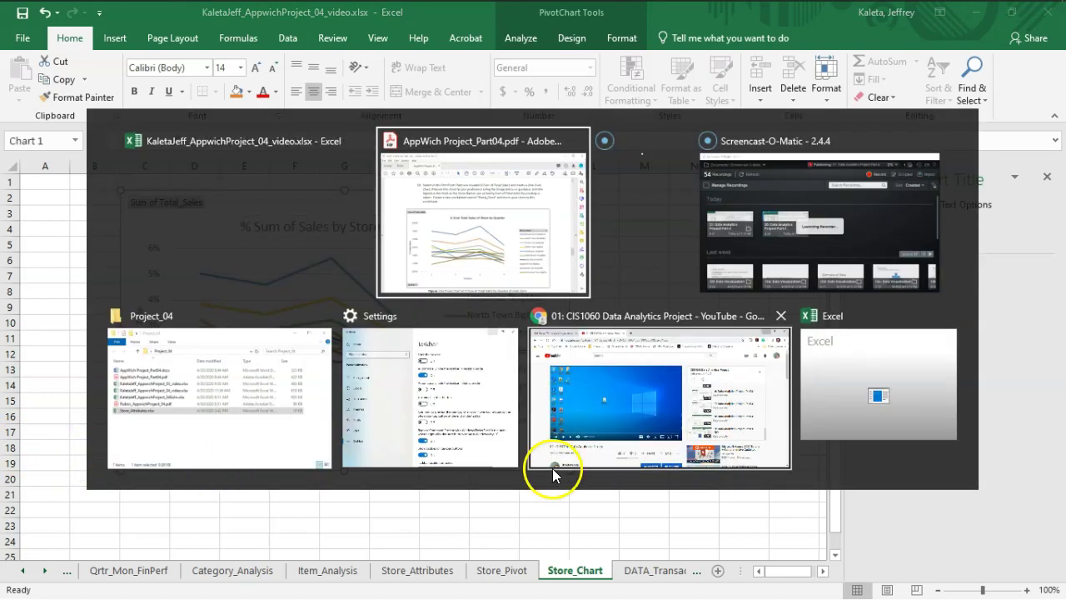
{"action": "key", "text": "alt+Tab"}
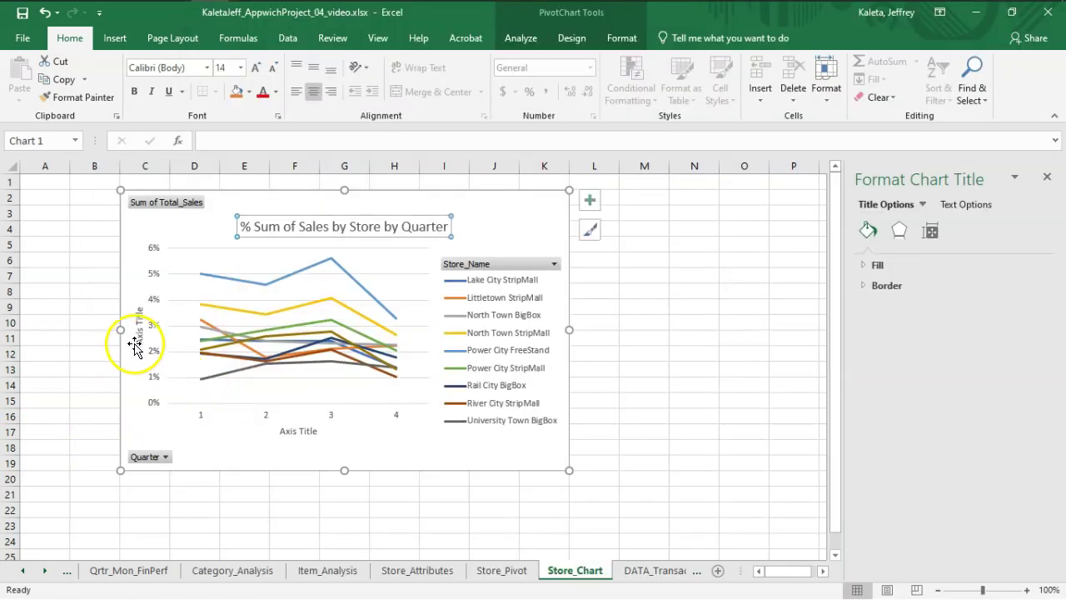
Label the vertical axis '% Total Sales' and the horizontal axis 'Quarter'.
{"action": "left_click", "coordinate": [137, 341]}
{"action": "type", "text": "%"}
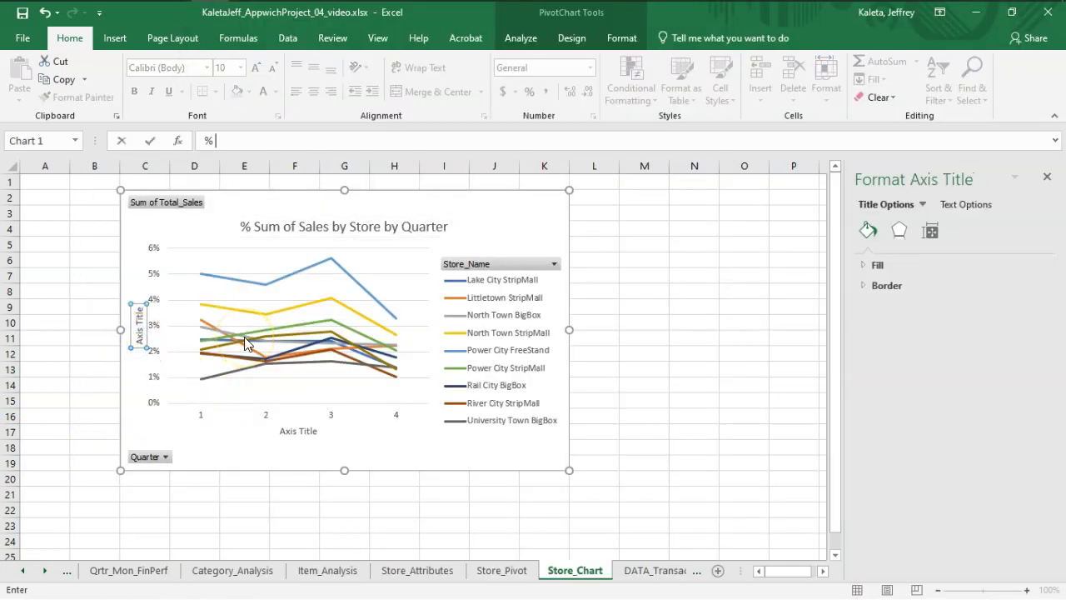
{"action": "type", "text": " Total Sales"}
{"action": "key", "text": "Return"}
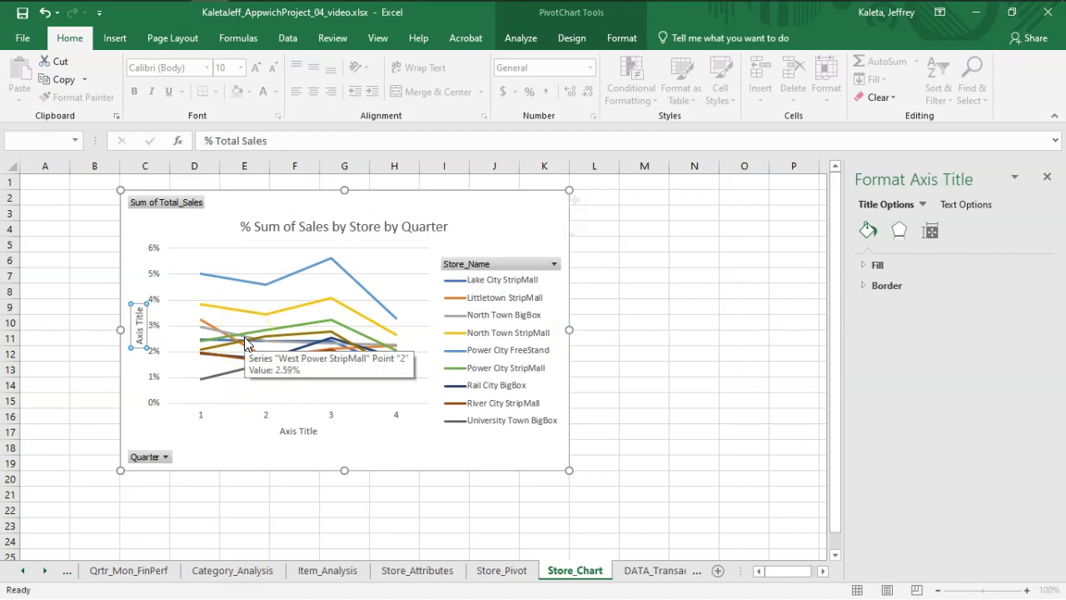
{"action": "left_click", "coordinate": [298, 433]}
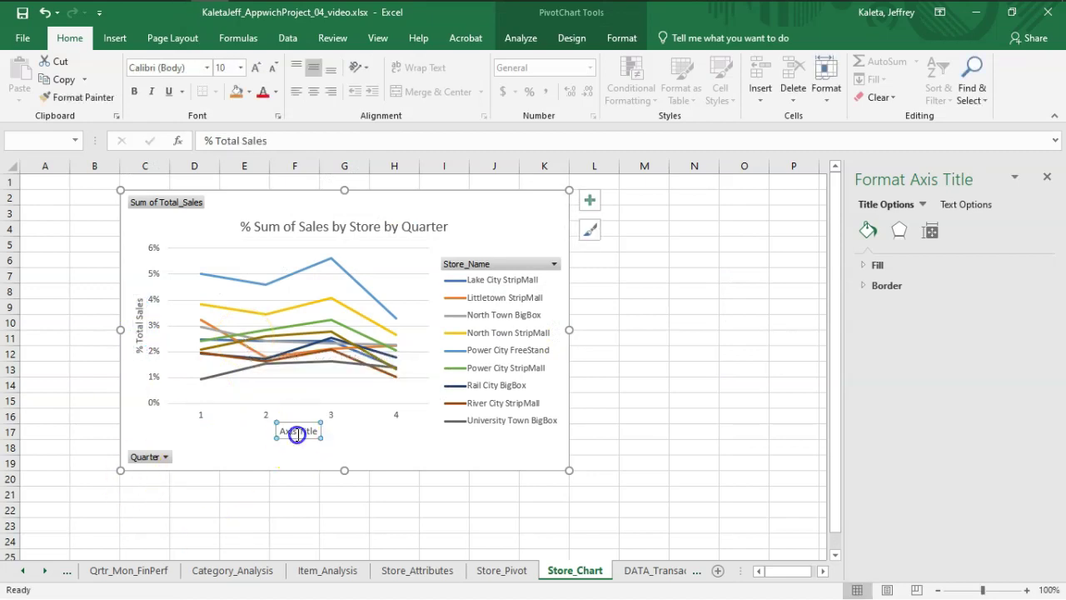
{"action": "type", "text": "C"}
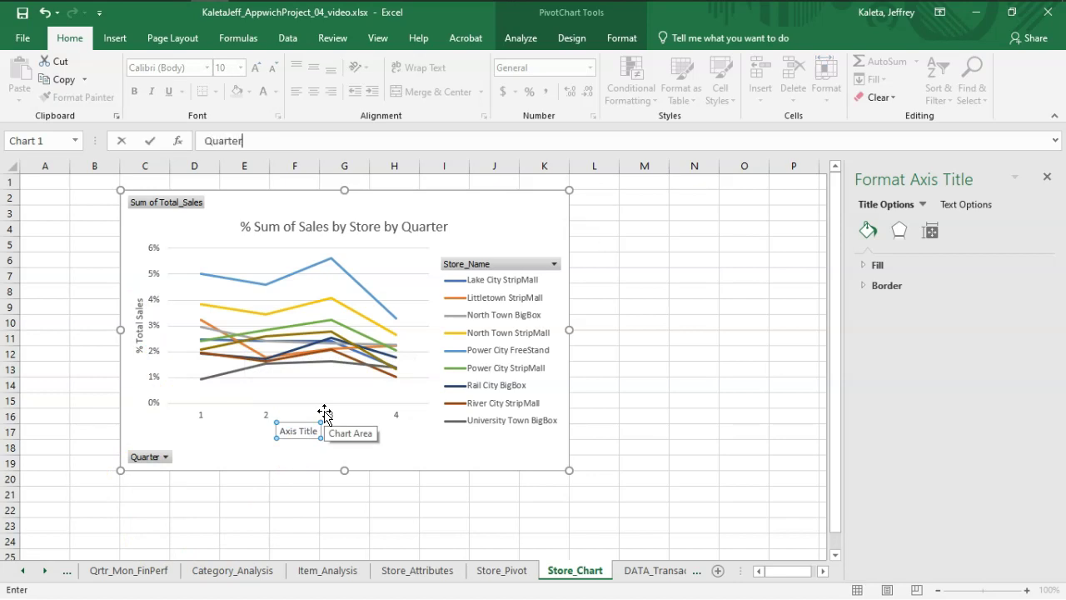
{"action": "key", "text": "Return"}
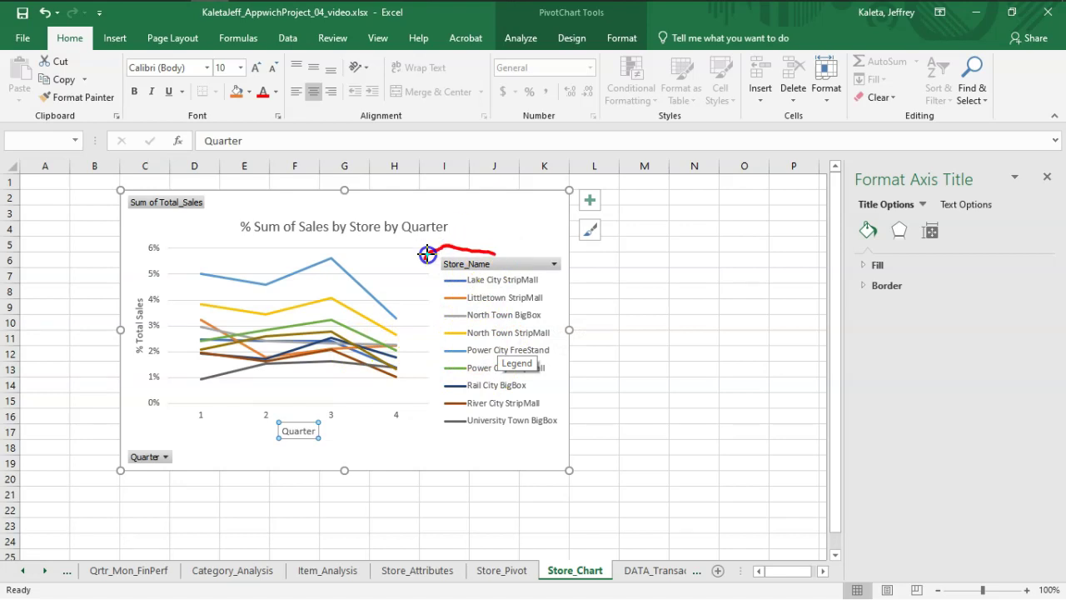
{"action": "mouse_move", "coordinate": [597, 425]}
{"action": "left_mouse_down"}
{"action": "mouse_move", "coordinate": [514, 238]}
{"action": "mouse_move", "coordinate": [489, 241]}
{"action": "left_mouse_up"}
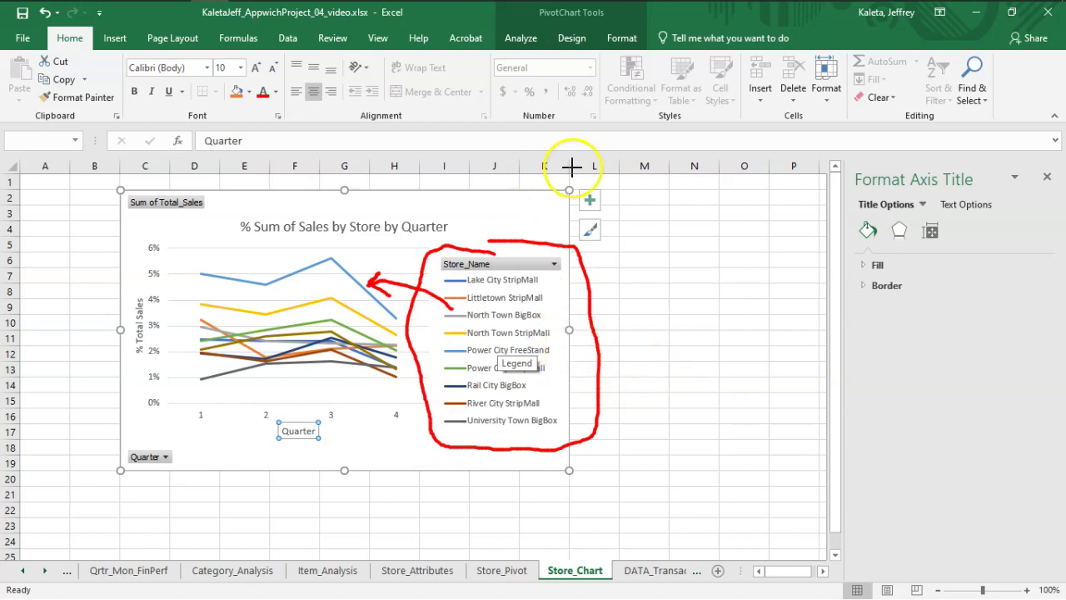
{"action": "left_click", "coordinate": [651, 14]}
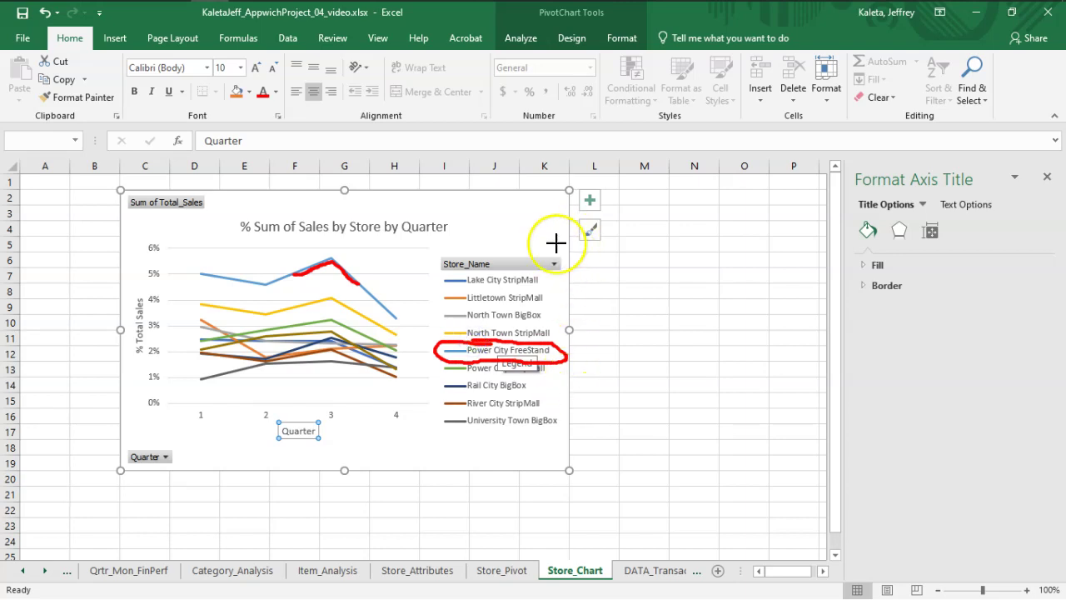
{"action": "key", "text": "Escape"}
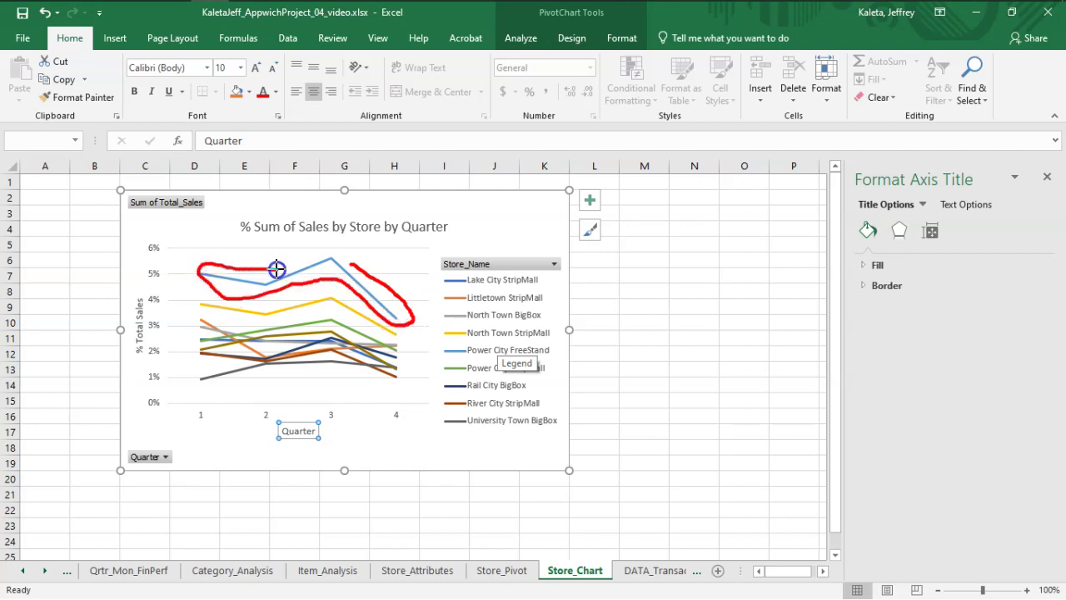
{"action": "left_click_drag", "start_coordinate": [464, 274], "coordinate": [422, 281]}
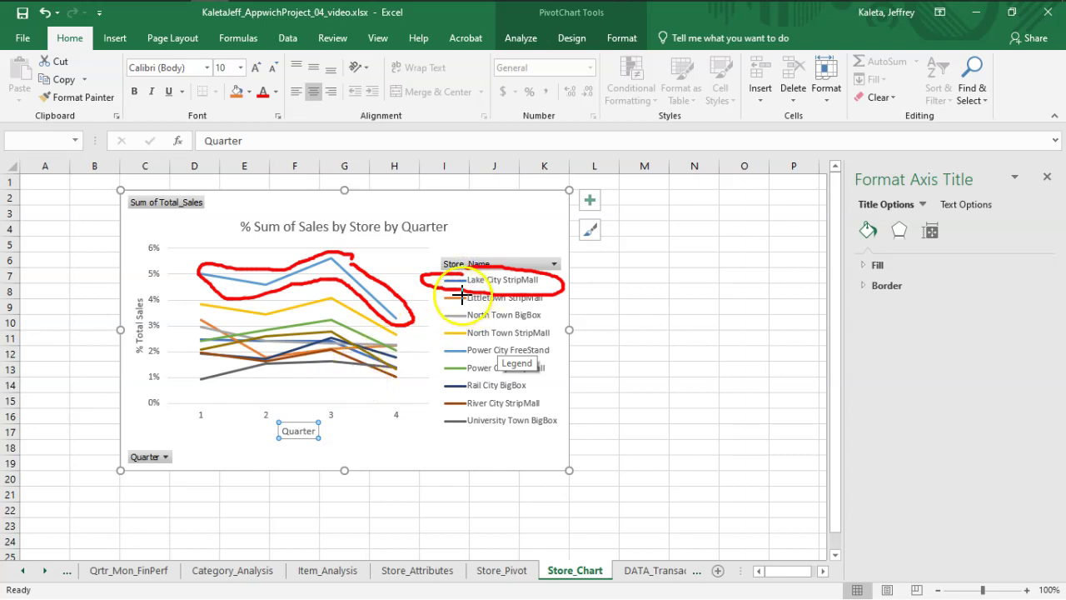
{"action": "left_click", "coordinate": [657, 17]}
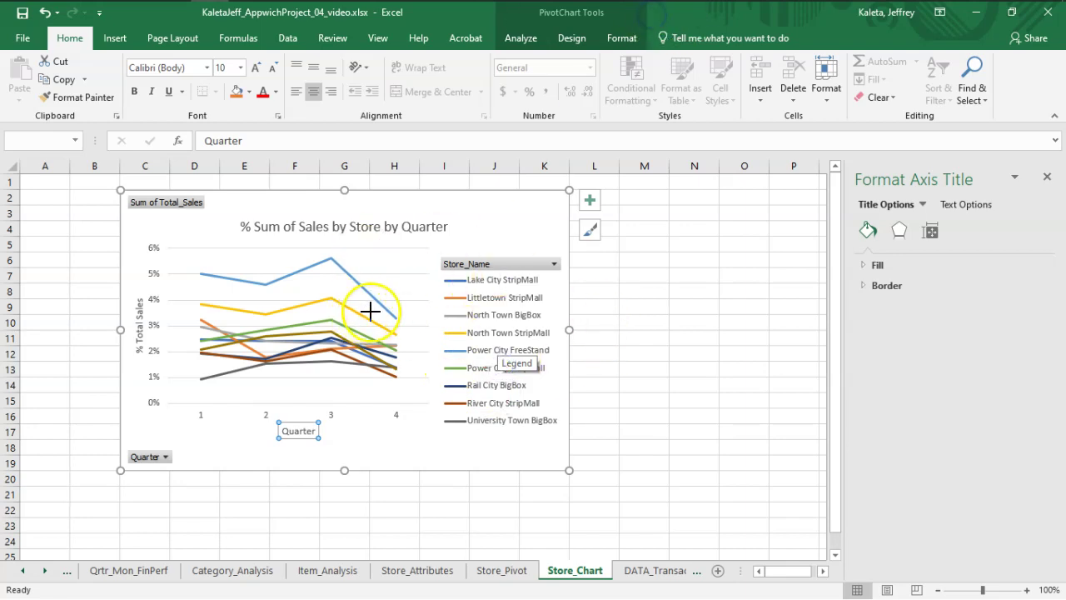
{"action": "mouse_move", "coordinate": [373, 303]}
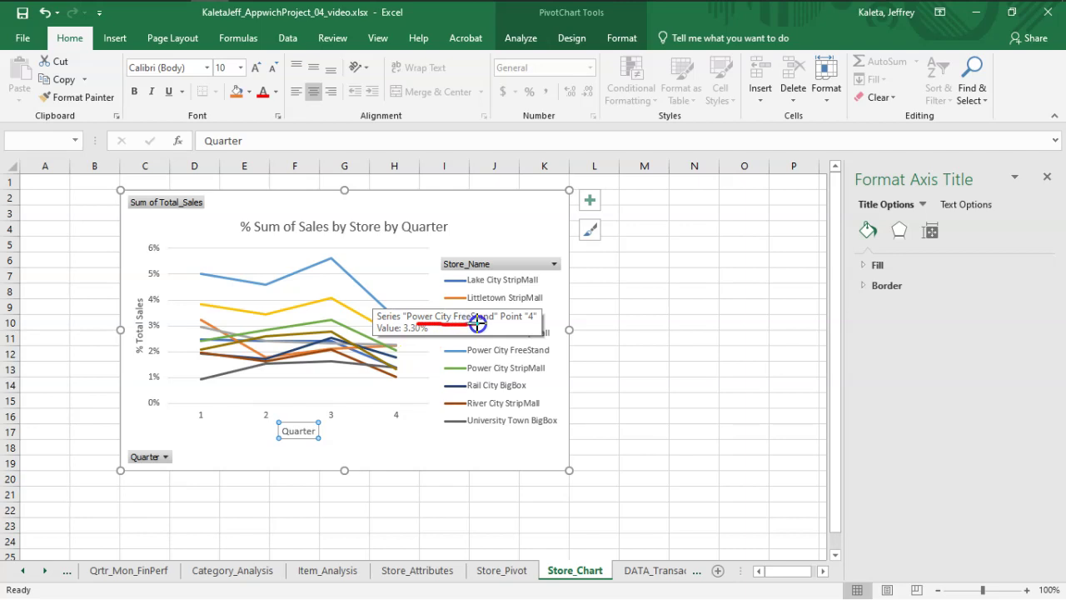
{"action": "key", "text": "Escape"}
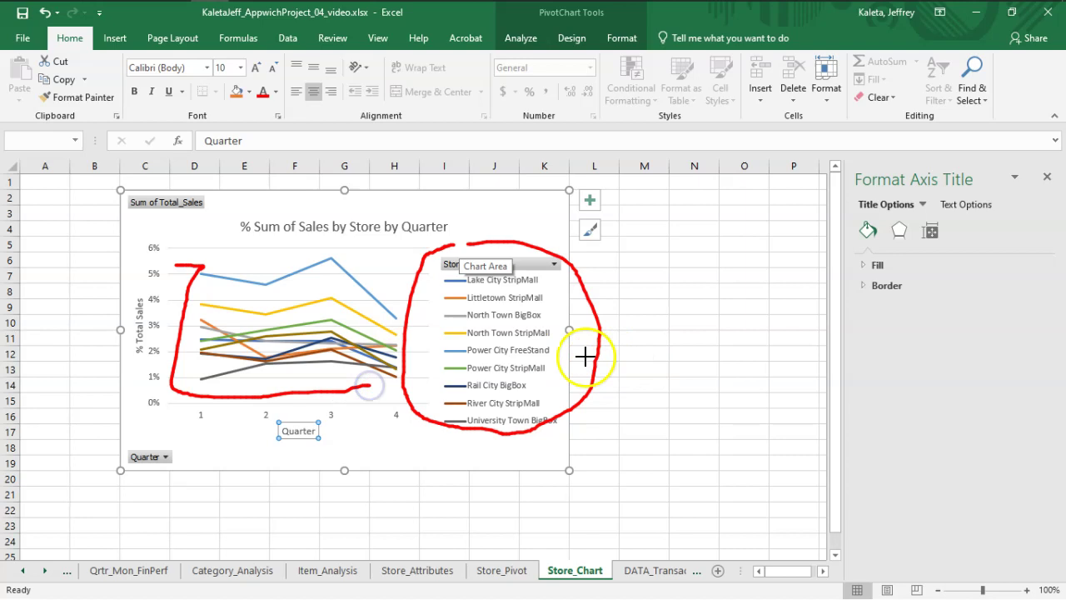
{"action": "left_click", "coordinate": [646, 17]}
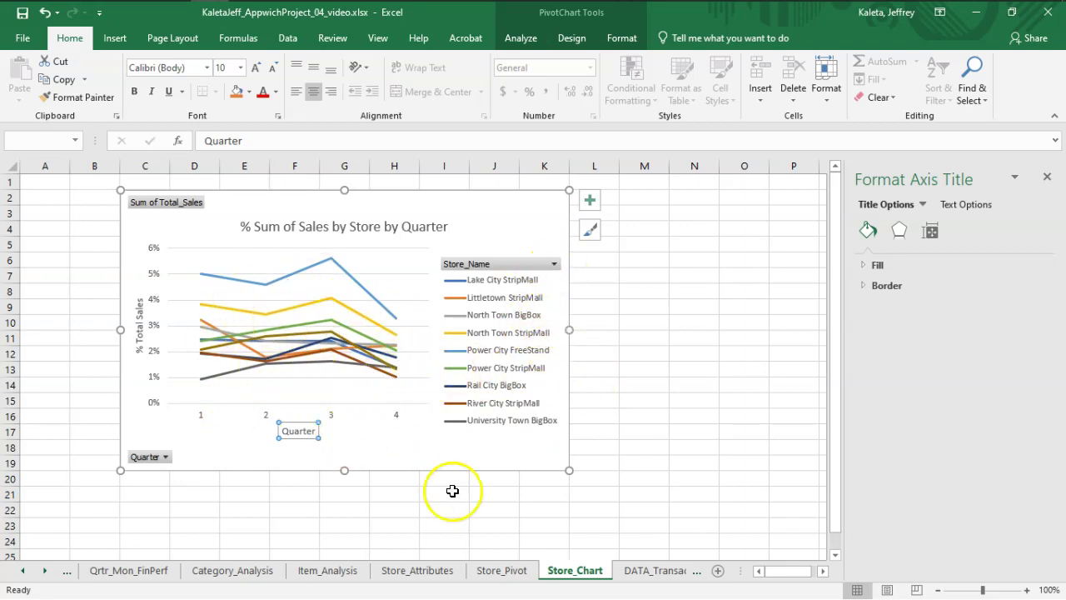
Check the sum of the Grand Total row B9:K9, then return to Store_Chart.
{"action": "left_click", "coordinate": [514, 573]}
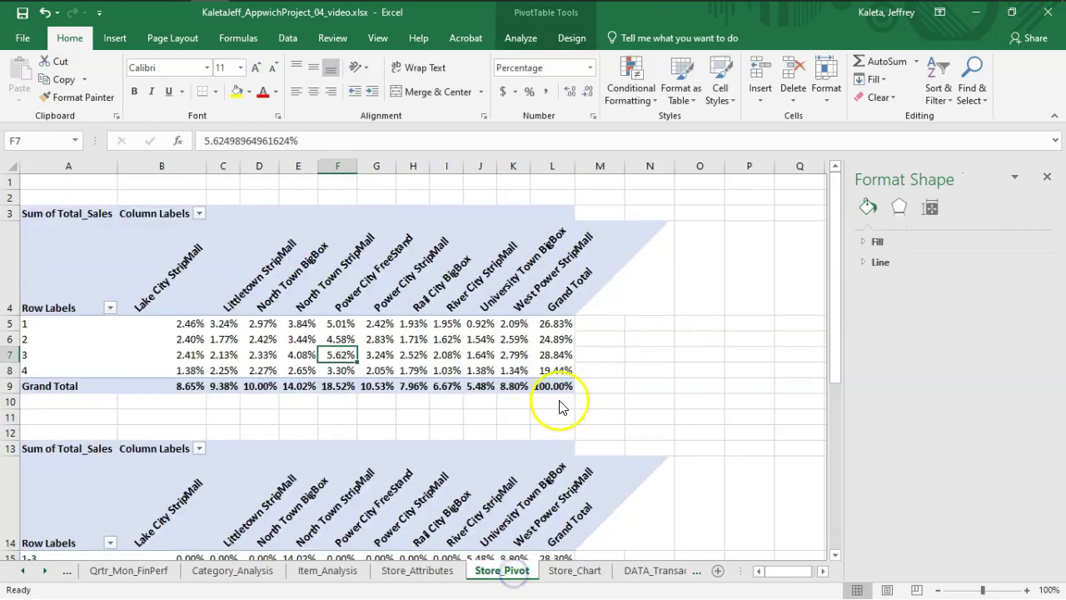
{"action": "left_click", "coordinate": [413, 416]}
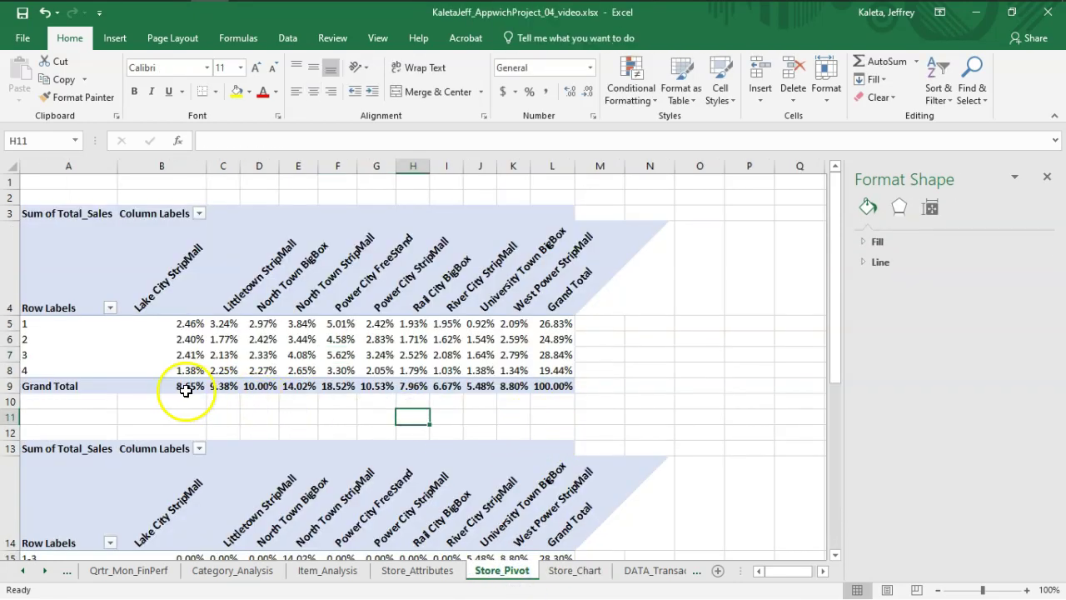
{"action": "left_click_drag", "start_coordinate": [180, 388], "coordinate": [515, 390]}
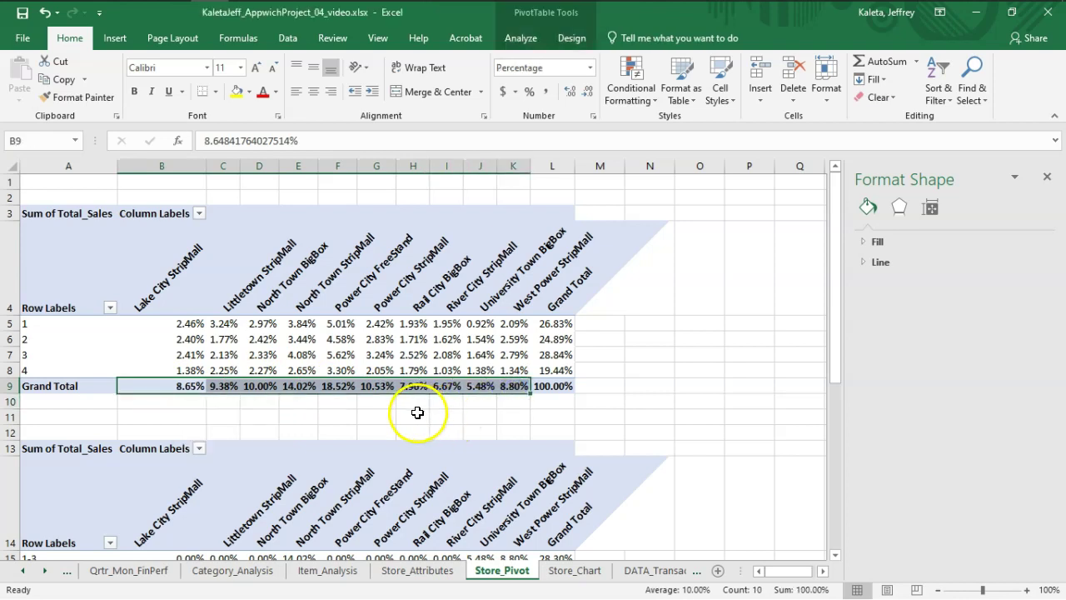
{"action": "left_click", "coordinate": [575, 571]}
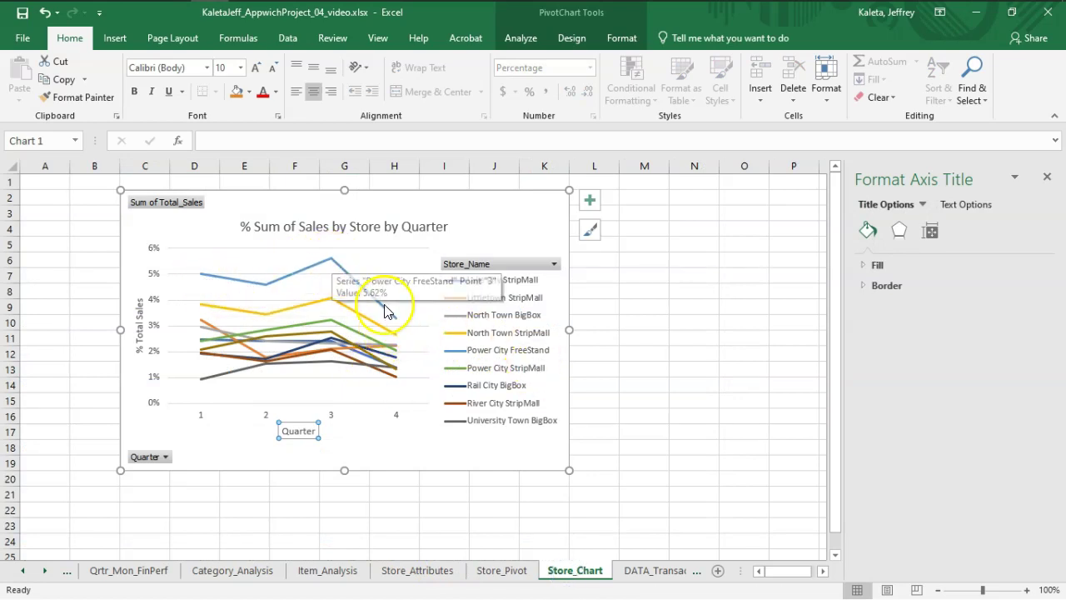
{"action": "mouse_move", "coordinate": [395, 319]}
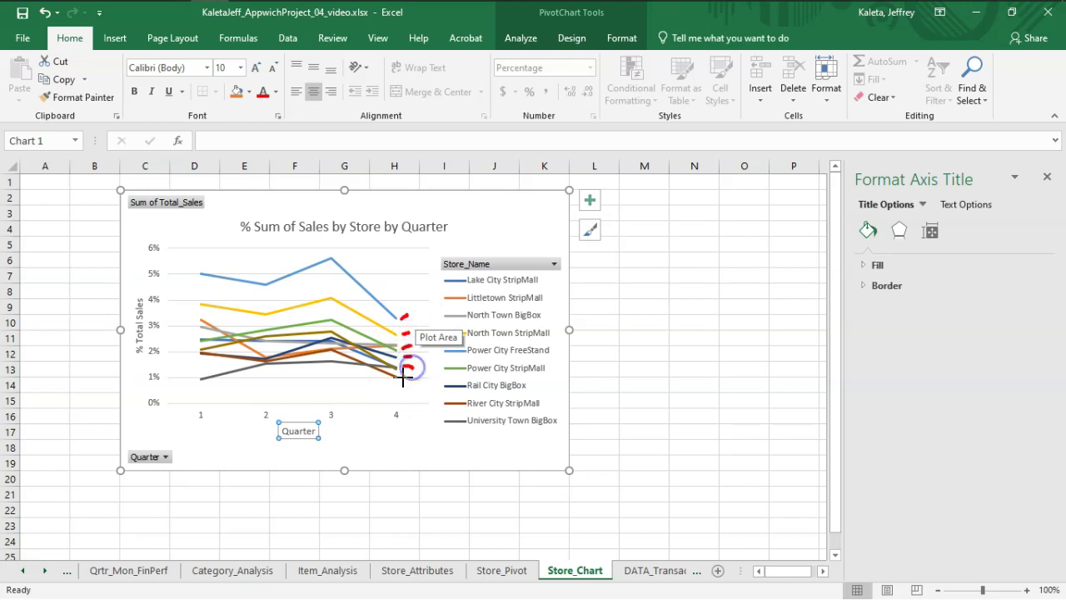
Sort the Store_Name field Descending (Z to A) by Sum of Total_Sales.
{"action": "left_click", "coordinate": [555, 264]}
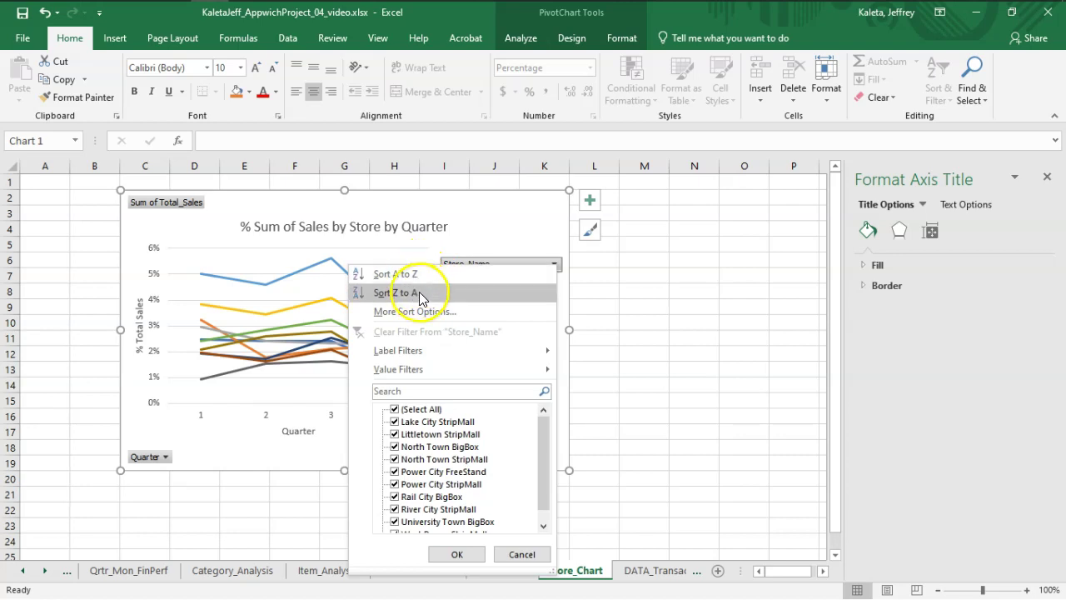
{"action": "left_click", "coordinate": [428, 312]}
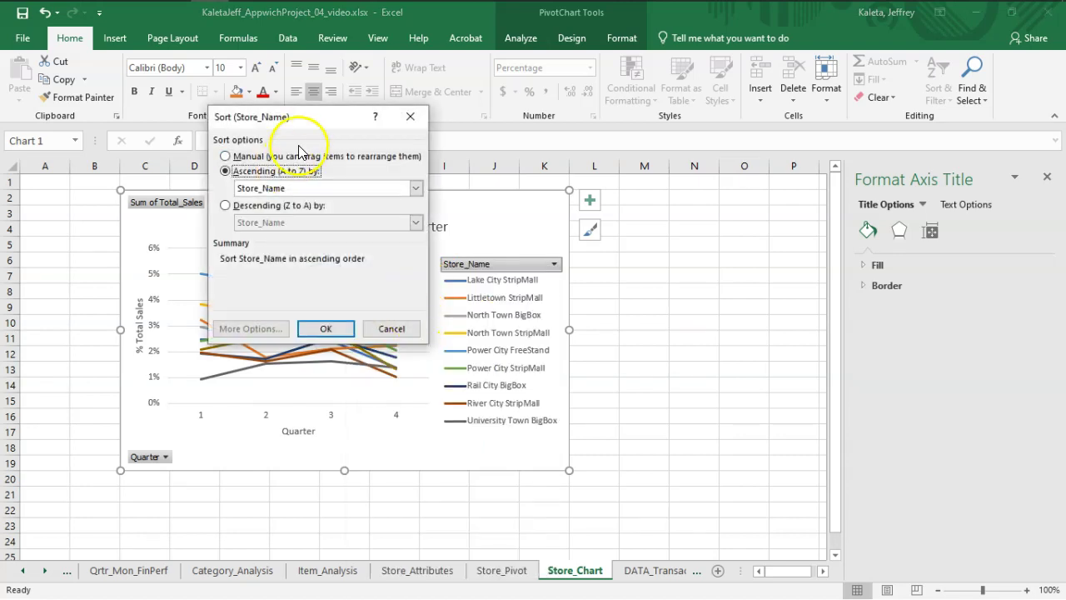
{"action": "left_click_drag", "start_coordinate": [306, 118], "coordinate": [695, 150]}
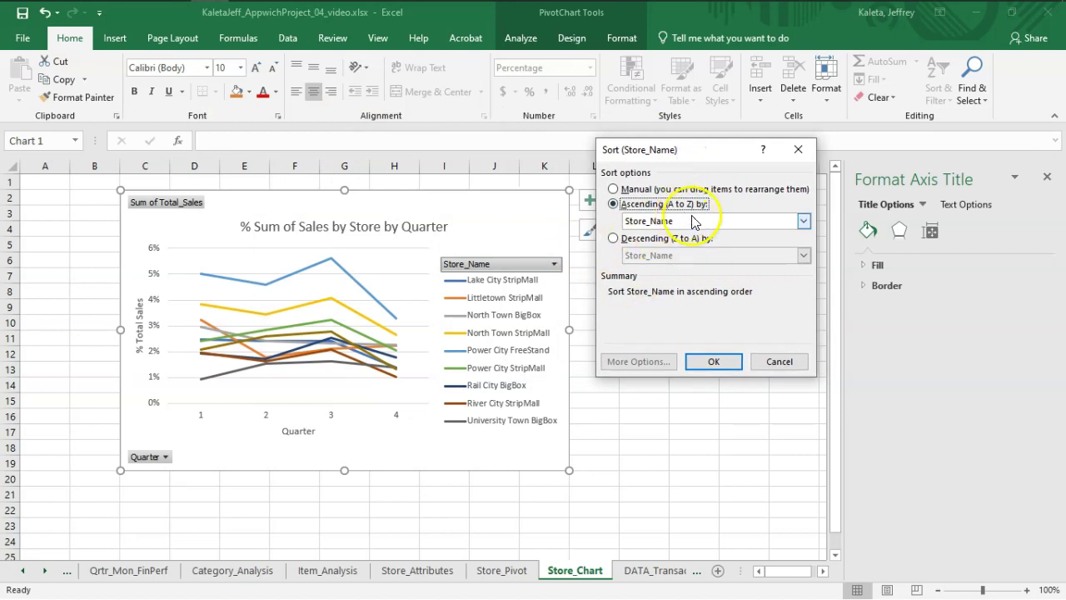
{"action": "left_click", "coordinate": [718, 220]}
{"action": "left_click", "coordinate": [697, 248]}
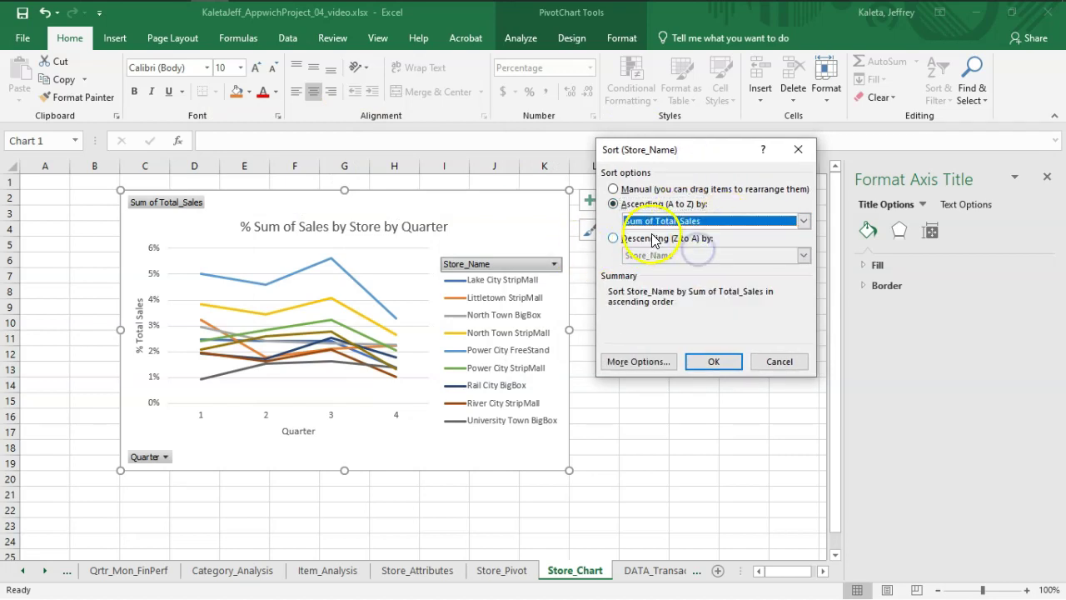
{"action": "left_click", "coordinate": [627, 238]}
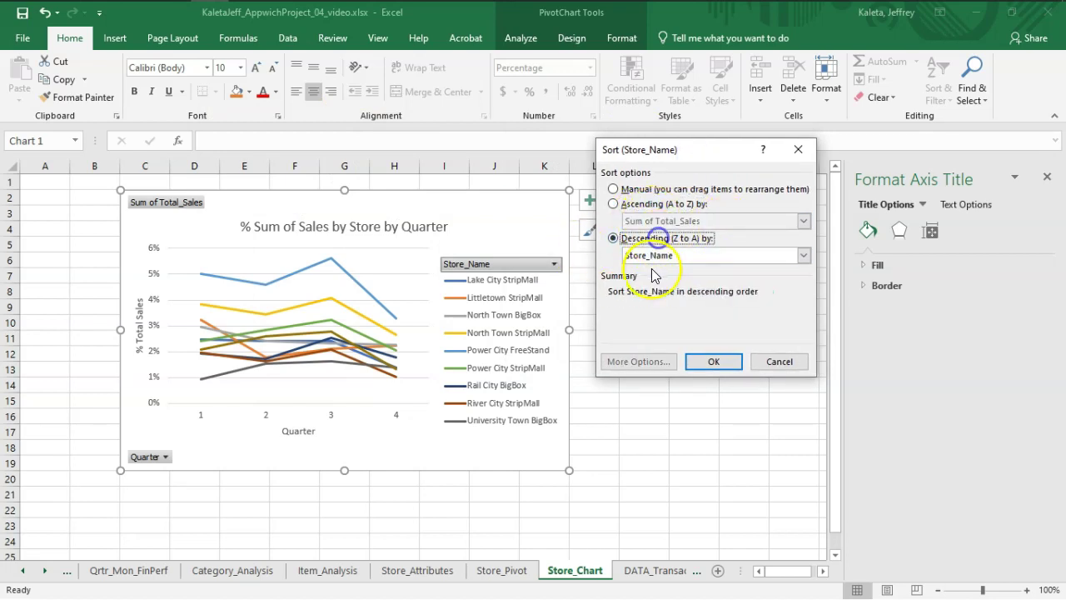
{"action": "left_click", "coordinate": [654, 254]}
{"action": "left_click", "coordinate": [677, 281]}
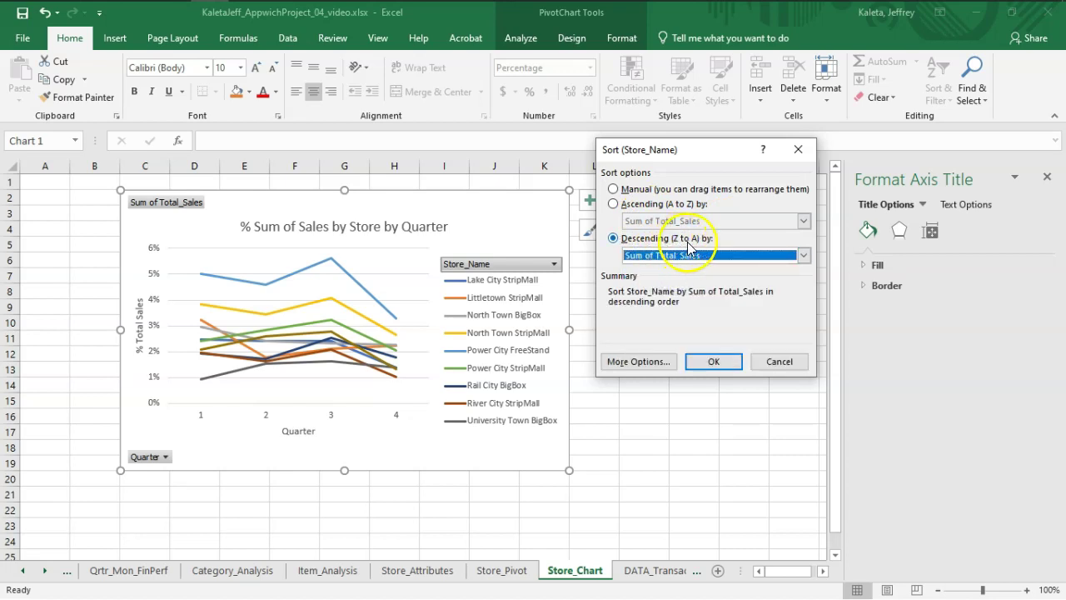
{"action": "left_click", "coordinate": [714, 362]}
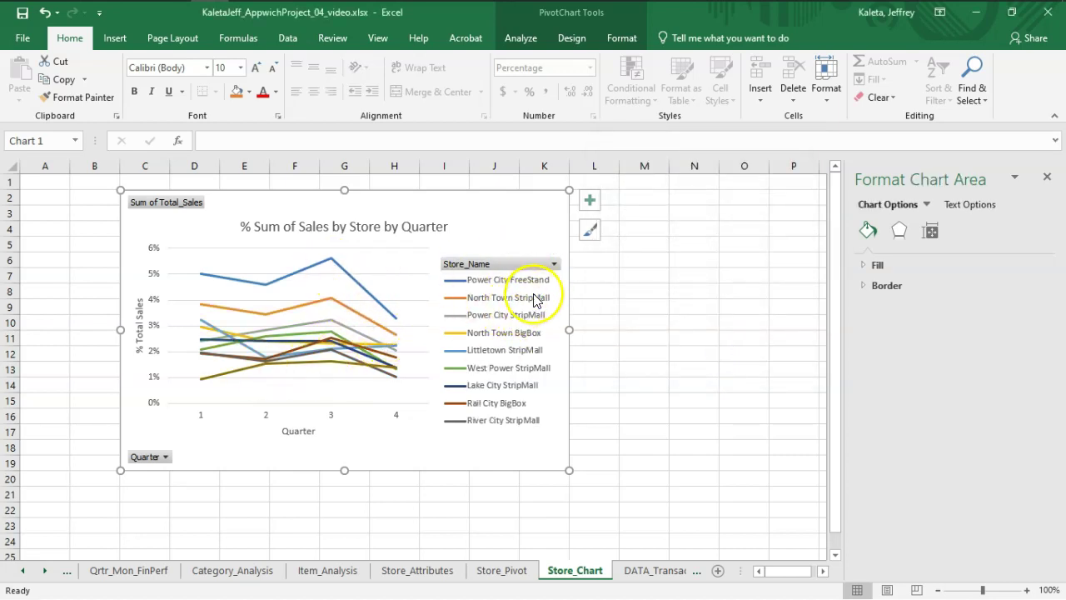
{"action": "left_click_drag", "start_coordinate": [449, 436], "coordinate": [565, 435]}
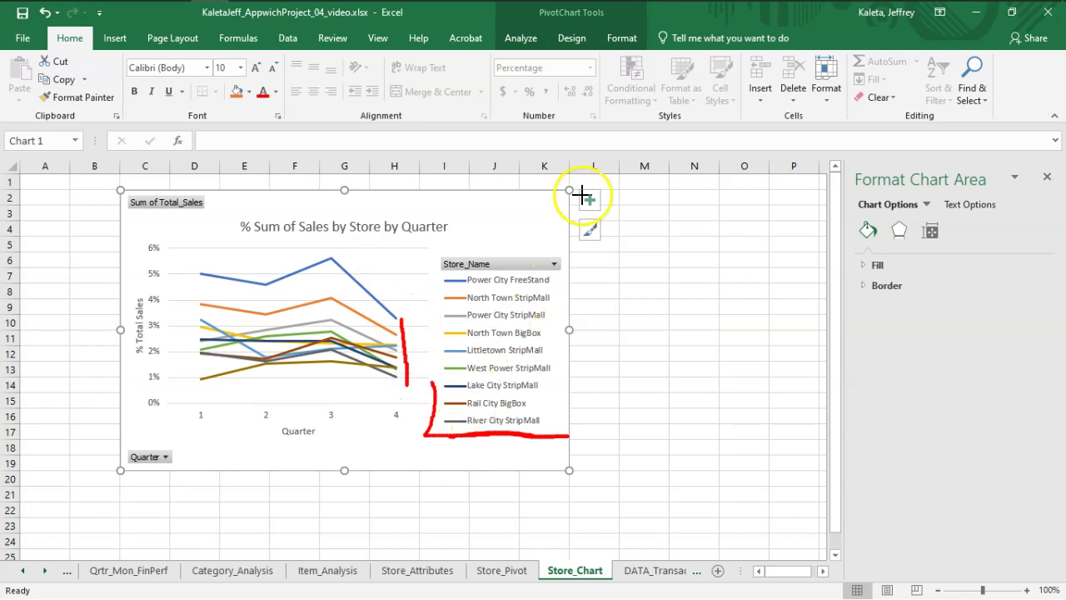
{"action": "key", "text": "Escape"}
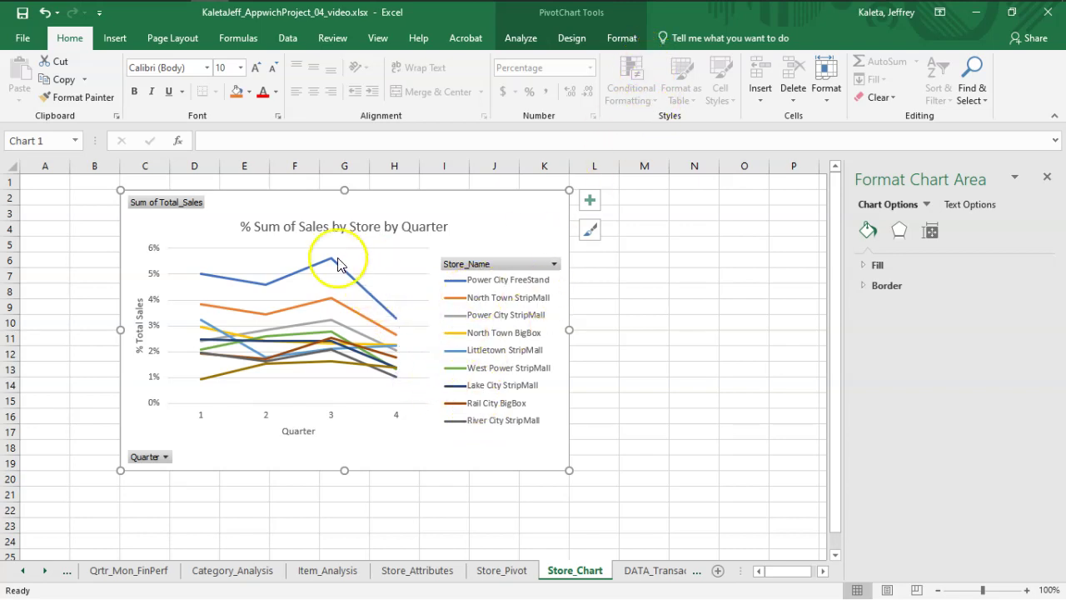
{"action": "mouse_move", "coordinate": [335, 266]}
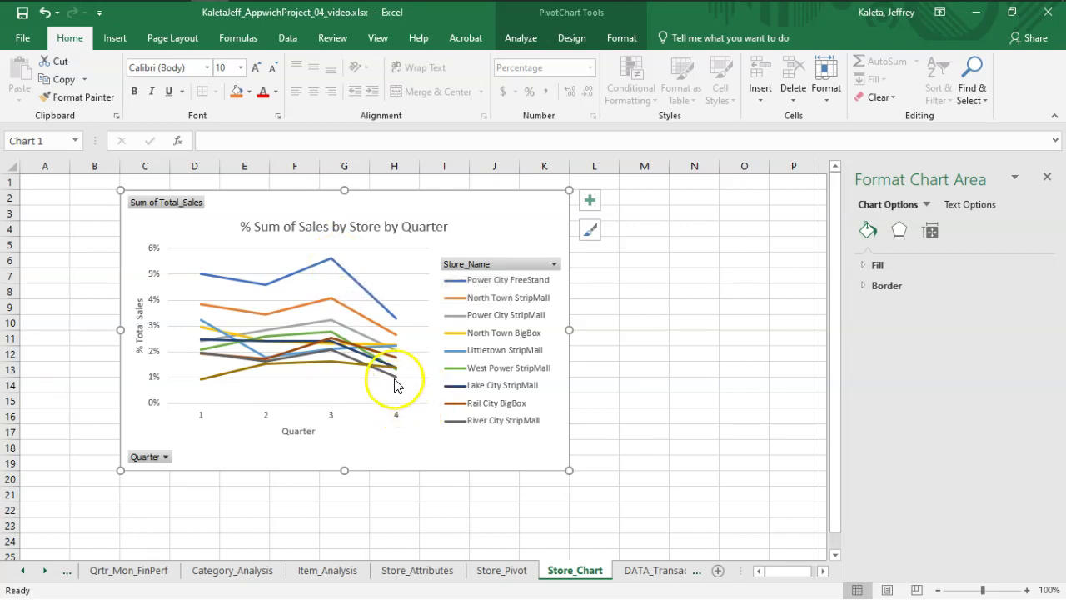
{"action": "mouse_move", "coordinate": [396, 384]}
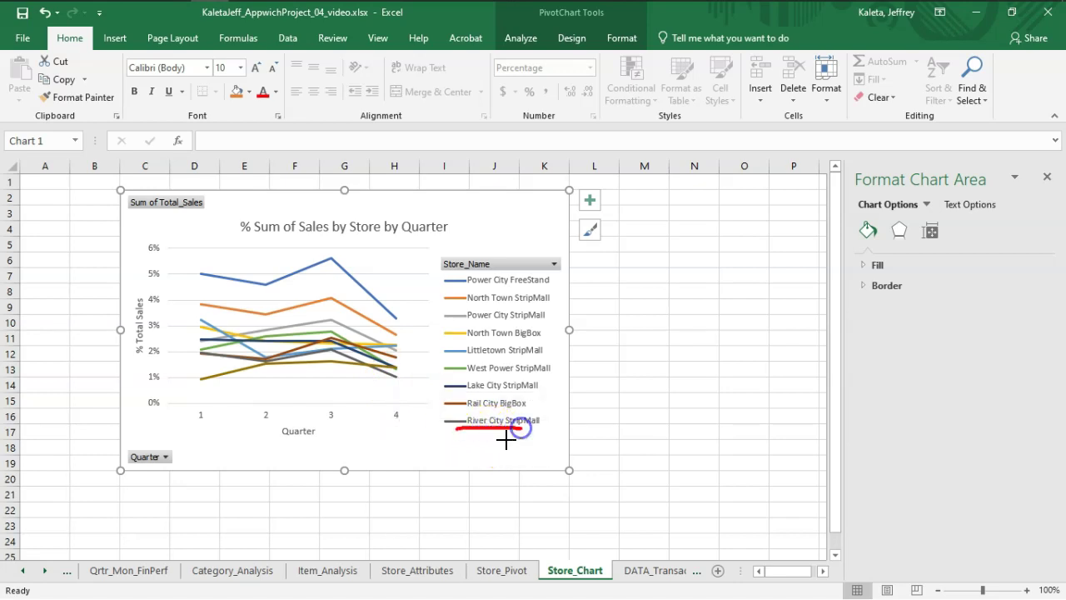
{"action": "mouse_move", "coordinate": [396, 340]}
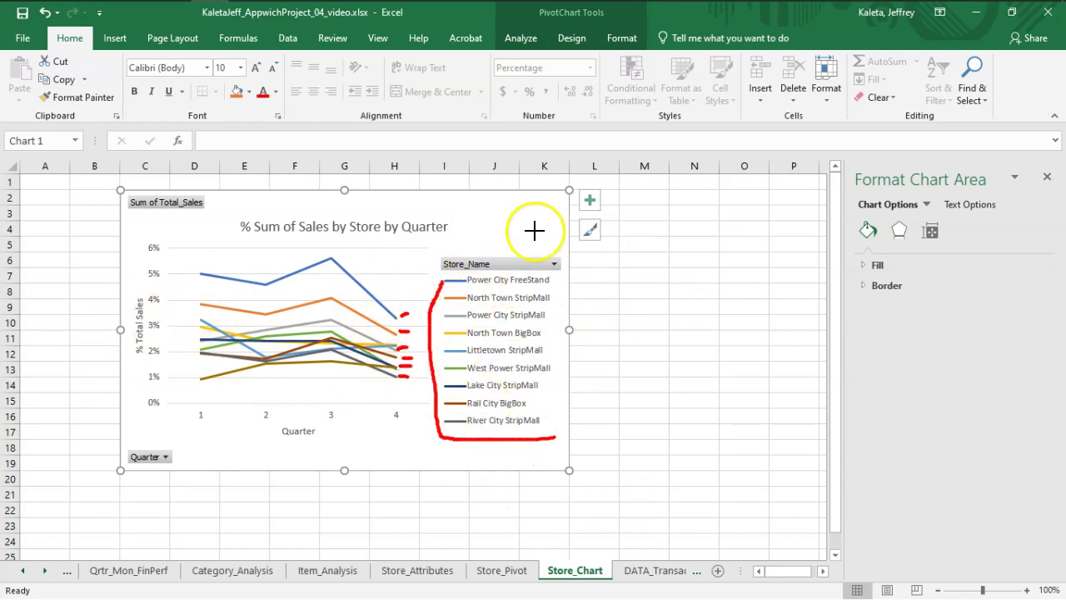
{"action": "key", "text": "Escape"}
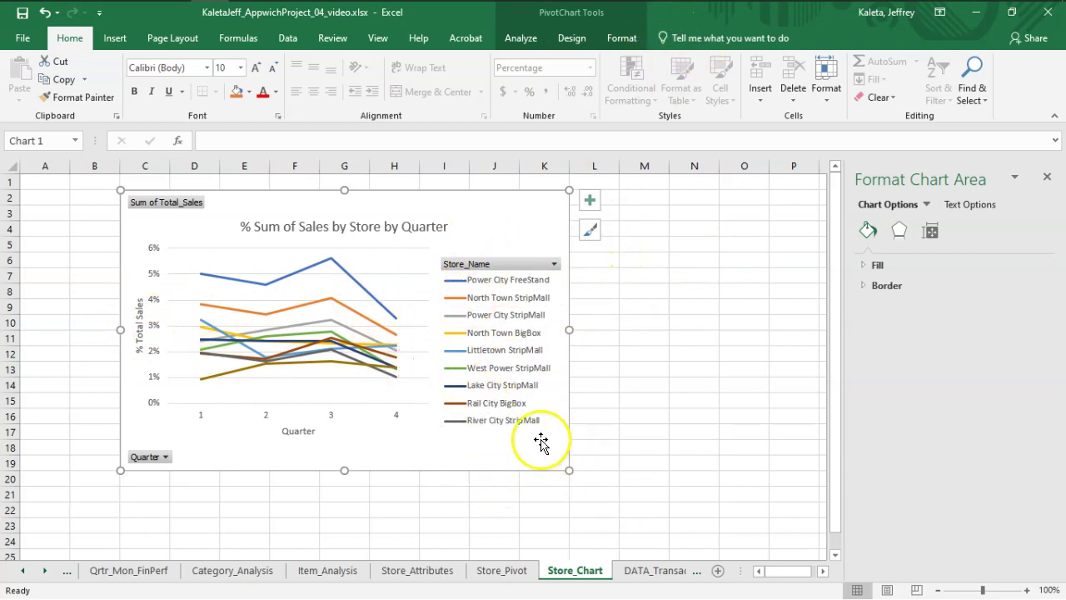
{"action": "left_click", "coordinate": [653, 388]}
{"action": "left_click", "coordinate": [409, 226]}
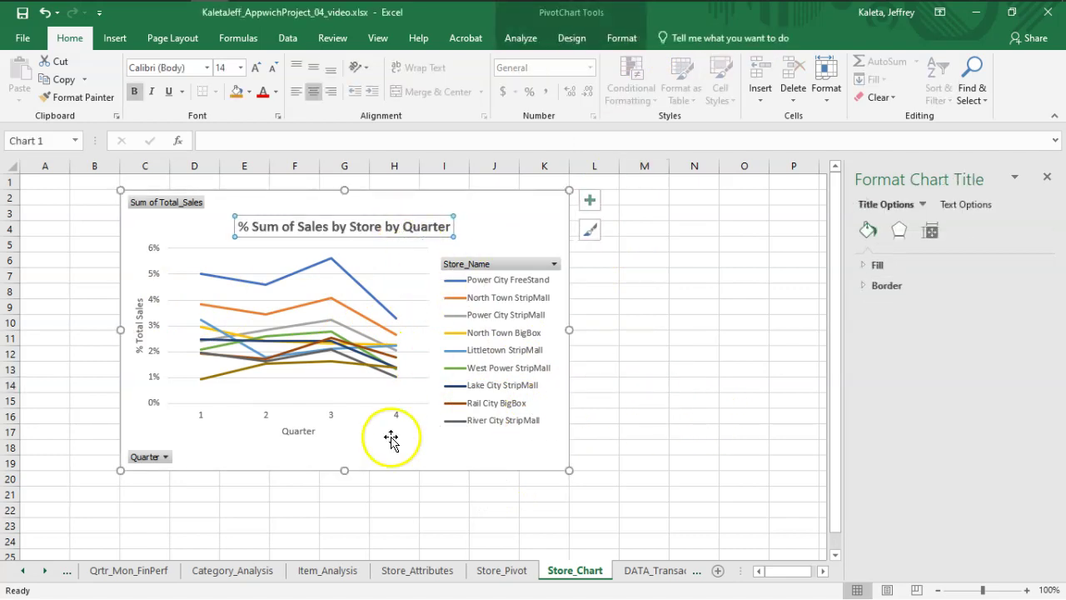
Bold the Quarter and % Total Sales axis titles and nudge the chart slightly right.
{"action": "left_click", "coordinate": [305, 431]}
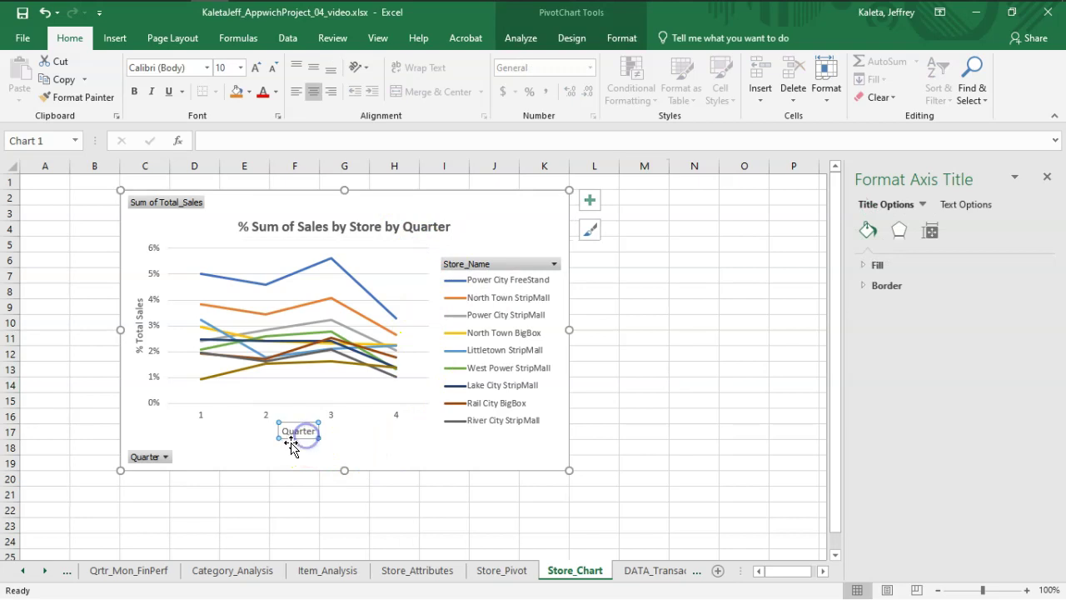
{"action": "left_click", "coordinate": [138, 325]}
{"action": "left_click", "coordinate": [650, 404]}
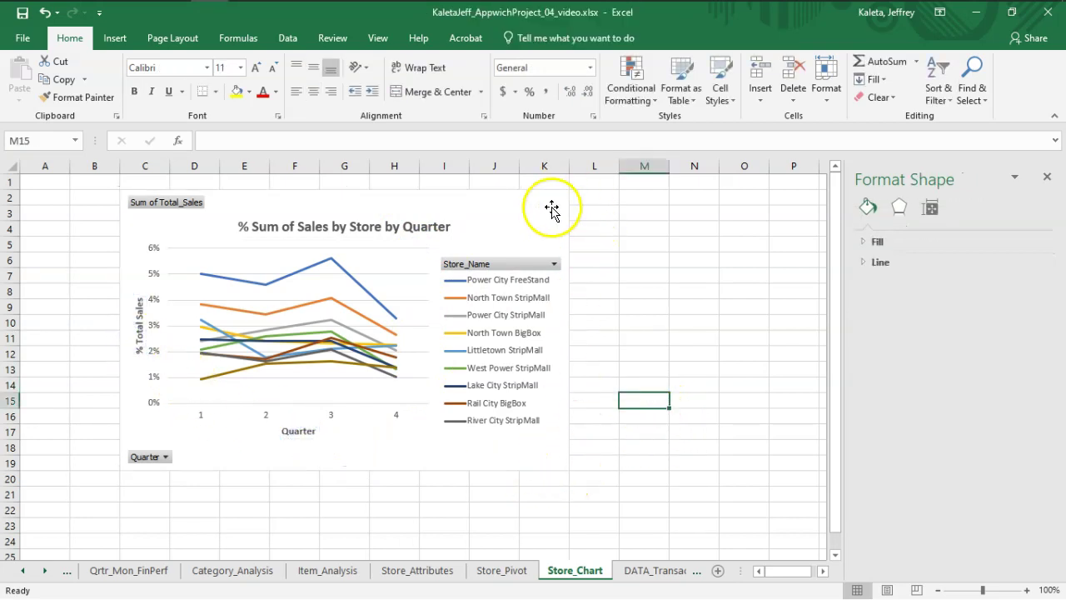
{"action": "left_click", "coordinate": [504, 200]}
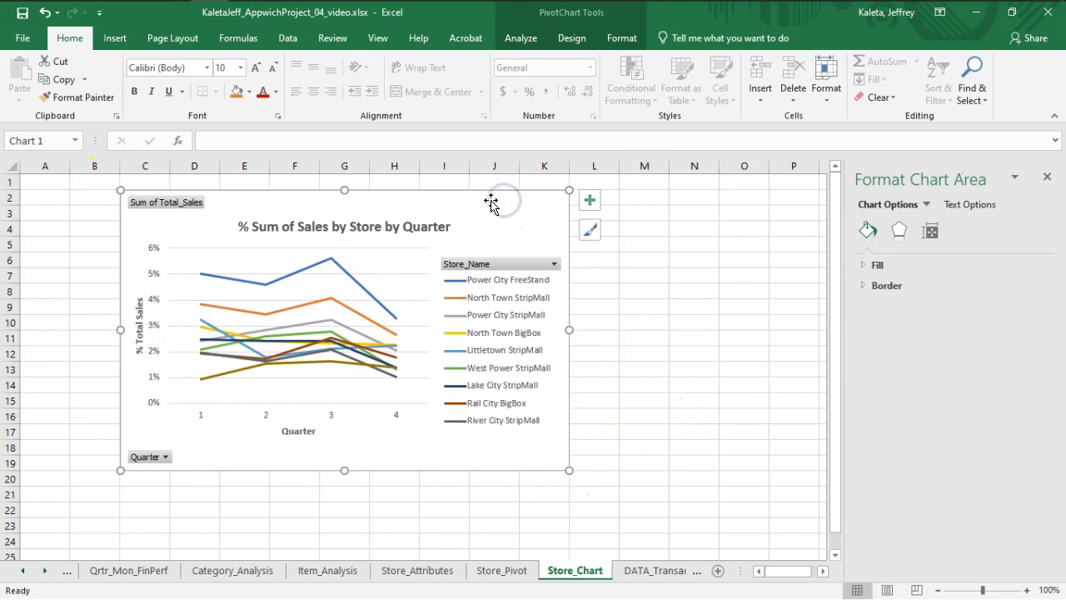
{"action": "left_click_drag", "start_coordinate": [490, 202], "coordinate": [540, 204]}
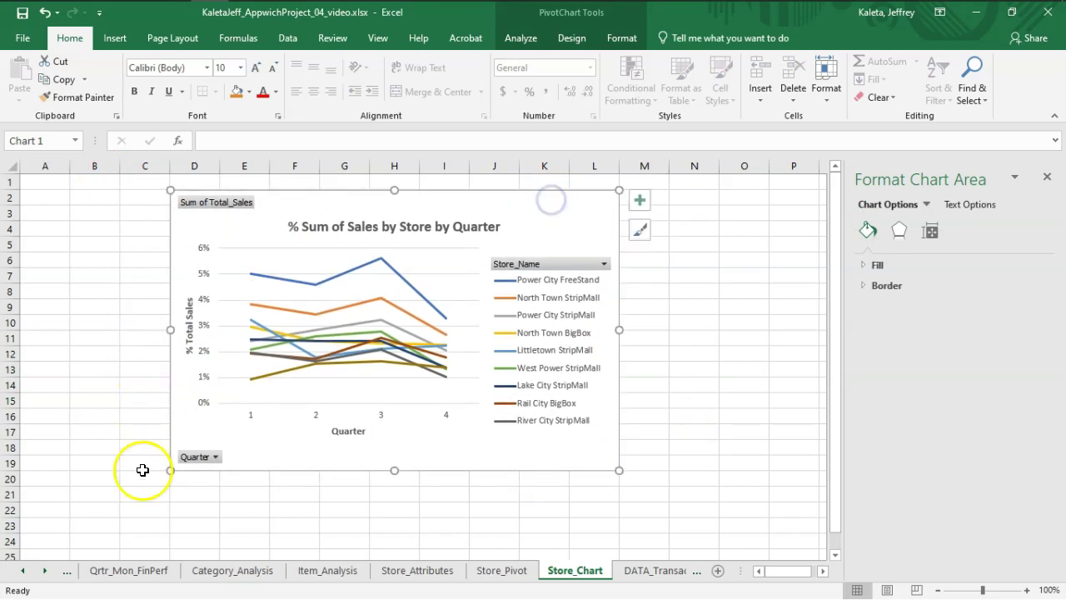
Widen column B and set columns A and C to width 5.
{"action": "left_click_drag", "start_coordinate": [120, 166], "coordinate": [182, 164]}
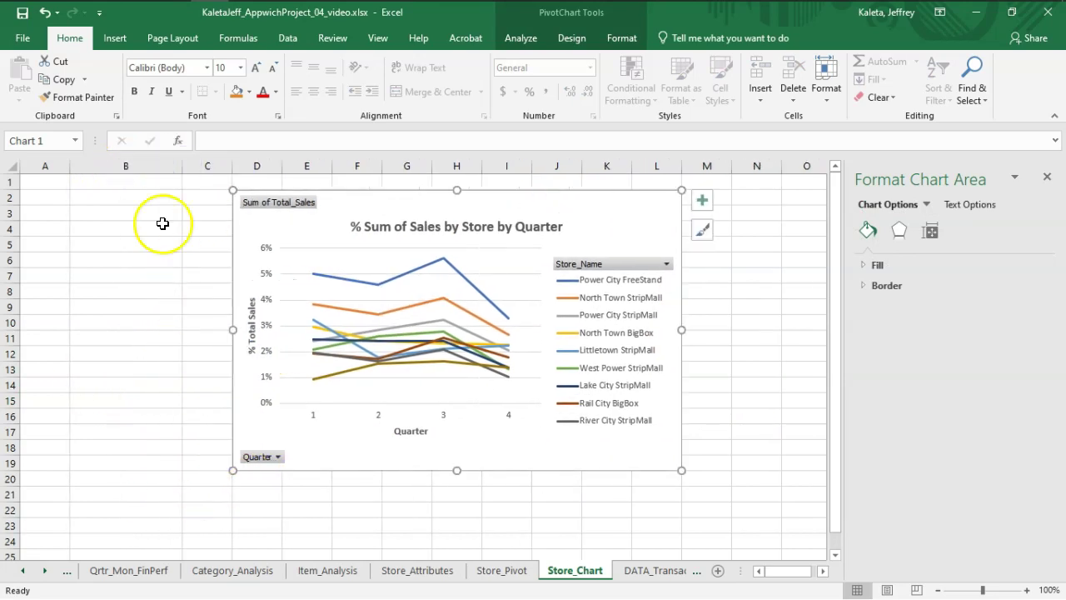
{"action": "left_click", "coordinate": [208, 165]}
{"action": "left_click", "coordinate": [41, 167], "text": "ctrl"}
{"action": "right_click", "coordinate": [39, 167]}
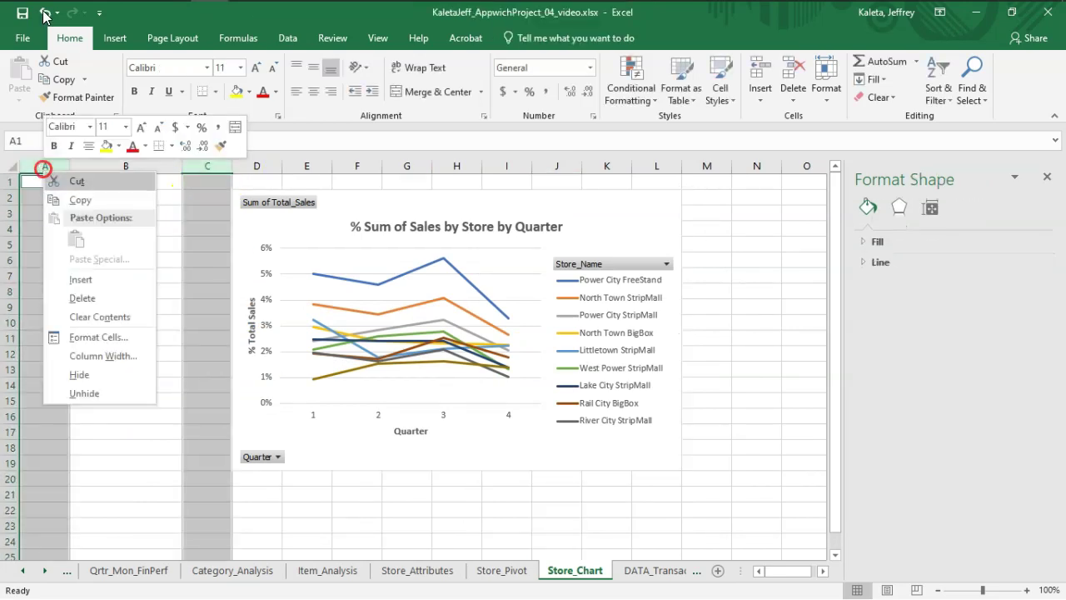
{"action": "left_click", "coordinate": [129, 358]}
{"action": "type", "text": "5"}
{"action": "left_click", "coordinate": [125, 362]}
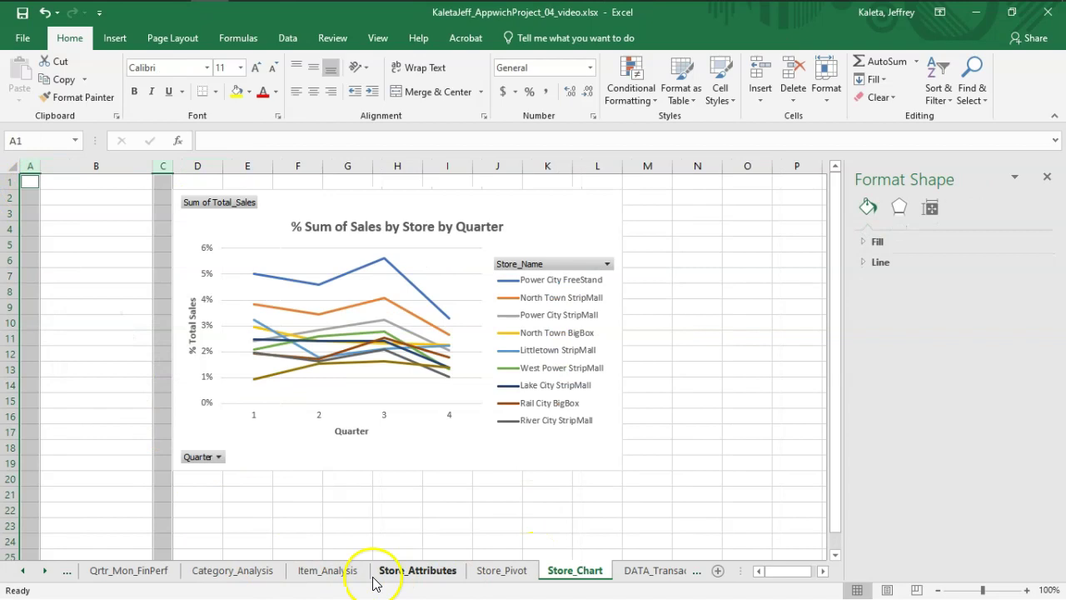
{"action": "left_click", "coordinate": [379, 511]}
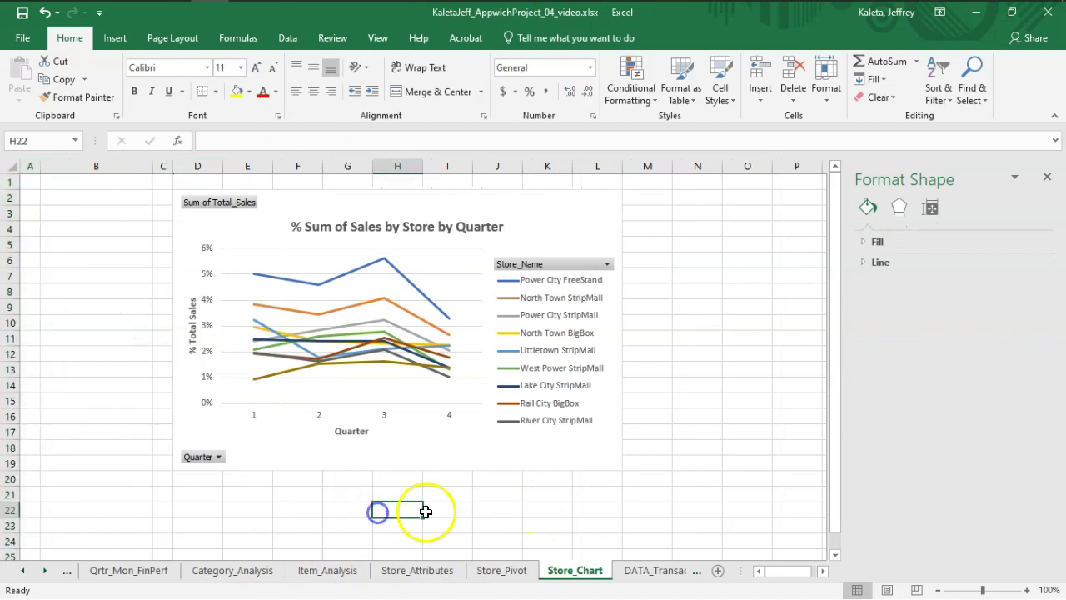
Give the PivotChart's chart area a black Shape Outline.
{"action": "left_click", "coordinate": [574, 506]}
{"action": "left_click", "coordinate": [612, 469]}
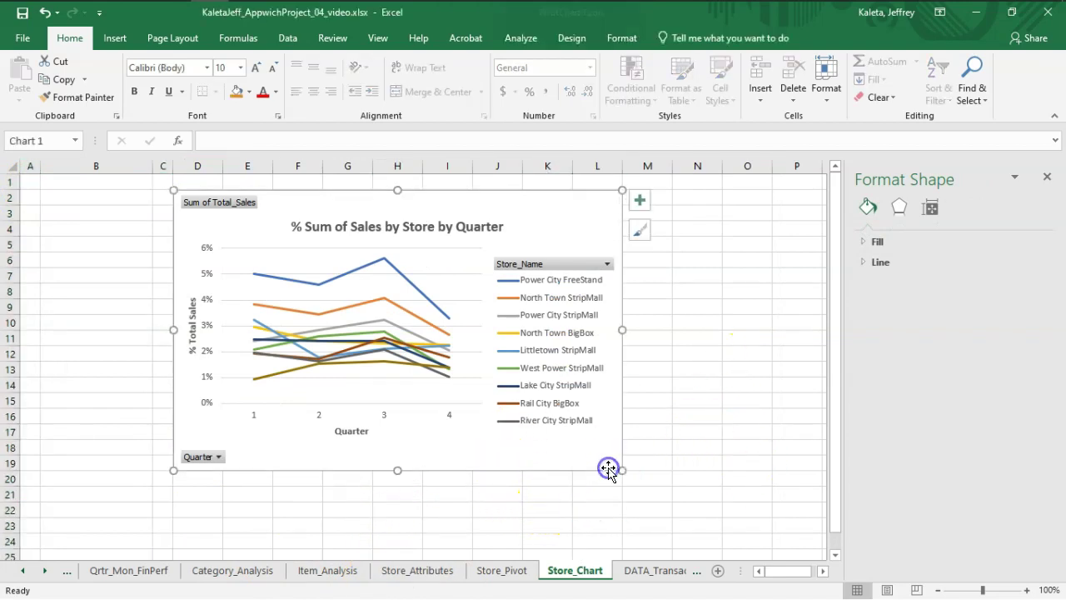
{"action": "left_click", "coordinate": [572, 38]}
{"action": "left_click", "coordinate": [522, 38]}
{"action": "left_click", "coordinate": [571, 37]}
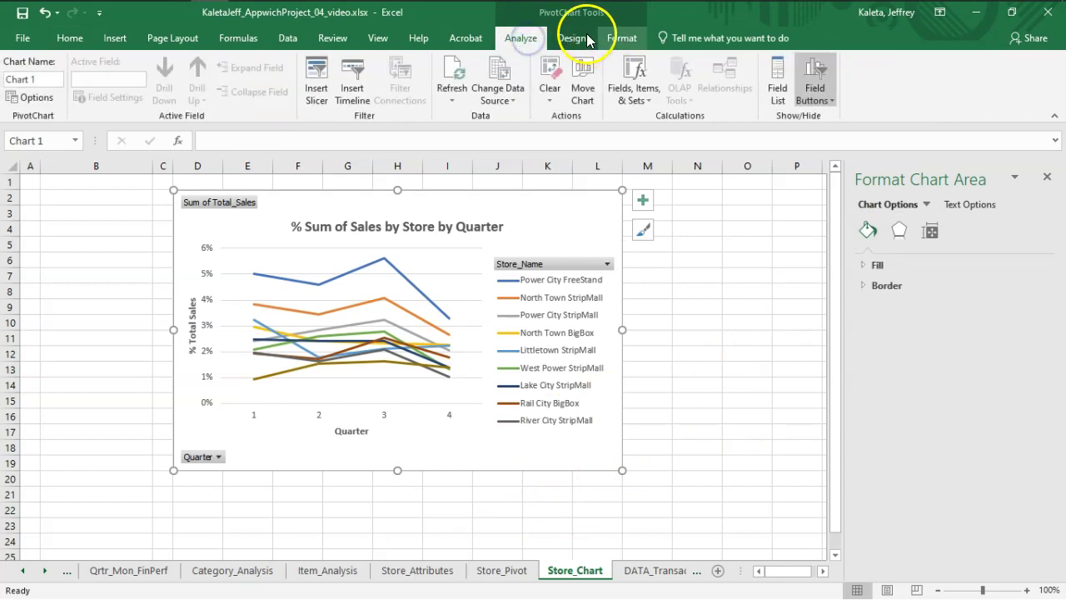
{"action": "left_click", "coordinate": [621, 38]}
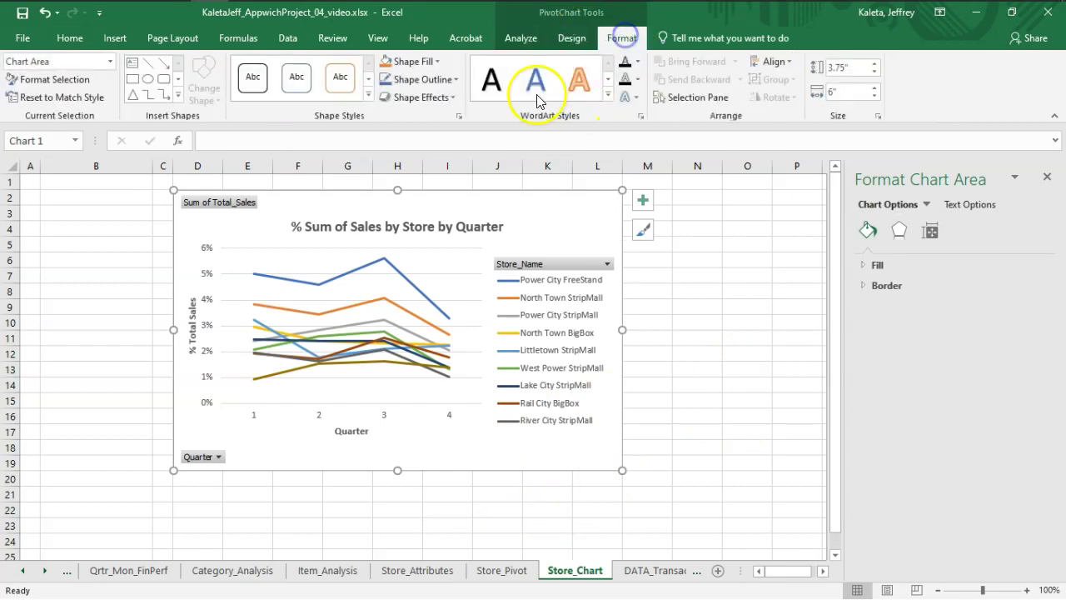
{"action": "left_click", "coordinate": [442, 79]}
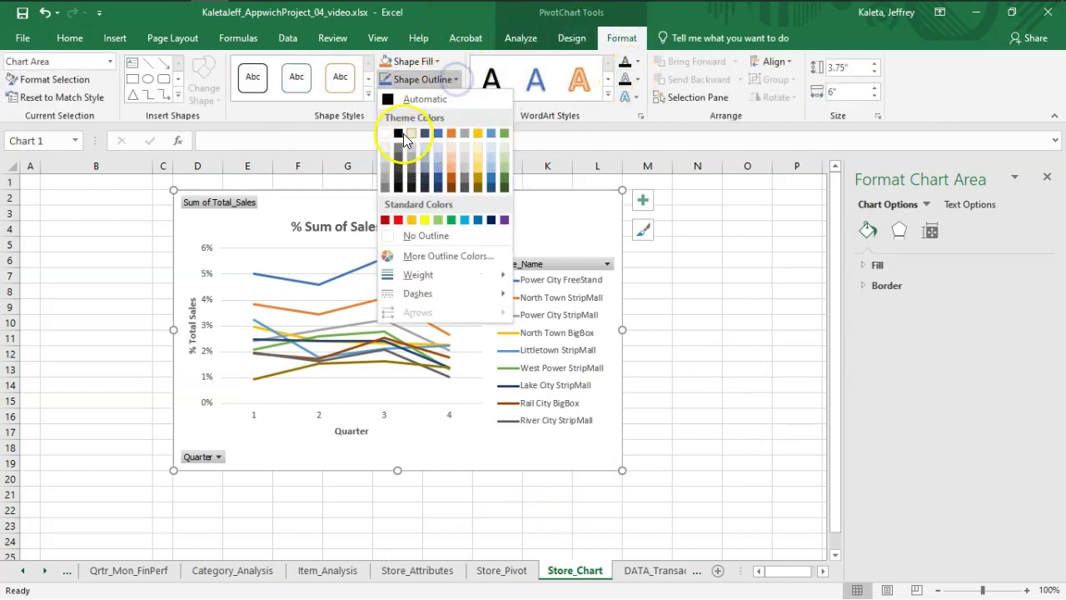
{"action": "left_click", "coordinate": [398, 136]}
{"action": "left_click", "coordinate": [677, 432]}
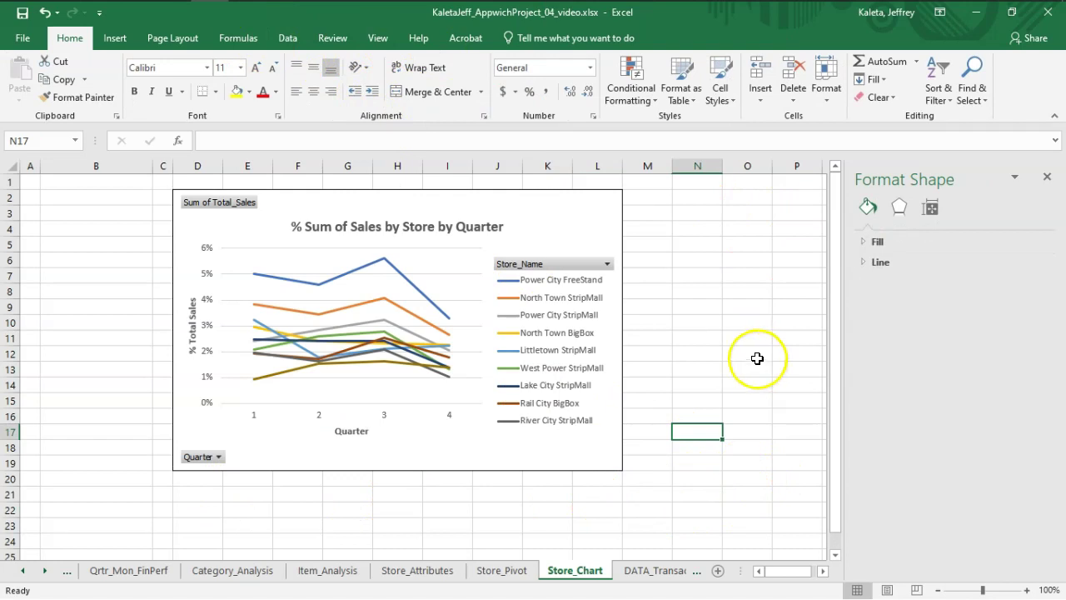
Switch to the Acrobat instructions PDF and scroll to step 11.
{"action": "key", "text": "alt+Tab"}
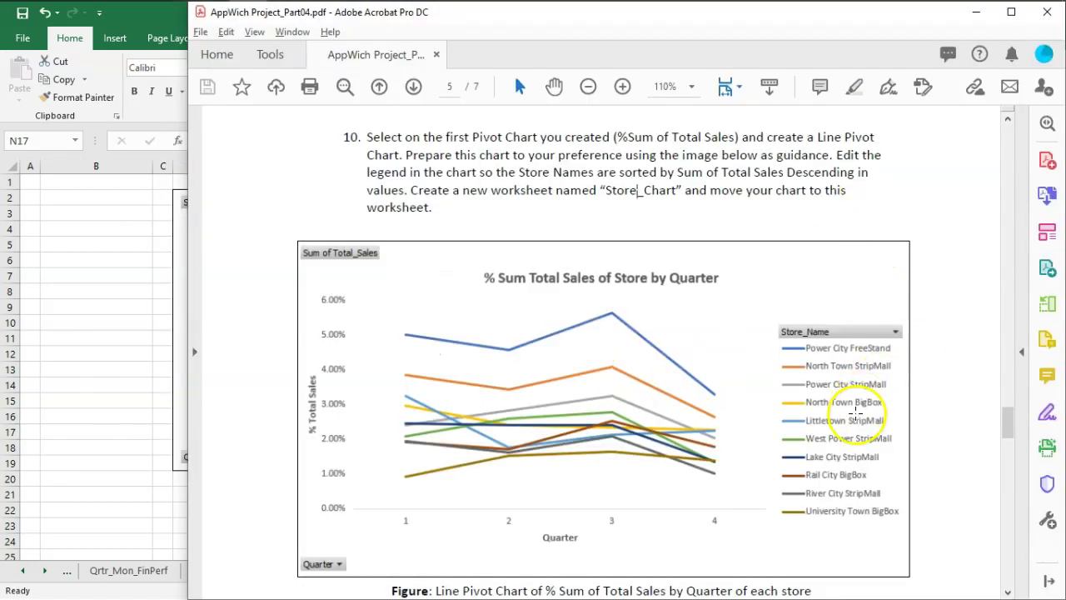
{"action": "scroll", "coordinate": [807, 375], "scroll_direction": "down", "scroll_amount": 10}
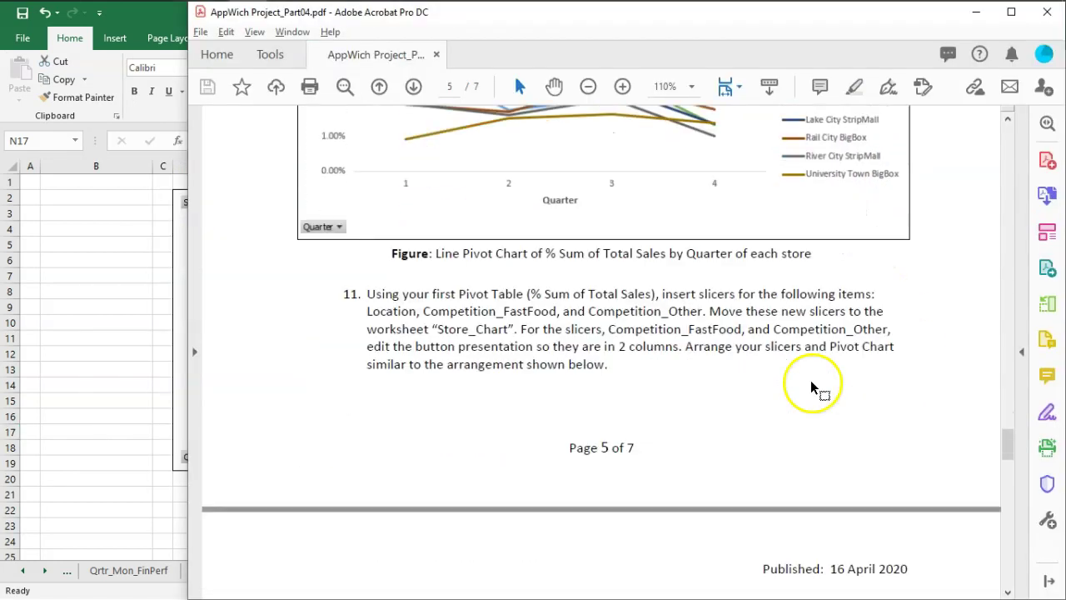
{"action": "scroll", "coordinate": [393, 236], "scroll_direction": "down", "scroll_amount": 3}
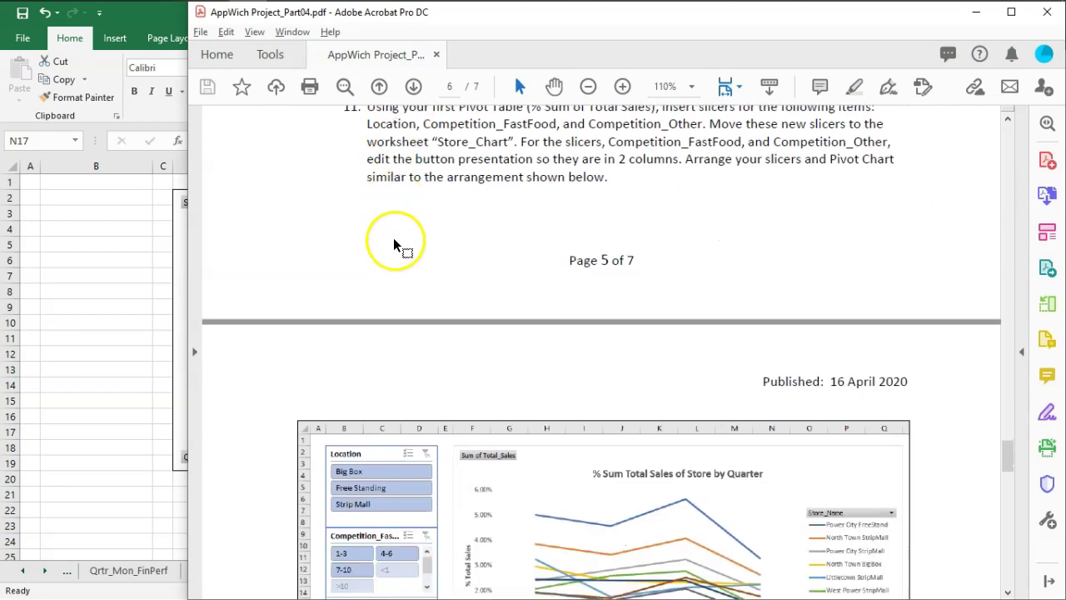
{"action": "scroll", "coordinate": [403, 261], "scroll_direction": "up", "scroll_amount": 2}
{"action": "scroll", "coordinate": [402, 261], "scroll_direction": "up", "scroll_amount": 3}
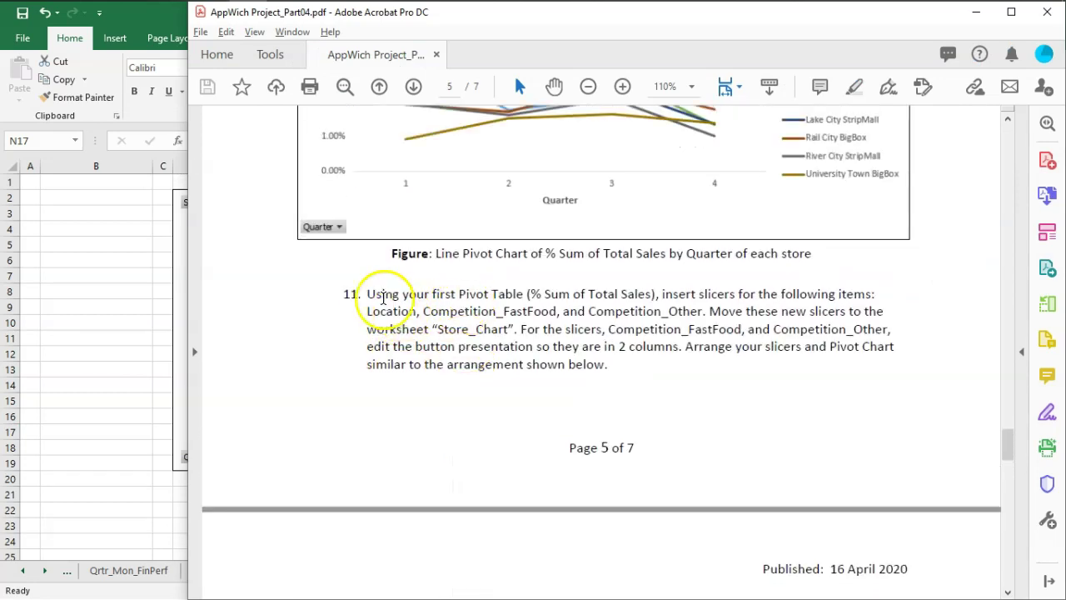
Highlight step 11's text listing the Location, Competition_FastFood and Competition_Other slicers.
{"action": "left_click_drag", "start_coordinate": [383, 298], "coordinate": [676, 385]}
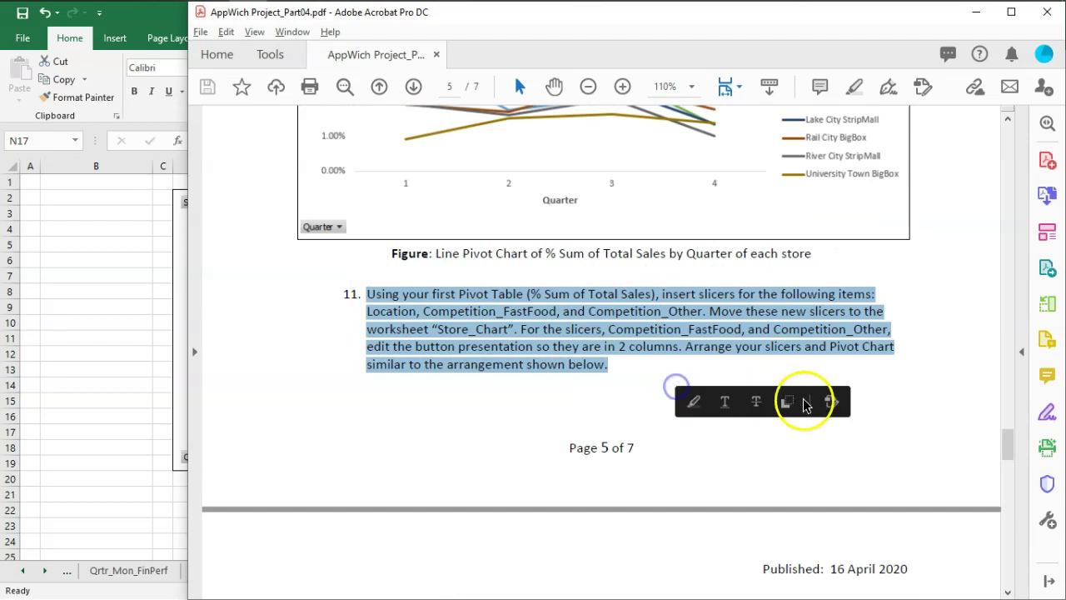
{"action": "left_click", "coordinate": [511, 371]}
{"action": "left_click_drag", "start_coordinate": [403, 294], "coordinate": [660, 294]}
{"action": "left_click", "coordinate": [740, 370]}
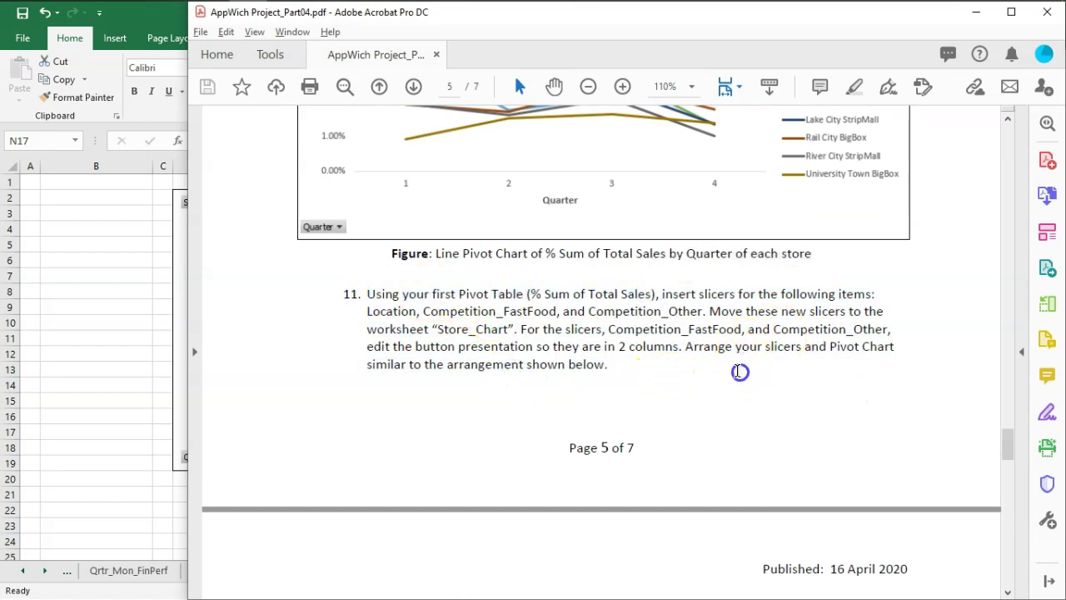
{"action": "left_click_drag", "start_coordinate": [387, 305], "coordinate": [704, 315]}
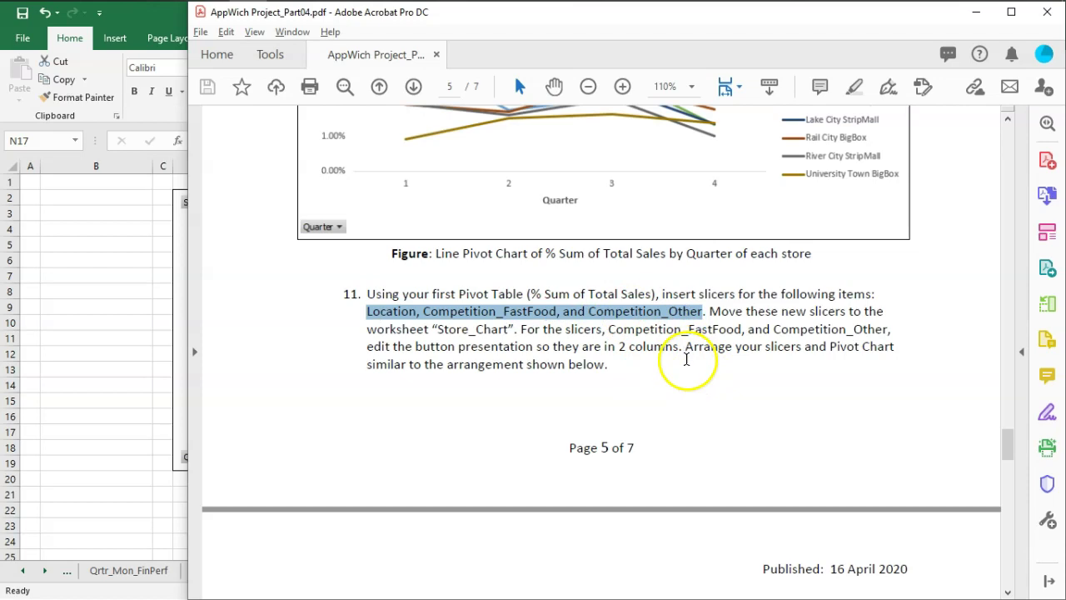
Back in Excel, select a cell inside the first pivot table on Store_Pivot.
{"action": "left_click", "coordinate": [95, 298]}
{"action": "left_click", "coordinate": [525, 575]}
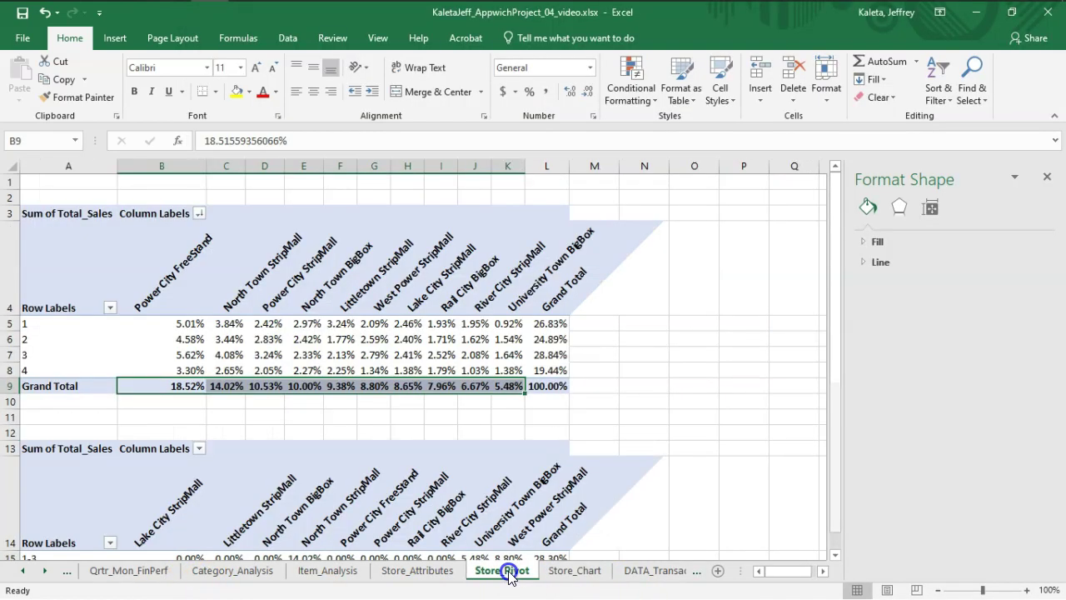
{"action": "left_click", "coordinate": [316, 417]}
{"action": "left_click", "coordinate": [275, 341]}
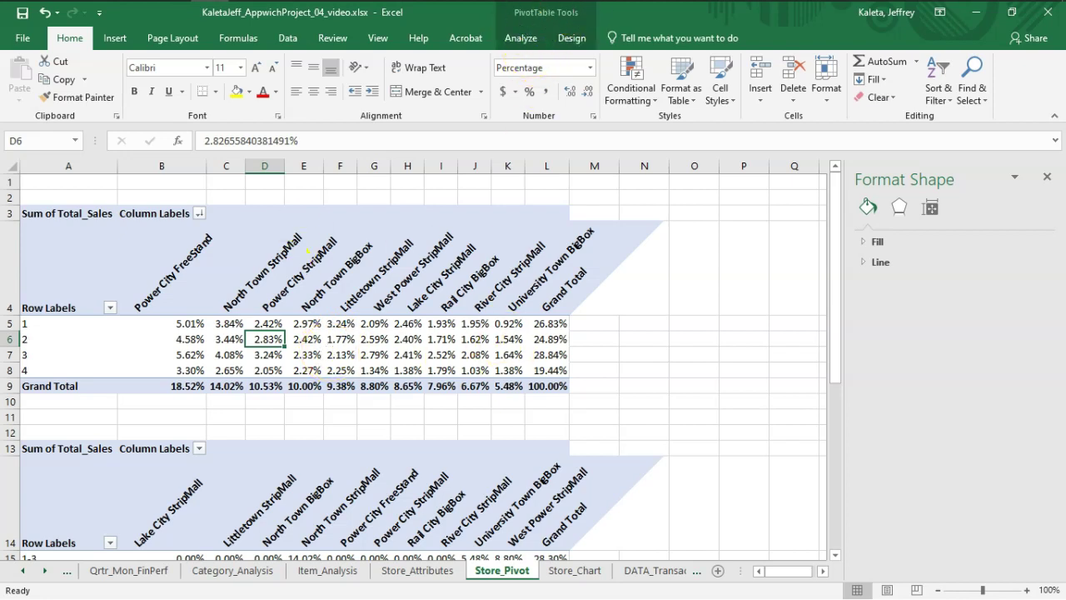
Insert Store_Location, Competition_Fastfood and Competition_Other slicers for PivotTable1.
{"action": "left_click", "coordinate": [523, 38]}
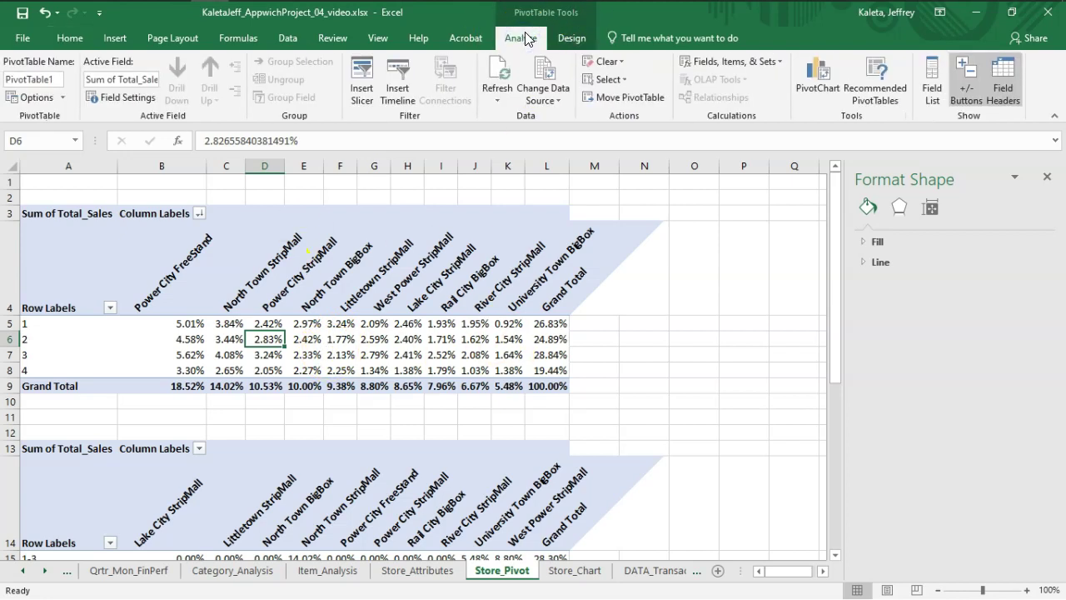
{"action": "left_click", "coordinate": [376, 102]}
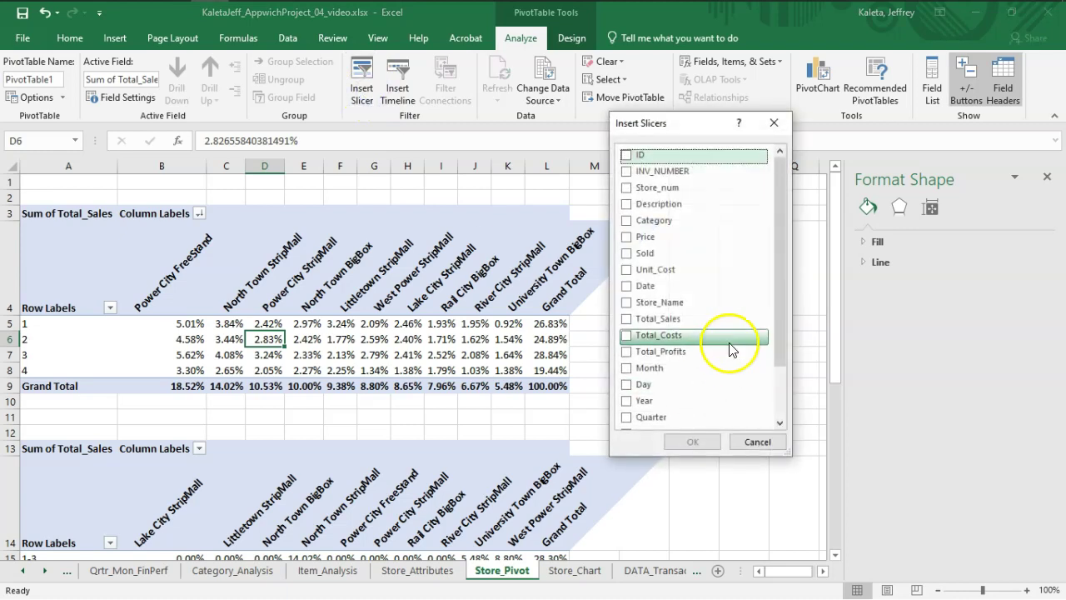
{"action": "left_click_drag", "start_coordinate": [779, 214], "coordinate": [780, 292]}
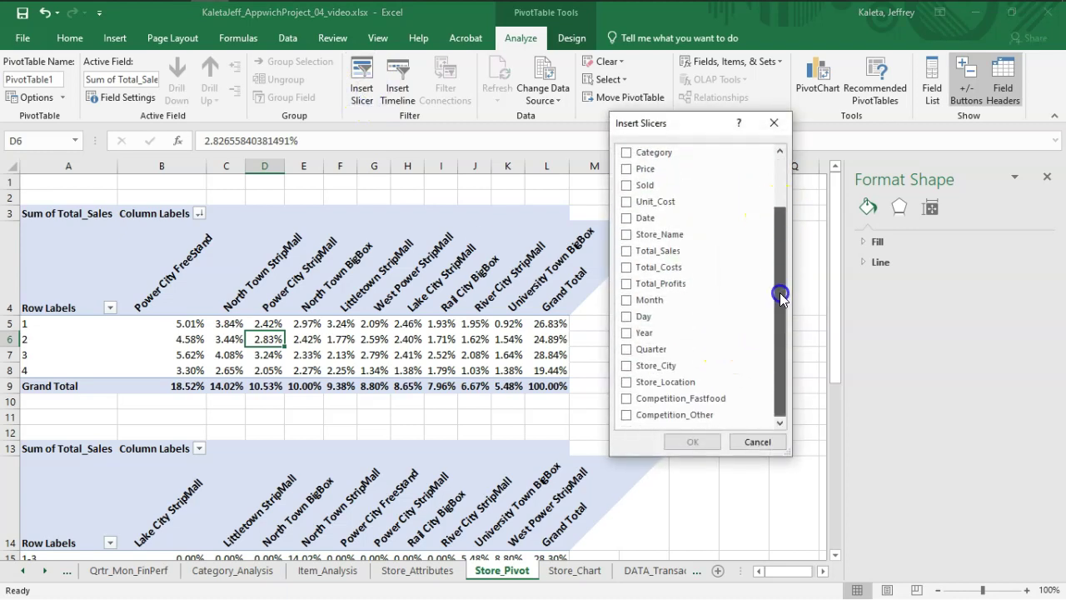
{"action": "left_click", "coordinate": [631, 418]}
{"action": "left_click", "coordinate": [627, 398]}
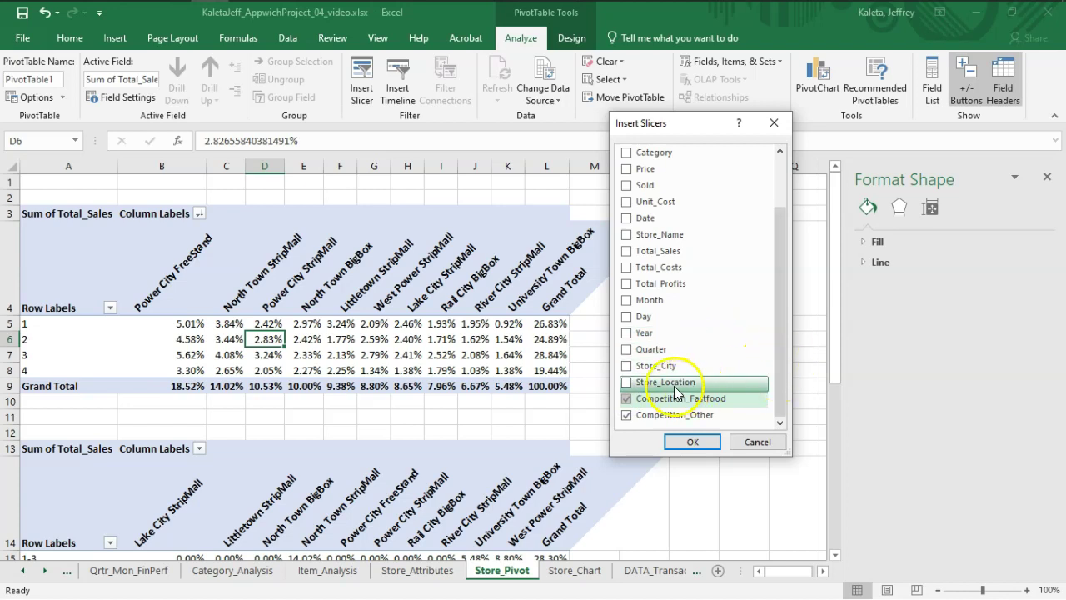
{"action": "left_click", "coordinate": [626, 381]}
{"action": "left_click", "coordinate": [693, 443]}
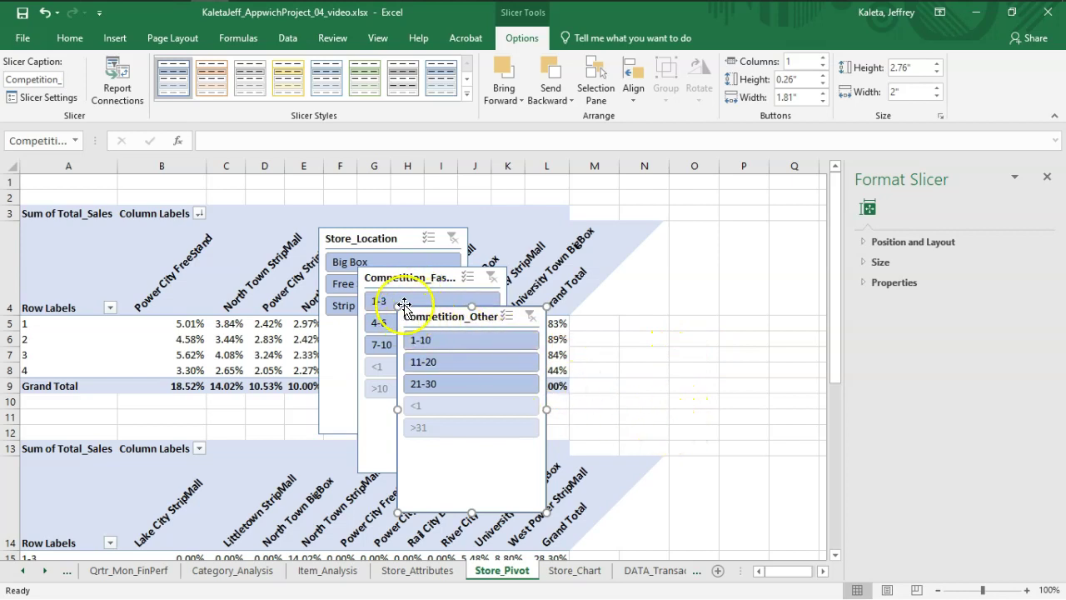
Select all three slicers and cut them off the Store_Pivot sheet.
{"action": "left_click", "coordinate": [397, 278], "text": "ctrl"}
{"action": "left_click", "coordinate": [386, 236], "text": "ctrl"}
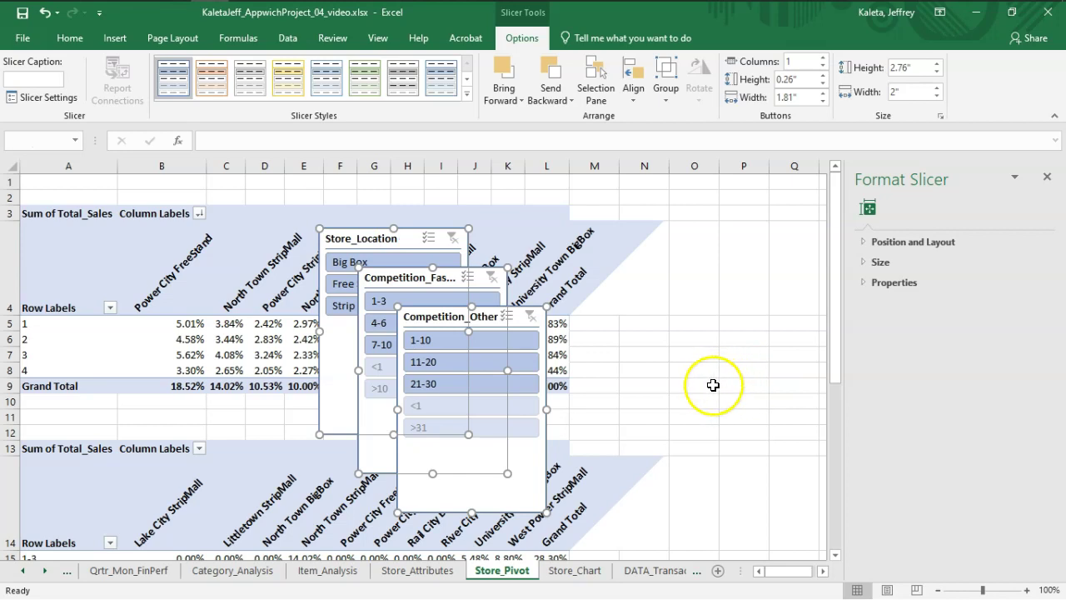
{"action": "key", "text": "Delete"}
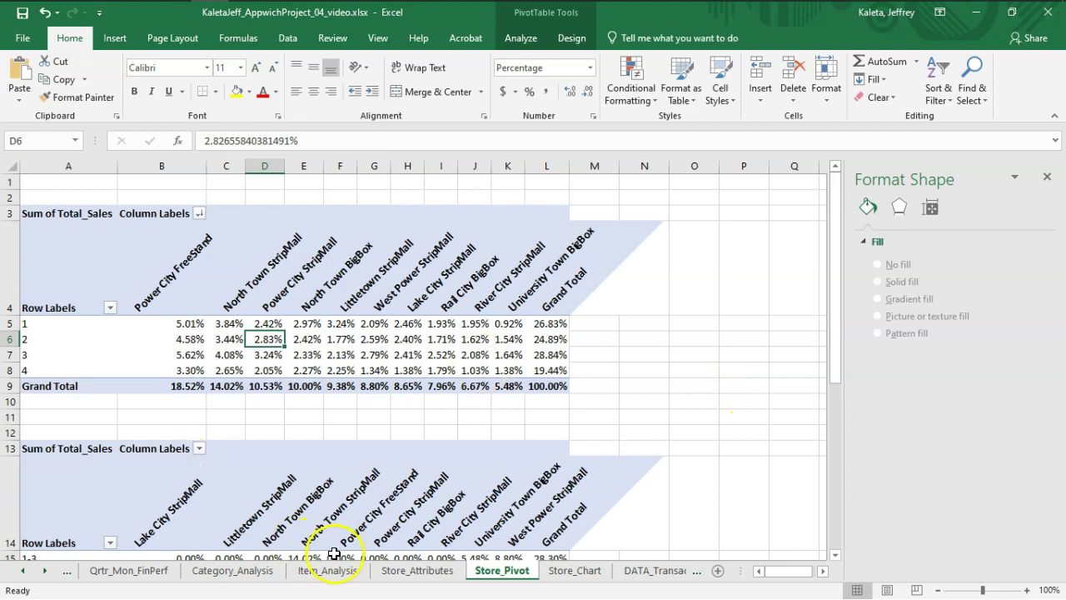
Paste the three slicers onto the Store_Chart sheet.
{"action": "left_click", "coordinate": [575, 570]}
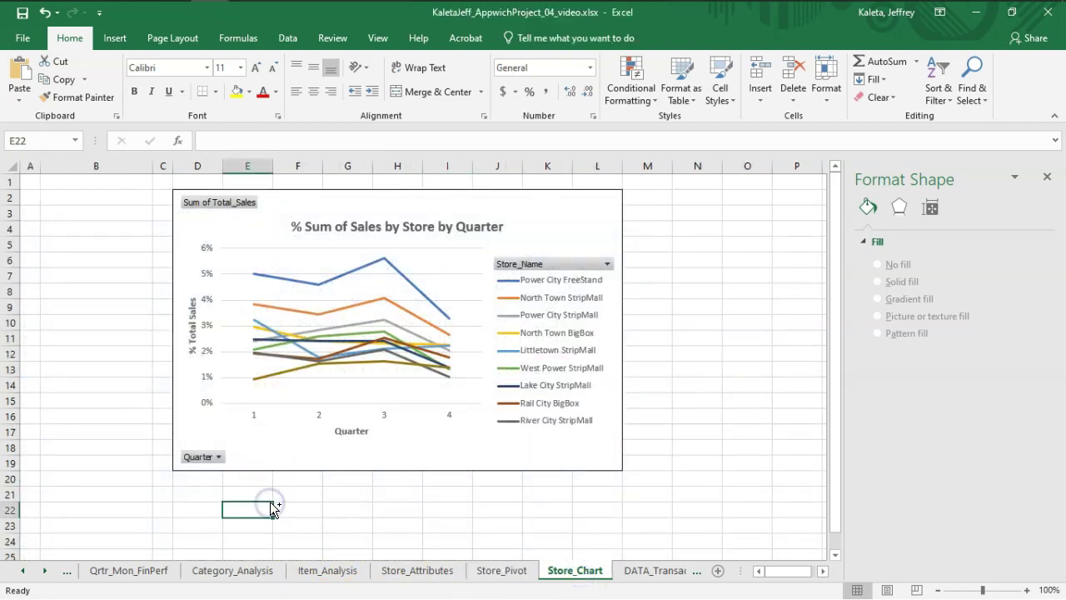
{"action": "key", "text": "ctrl+v"}
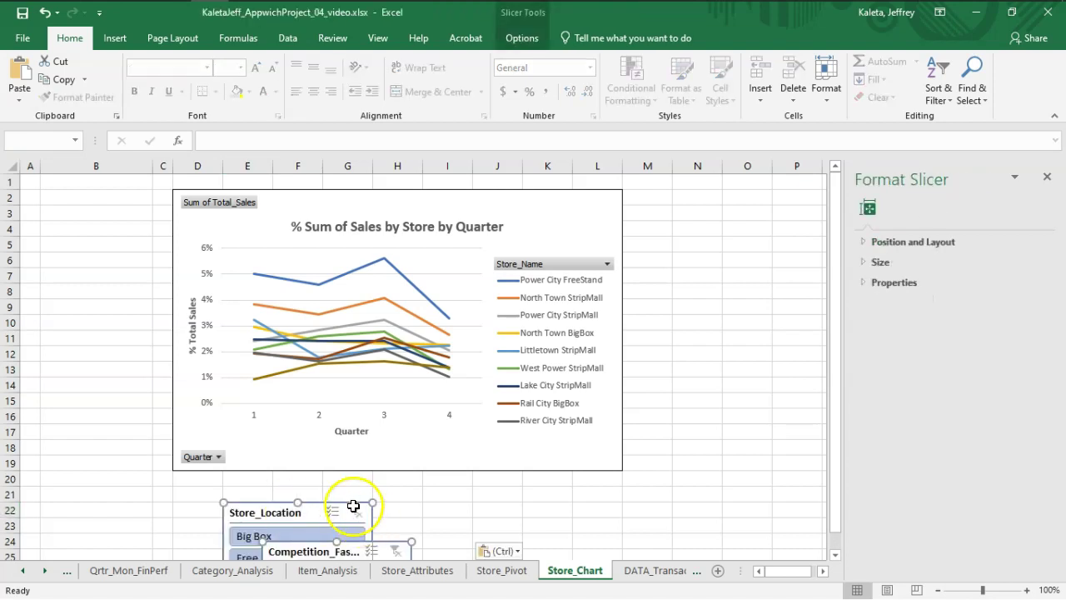
{"action": "left_click", "coordinate": [447, 494]}
{"action": "scroll", "coordinate": [416, 492], "scroll_direction": "down", "scroll_amount": 2}
{"action": "scroll", "coordinate": [397, 502], "scroll_direction": "up", "scroll_amount": 2}
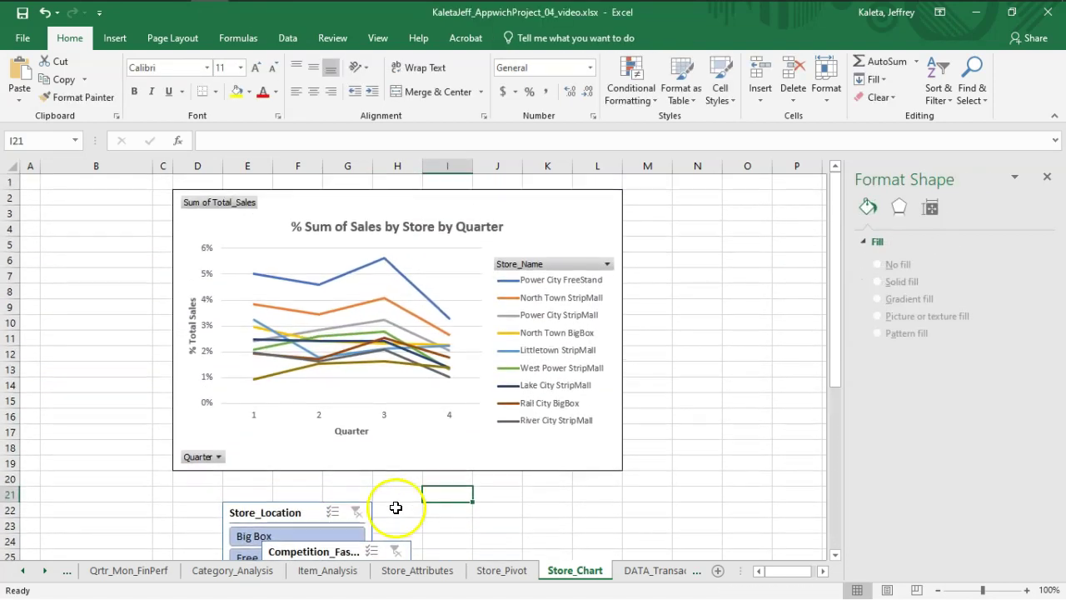
Stack the slicers down column B at B2, B8 and B13, shrinking each.
{"action": "left_click", "coordinate": [287, 513]}
{"action": "left_click_drag", "start_coordinate": [294, 513], "coordinate": [112, 202]}
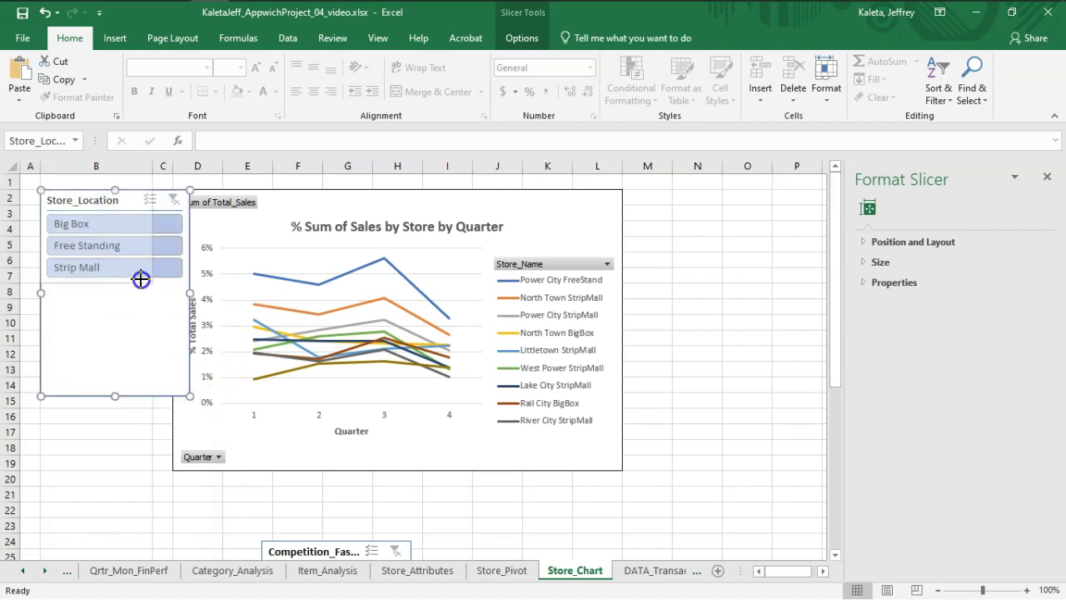
{"action": "left_click_drag", "start_coordinate": [87, 385], "coordinate": [86, 398]}
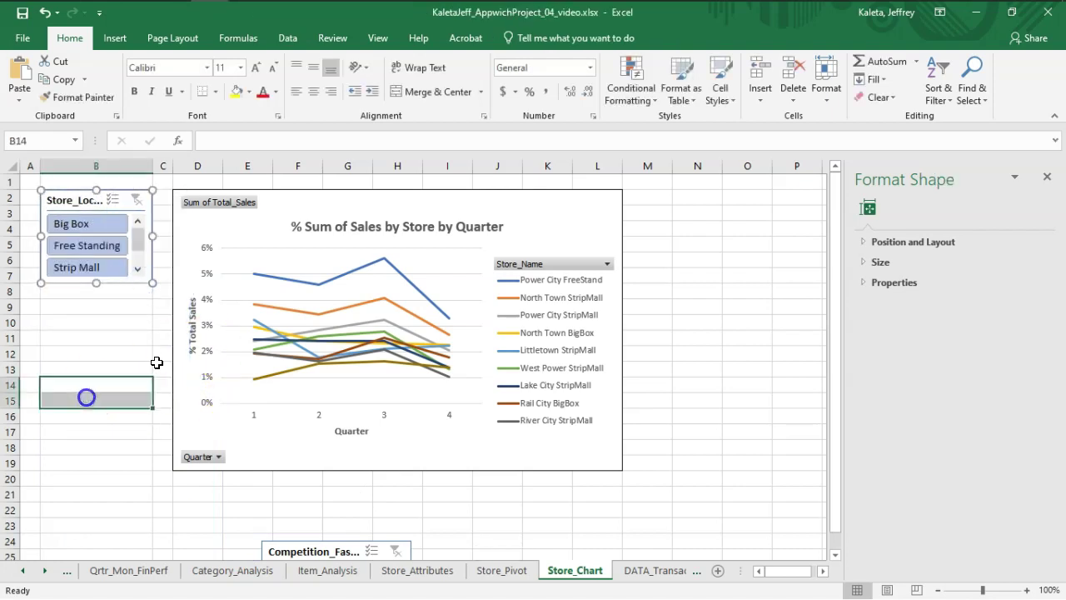
{"action": "left_click", "coordinate": [361, 515]}
{"action": "left_click_drag", "start_coordinate": [318, 552], "coordinate": [105, 294]}
{"action": "left_click_drag", "start_coordinate": [160, 377], "coordinate": [141, 367]}
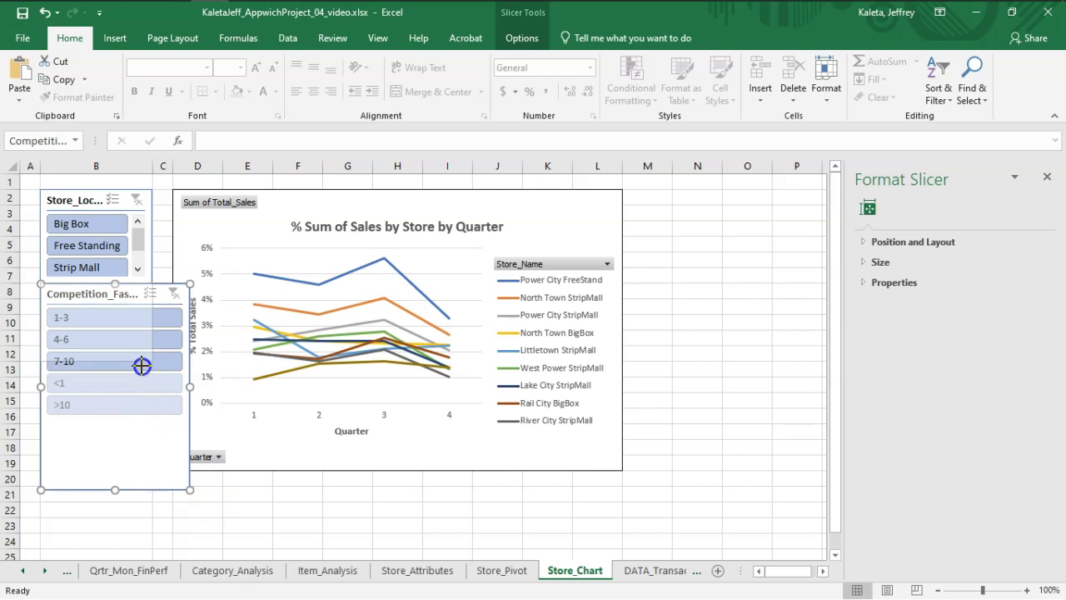
{"action": "left_click", "coordinate": [350, 526]}
{"action": "scroll", "coordinate": [400, 520], "scroll_direction": "down", "scroll_amount": 1}
{"action": "left_click_drag", "start_coordinate": [355, 541], "coordinate": [89, 325]}
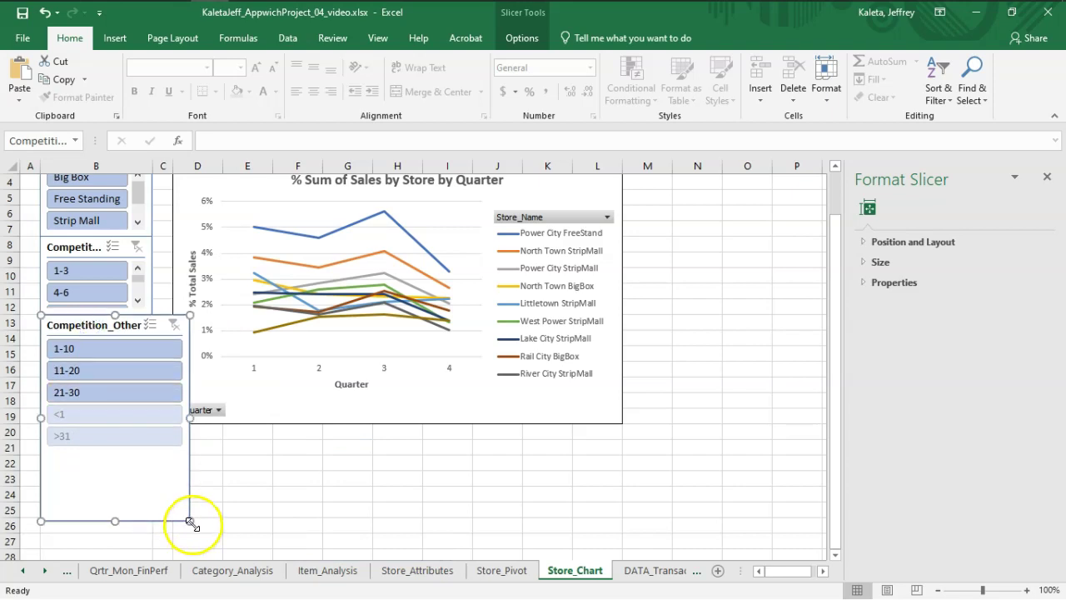
{"action": "left_click_drag", "start_coordinate": [79, 395], "coordinate": [138, 428]}
{"action": "left_click", "coordinate": [250, 508]}
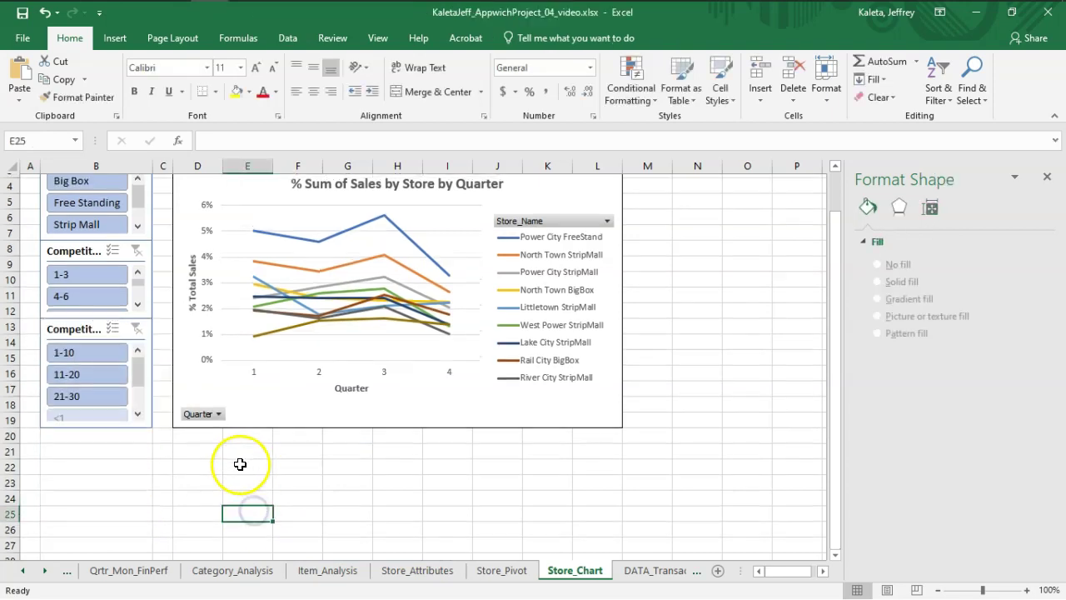
{"action": "scroll", "coordinate": [250, 467], "scroll_direction": "up", "scroll_amount": 1}
Widen column B and the three slicers to an equal width.
{"action": "left_click_drag", "start_coordinate": [152, 166], "coordinate": [172, 166]}
{"action": "left_click", "coordinate": [81, 206]}
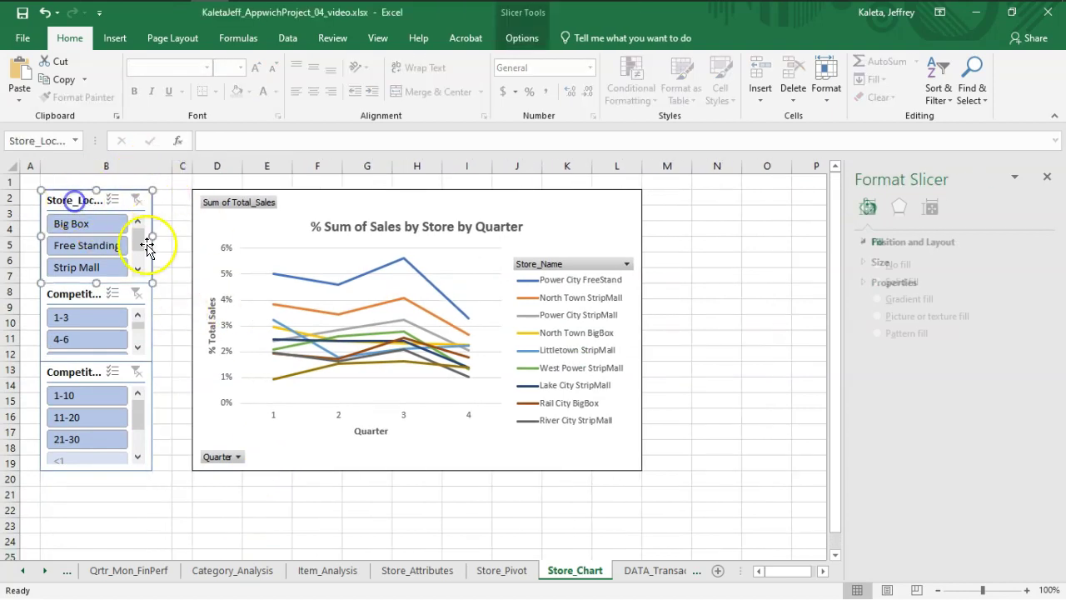
{"action": "left_click_drag", "start_coordinate": [155, 235], "coordinate": [172, 232]}
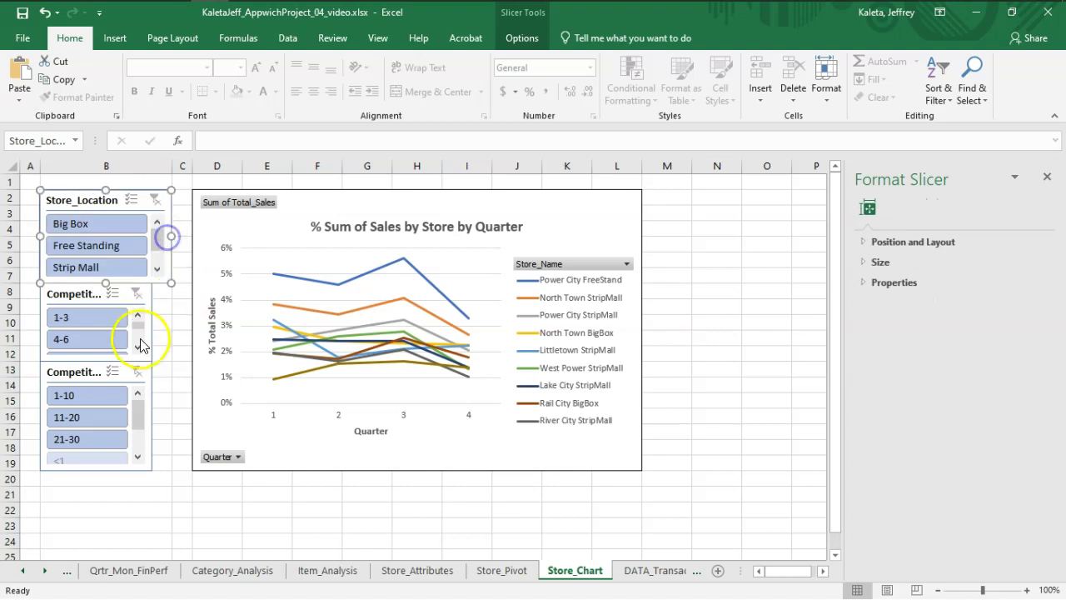
{"action": "left_click", "coordinate": [77, 294]}
{"action": "left_click_drag", "start_coordinate": [152, 323], "coordinate": [170, 323]}
{"action": "left_click", "coordinate": [73, 371]}
{"action": "left_click_drag", "start_coordinate": [153, 416], "coordinate": [172, 415]}
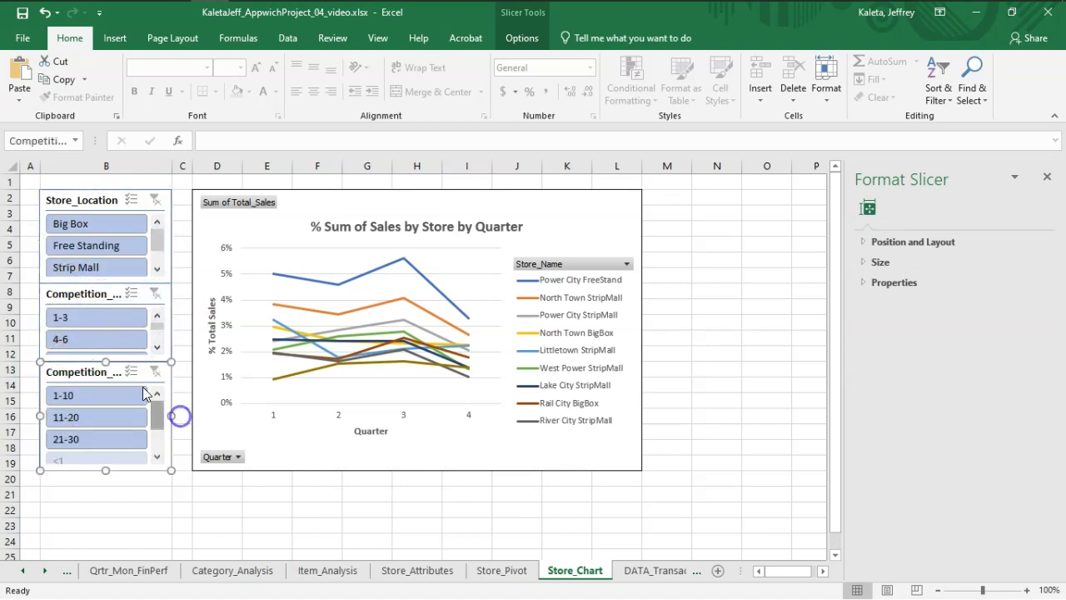
{"action": "left_click", "coordinate": [75, 286]}
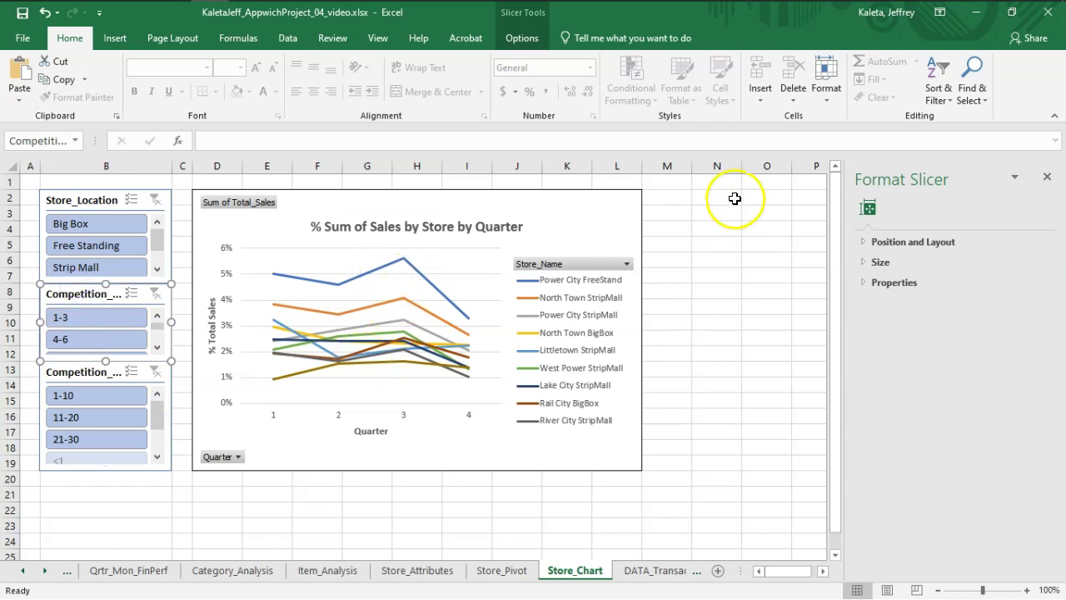
{"action": "left_click", "coordinate": [523, 38]}
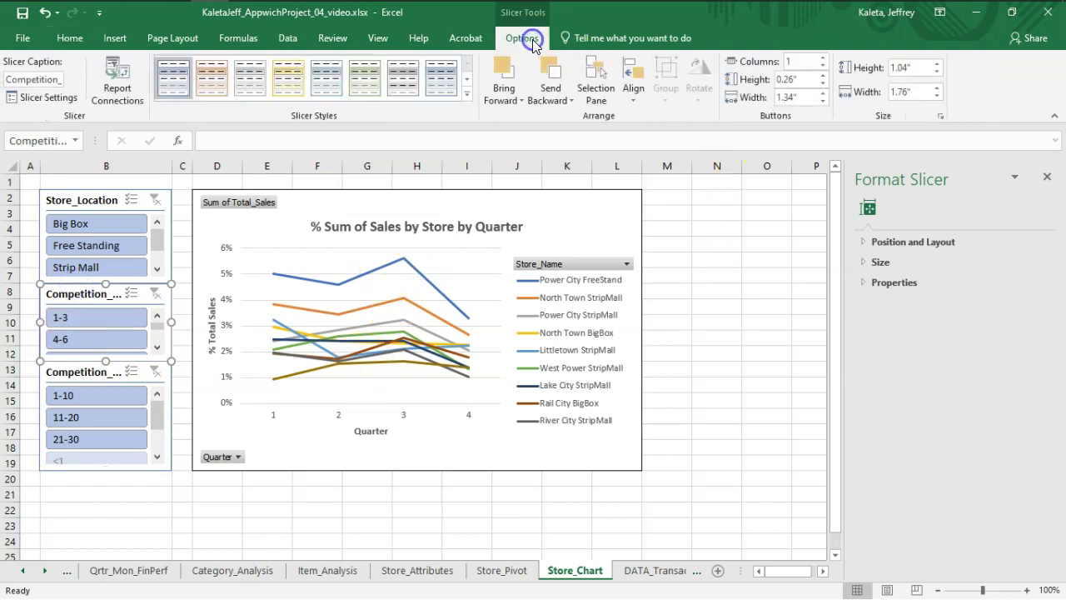
Set both Competition slicers to display their buttons in 2 columns.
{"action": "left_click", "coordinate": [821, 58]}
{"action": "left_click", "coordinate": [306, 535]}
{"action": "left_click", "coordinate": [71, 373]}
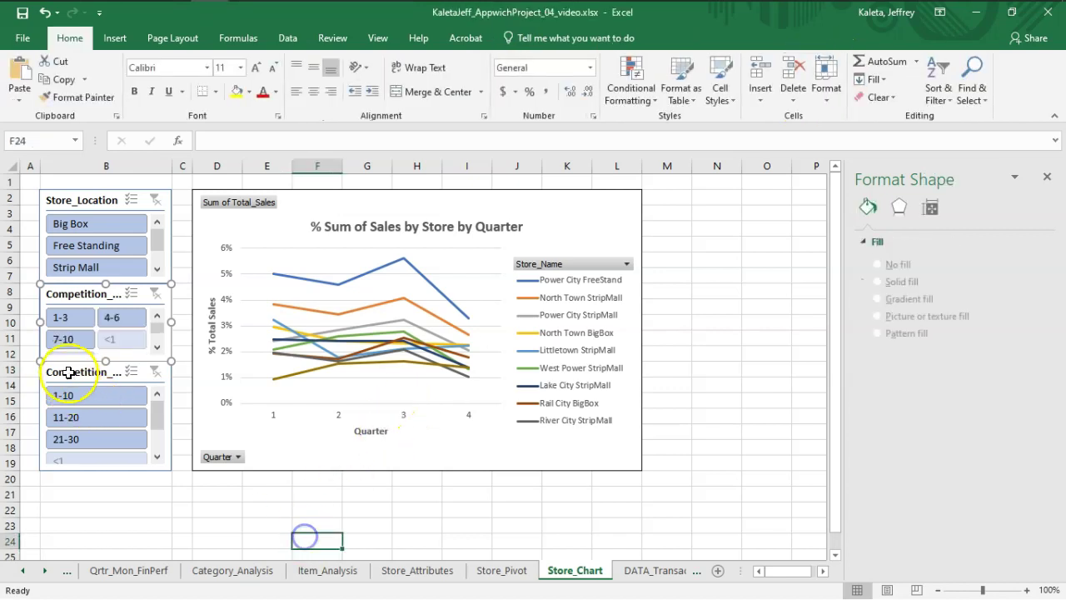
{"action": "left_click", "coordinate": [825, 63]}
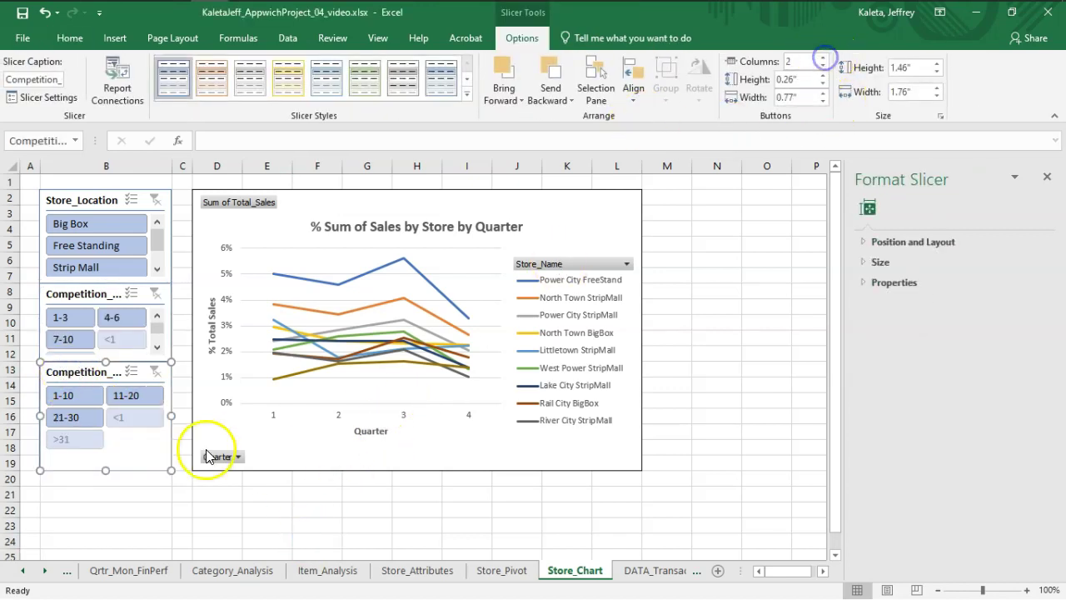
{"action": "left_click", "coordinate": [143, 510]}
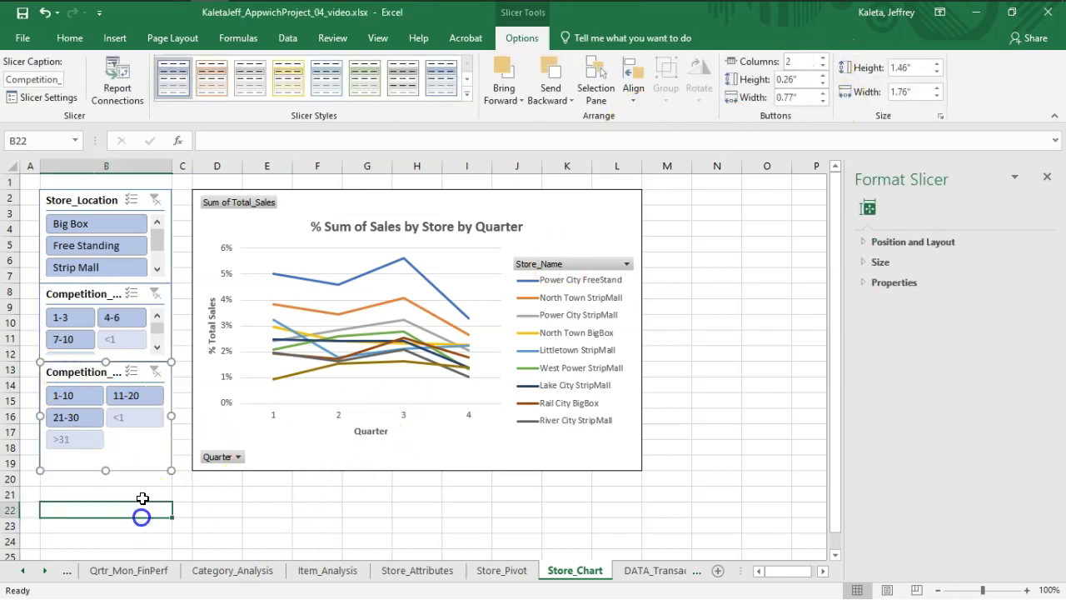
Resize the competition slicers so the middle one shows its >10 item.
{"action": "left_click", "coordinate": [105, 370]}
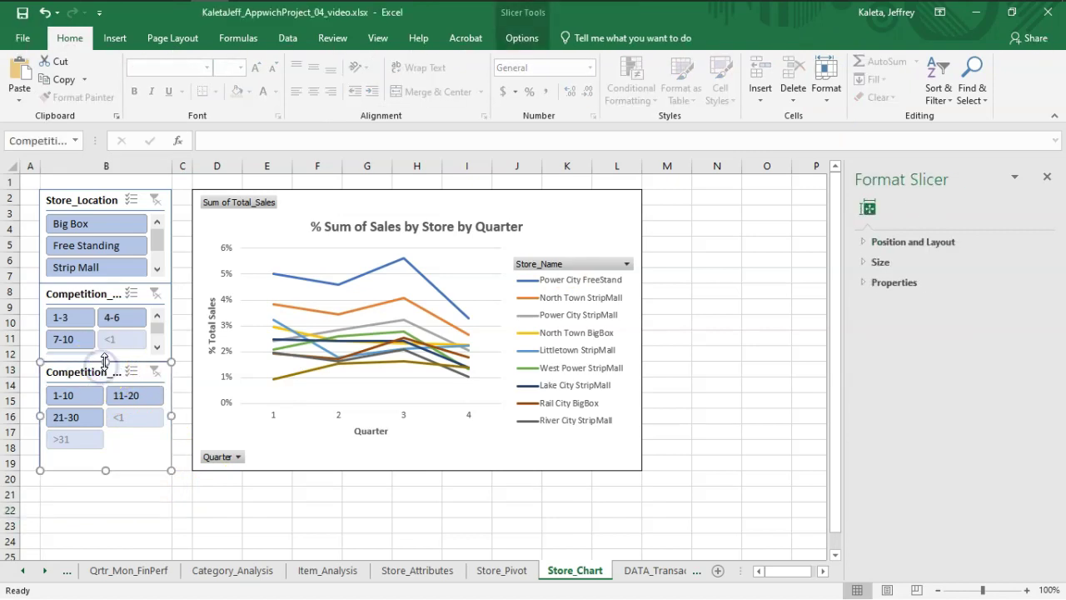
{"action": "mouse_move", "coordinate": [104, 374]}
{"action": "left_mouse_down"}
{"action": "mouse_move", "coordinate": [104, 389]}
{"action": "mouse_move", "coordinate": [104, 371]}
{"action": "left_mouse_up"}
{"action": "left_click", "coordinate": [112, 360]}
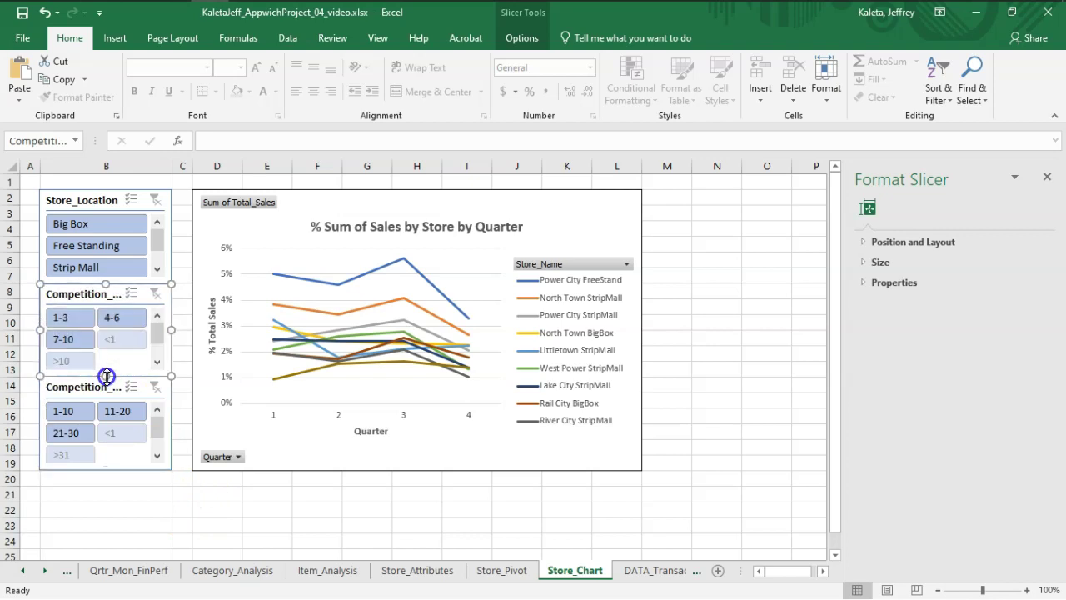
{"action": "left_click", "coordinate": [288, 546]}
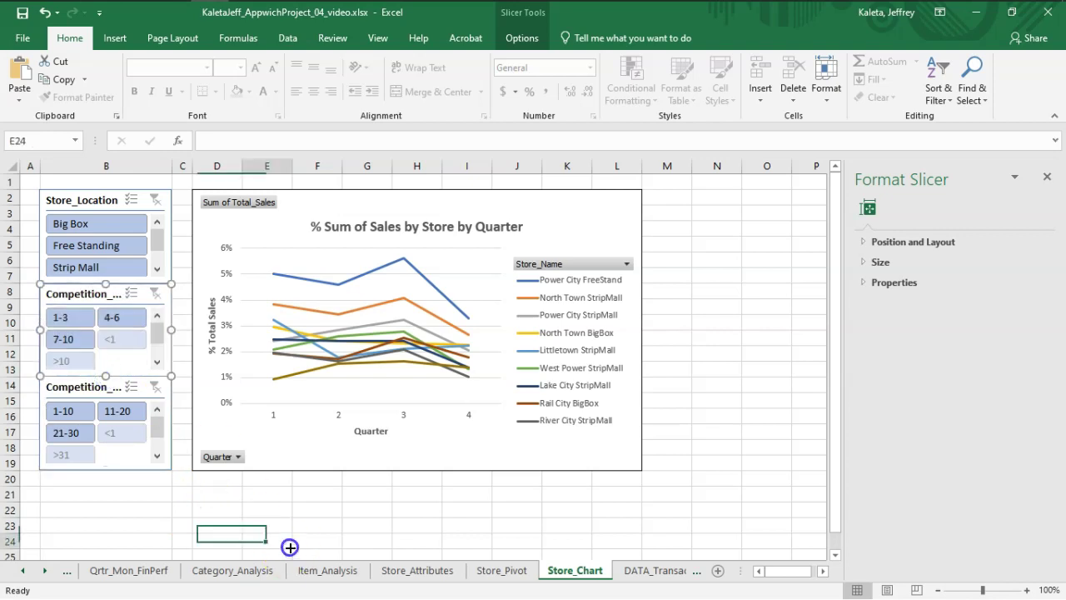
Filter the chart to Big Box, Free Standing and Strip Mall stores, then clear Store_Location.
{"action": "left_click", "coordinate": [81, 225]}
{"action": "left_click", "coordinate": [100, 248]}
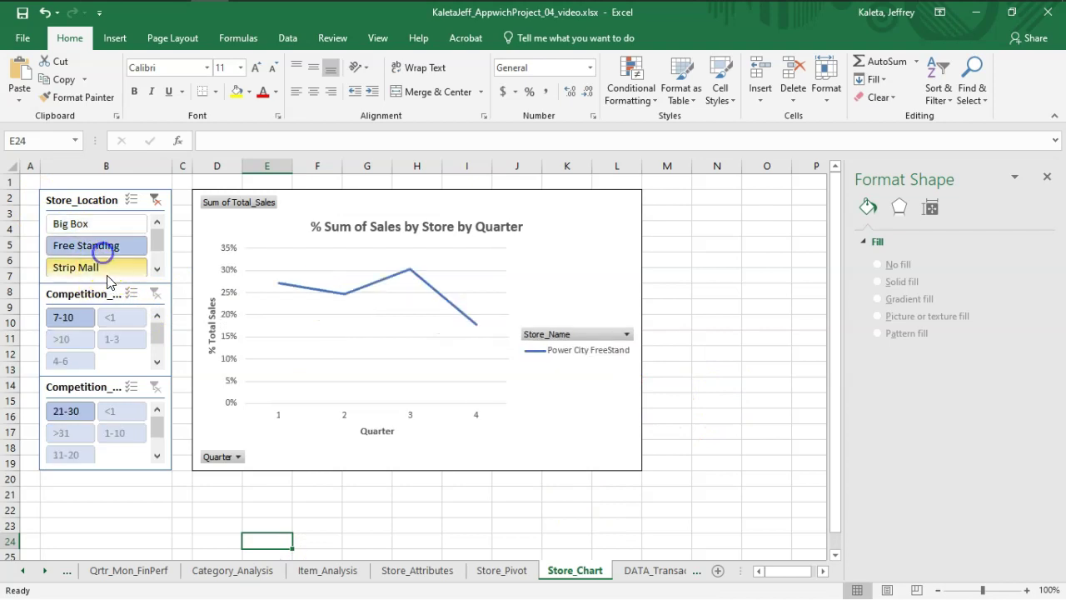
{"action": "left_click", "coordinate": [106, 275]}
{"action": "left_click", "coordinate": [101, 224]}
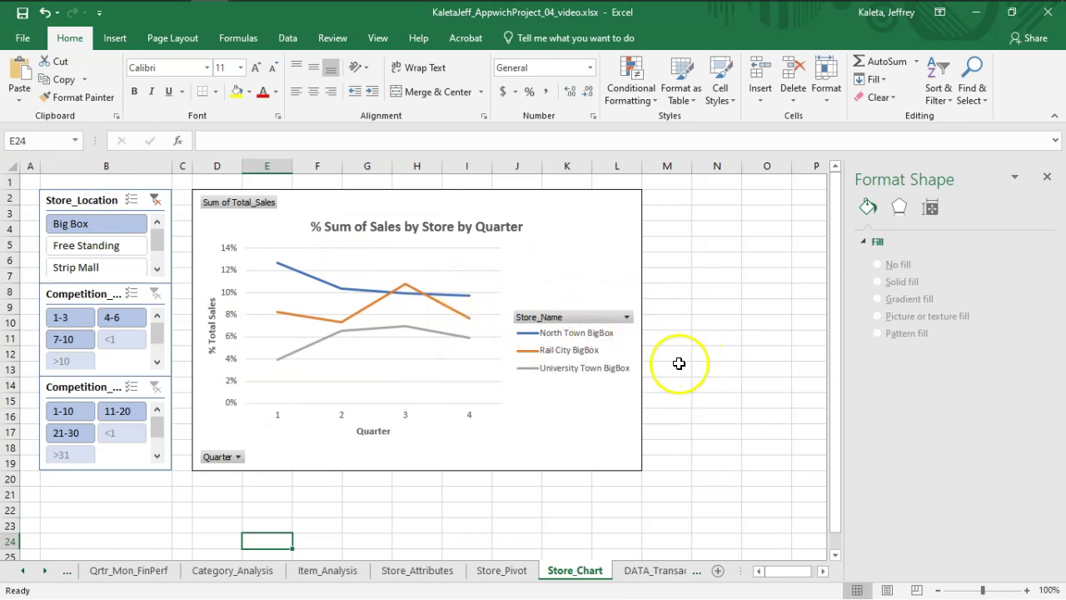
{"action": "left_click", "coordinate": [155, 200]}
Test the competition slicers with 1-3, 21-30 and 1-10, clearing each filter afterward.
{"action": "left_click", "coordinate": [66, 318]}
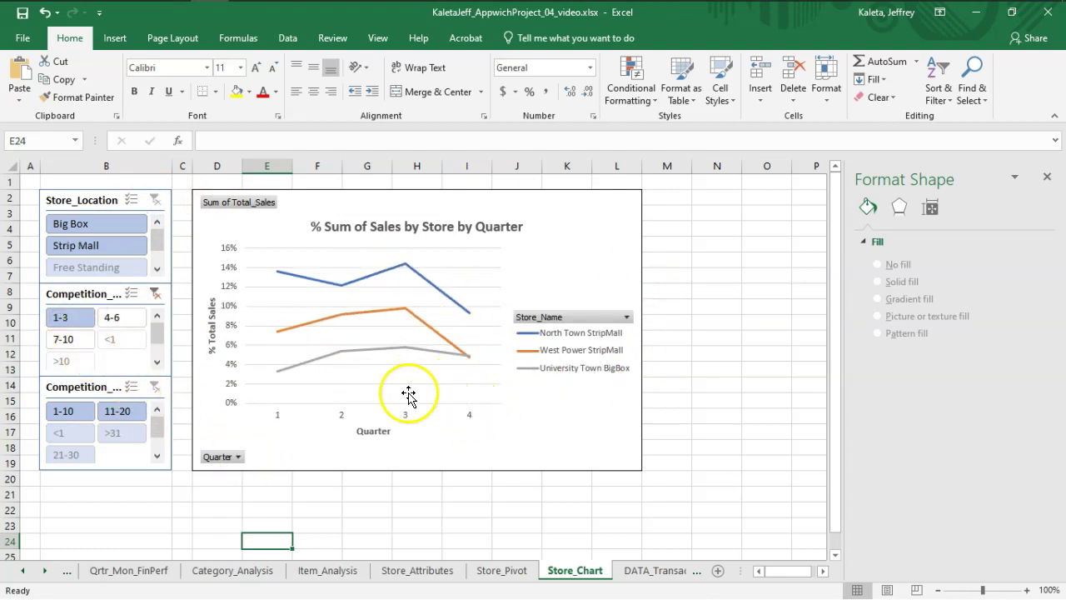
{"action": "left_click", "coordinate": [154, 297]}
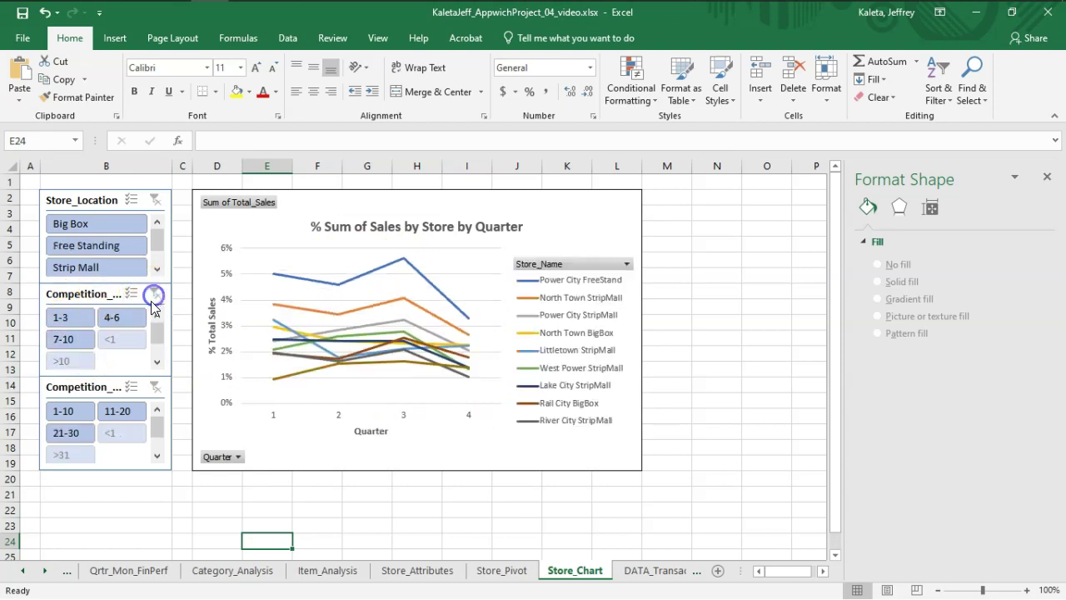
{"action": "left_click", "coordinate": [74, 431]}
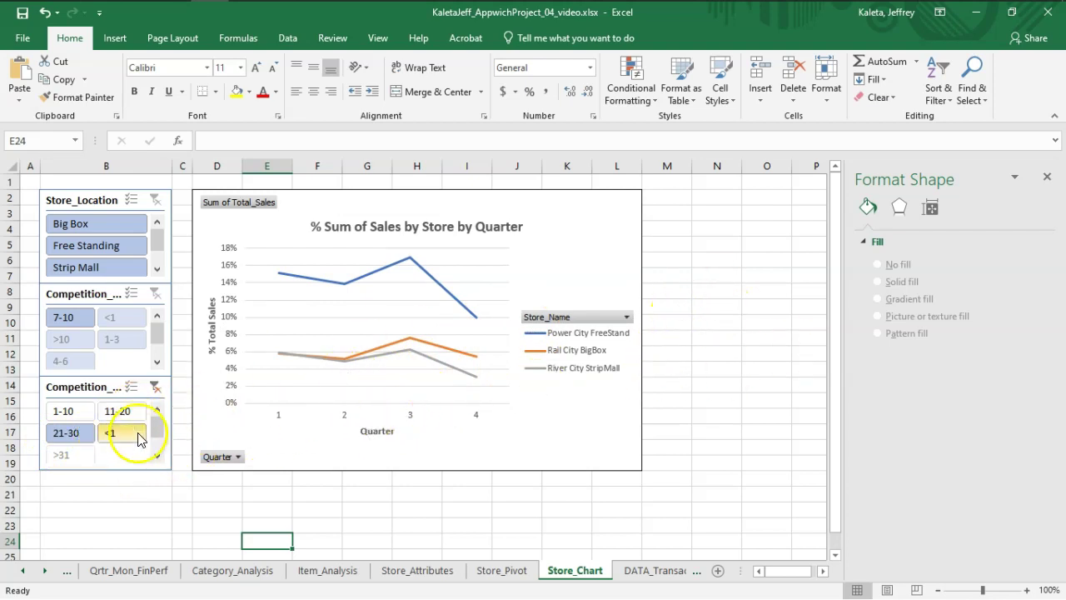
{"action": "left_click", "coordinate": [154, 386]}
{"action": "left_click_drag", "start_coordinate": [125, 410], "coordinate": [63, 419]}
{"action": "left_click", "coordinate": [63, 417]}
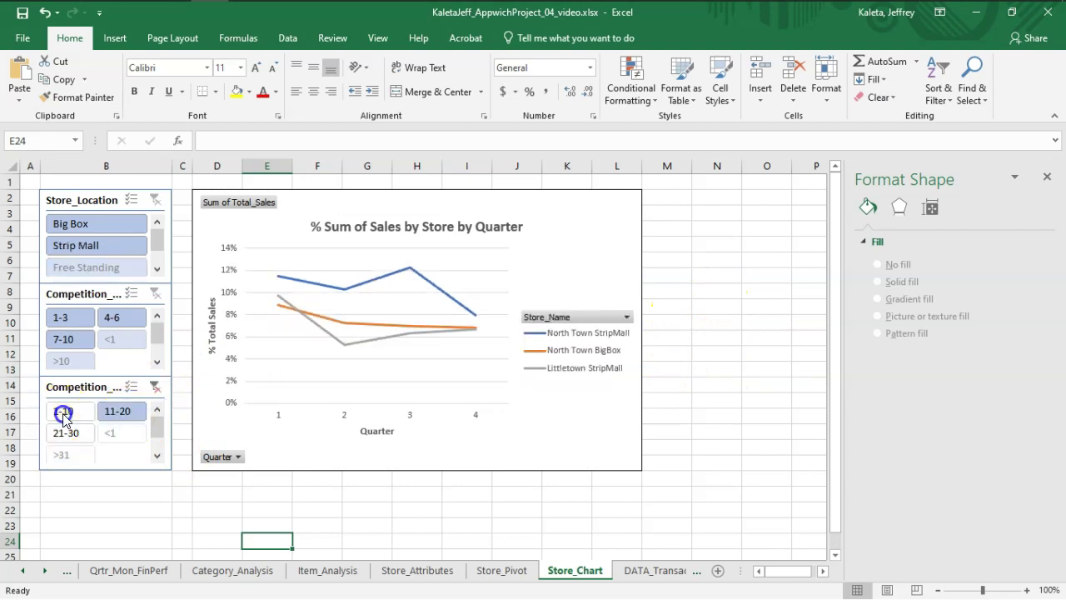
{"action": "left_click", "coordinate": [154, 389]}
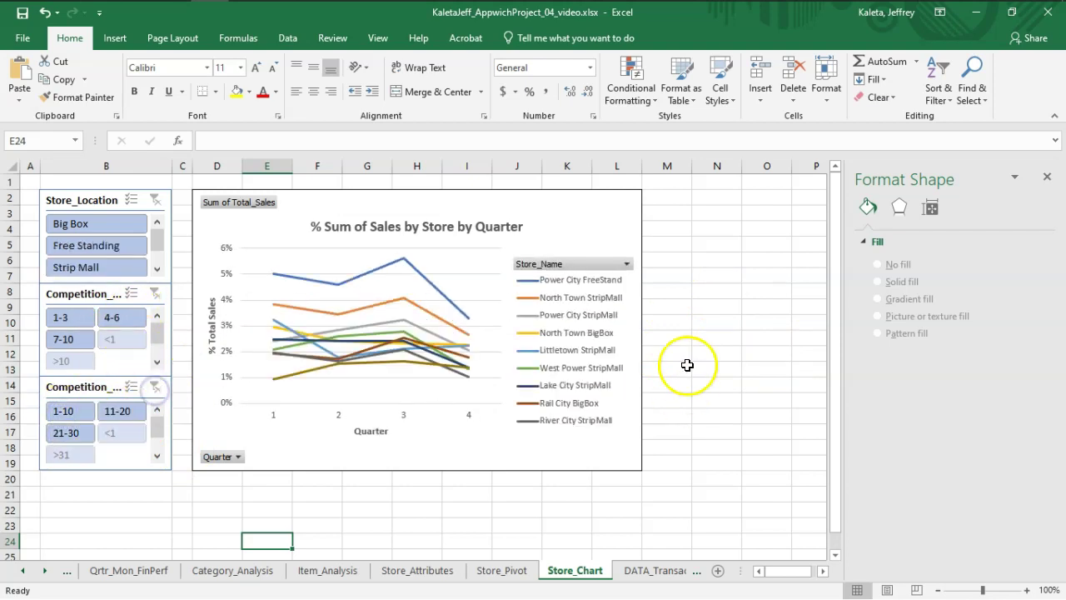
{"action": "left_click", "coordinate": [637, 330]}
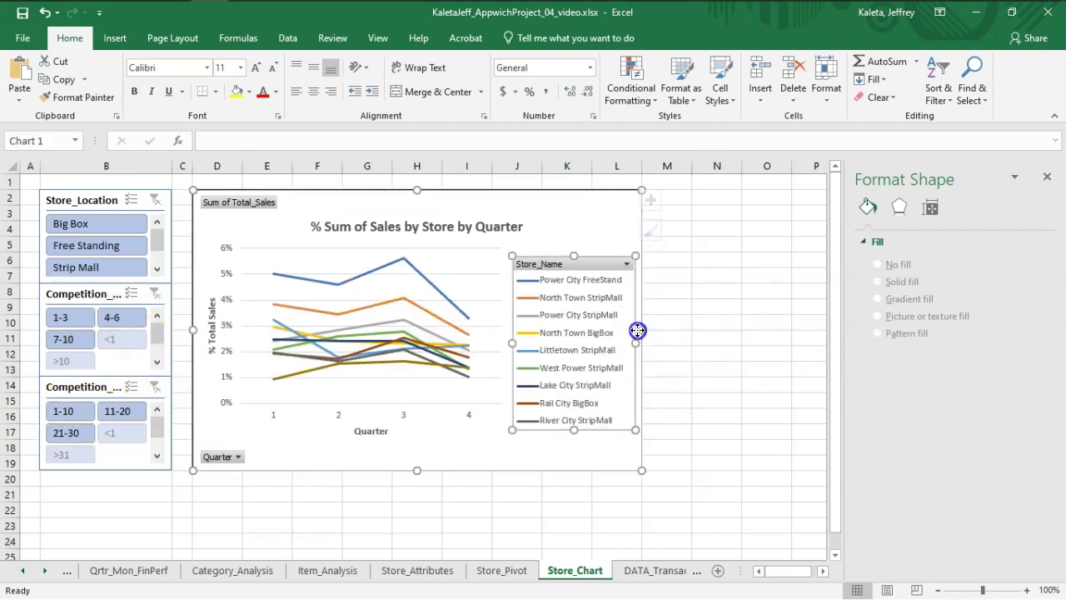
Widen the PivotChart rightward to about column M.
{"action": "left_click", "coordinate": [595, 204]}
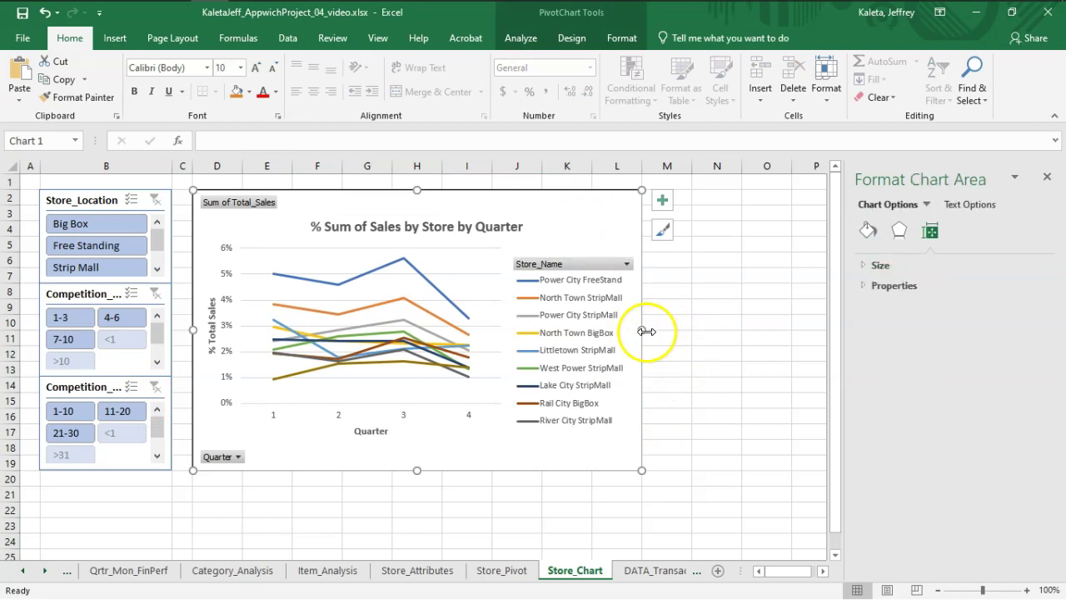
{"action": "left_click_drag", "start_coordinate": [647, 332], "coordinate": [695, 330]}
{"action": "left_click", "coordinate": [754, 482]}
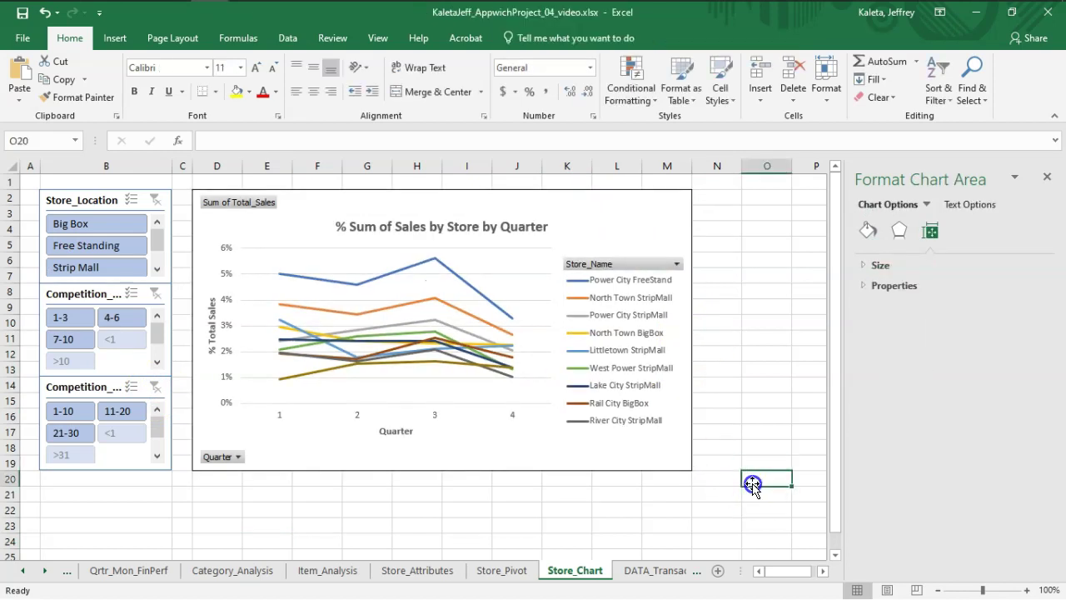
Turn off the worksheet gridlines on Store_Chart.
{"action": "left_click", "coordinate": [468, 509]}
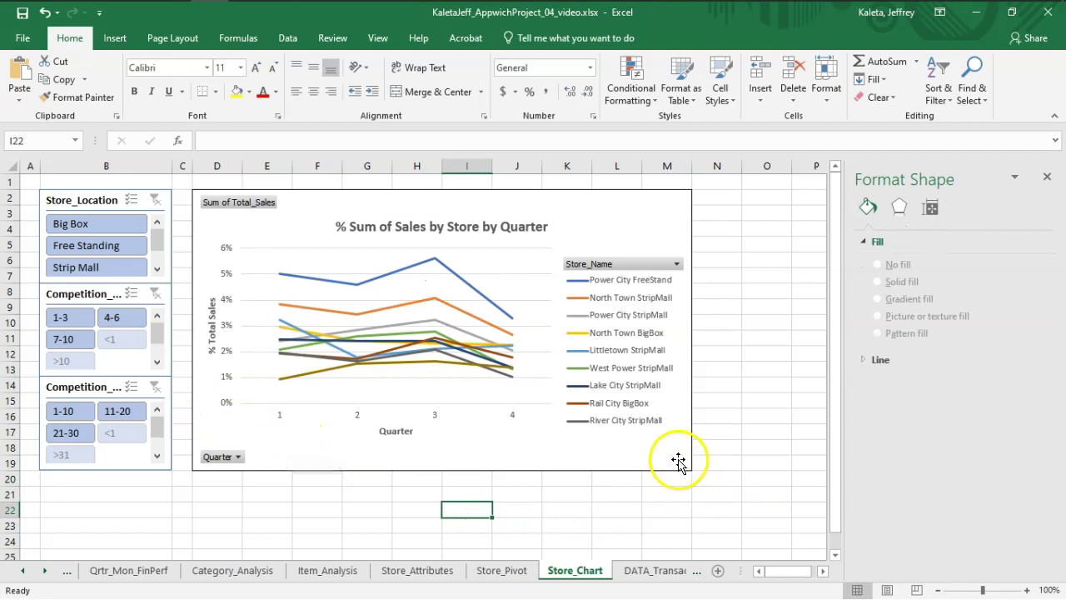
{"action": "left_click", "coordinate": [377, 38]}
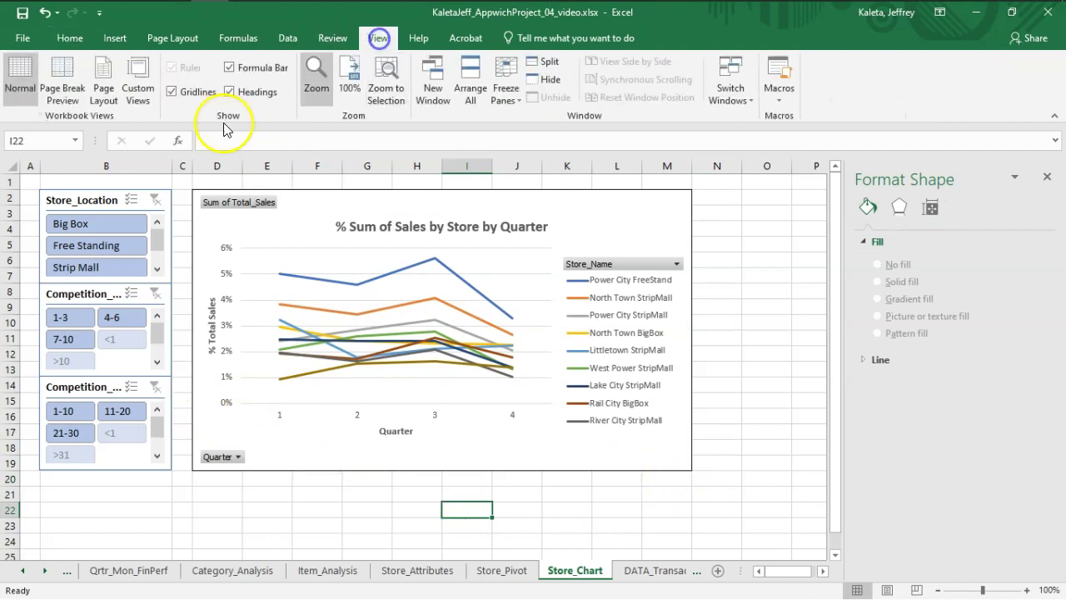
{"action": "left_click", "coordinate": [172, 91]}
{"action": "left_click", "coordinate": [269, 495]}
{"action": "left_click", "coordinate": [525, 497]}
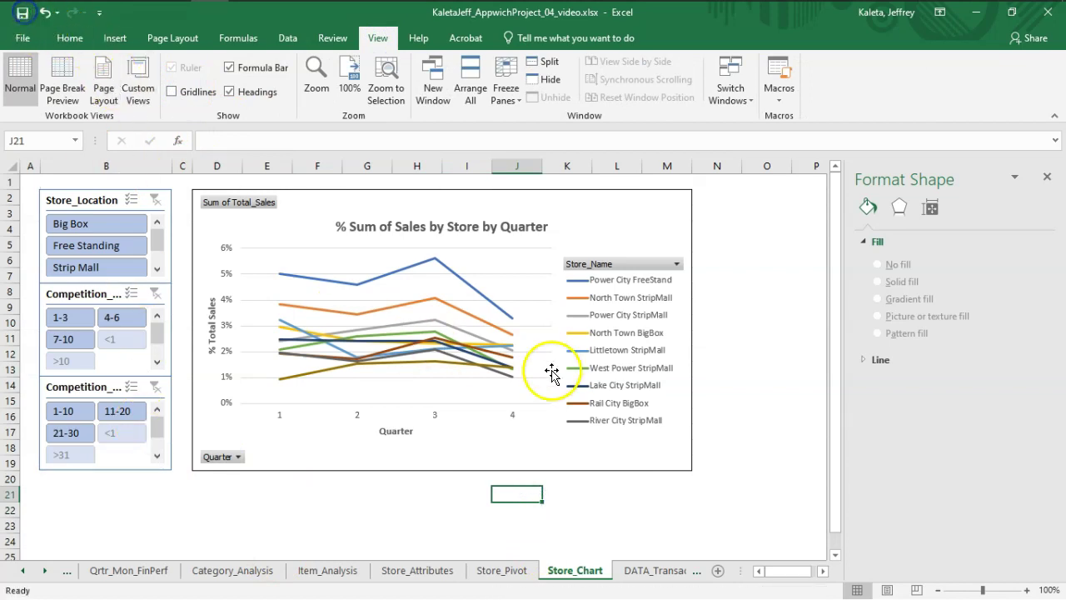
{"action": "left_click", "coordinate": [55, 508]}
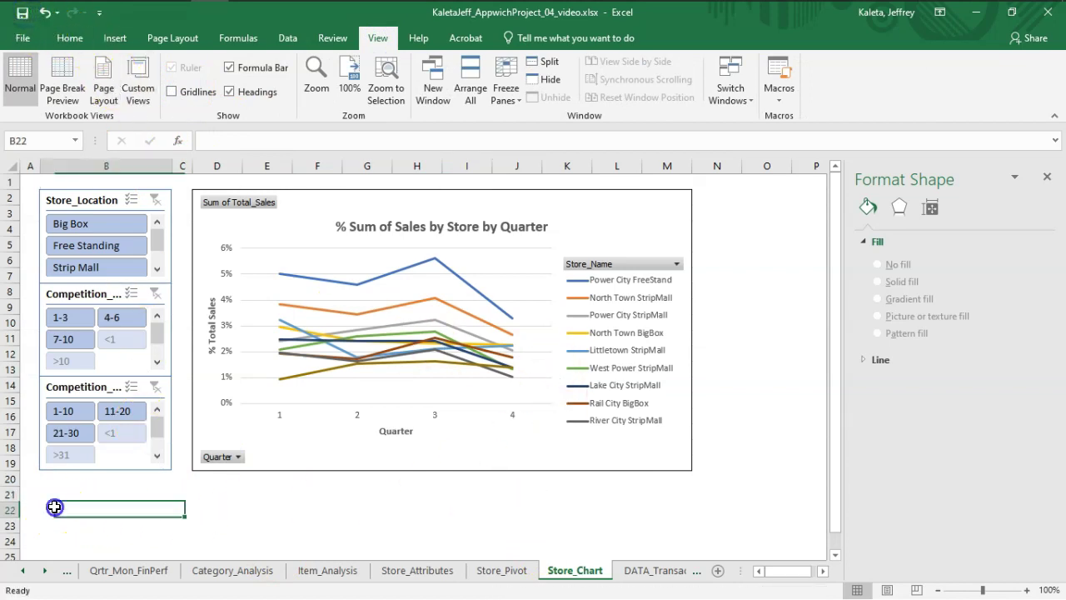
{"action": "left_click", "coordinate": [83, 318]}
{"action": "left_click", "coordinate": [134, 320]}
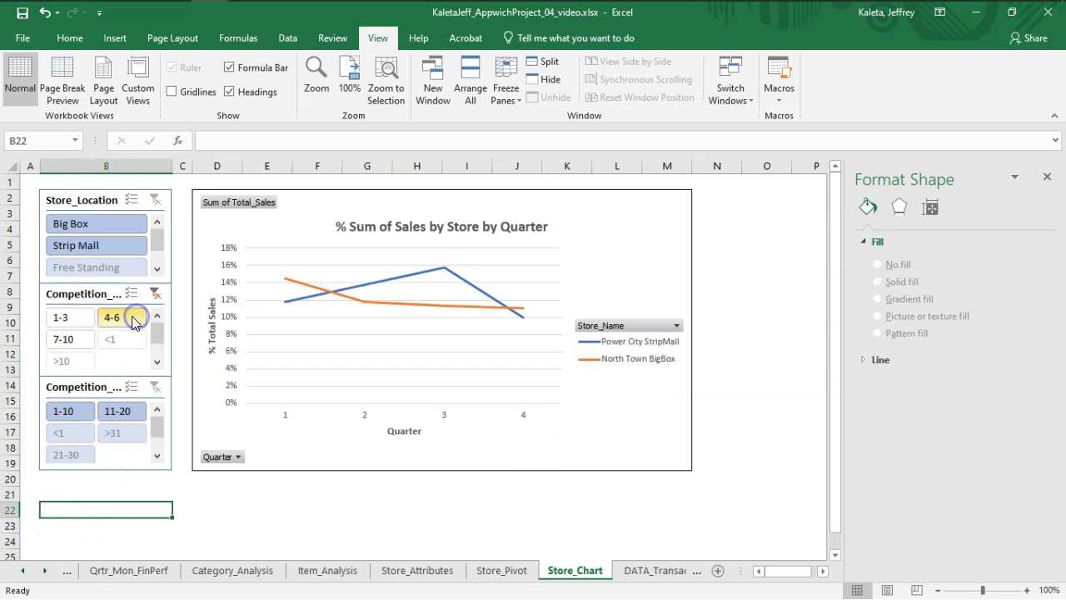
{"action": "left_click", "coordinate": [114, 411]}
{"action": "left_click", "coordinate": [106, 226]}
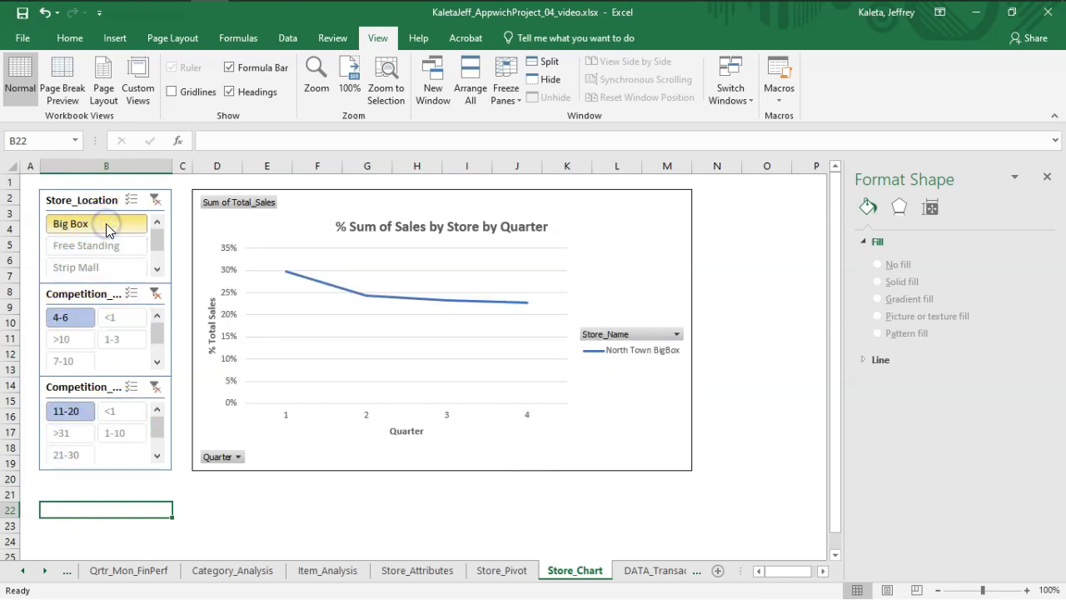
{"action": "left_click", "coordinate": [156, 200]}
{"action": "left_click", "coordinate": [156, 291]}
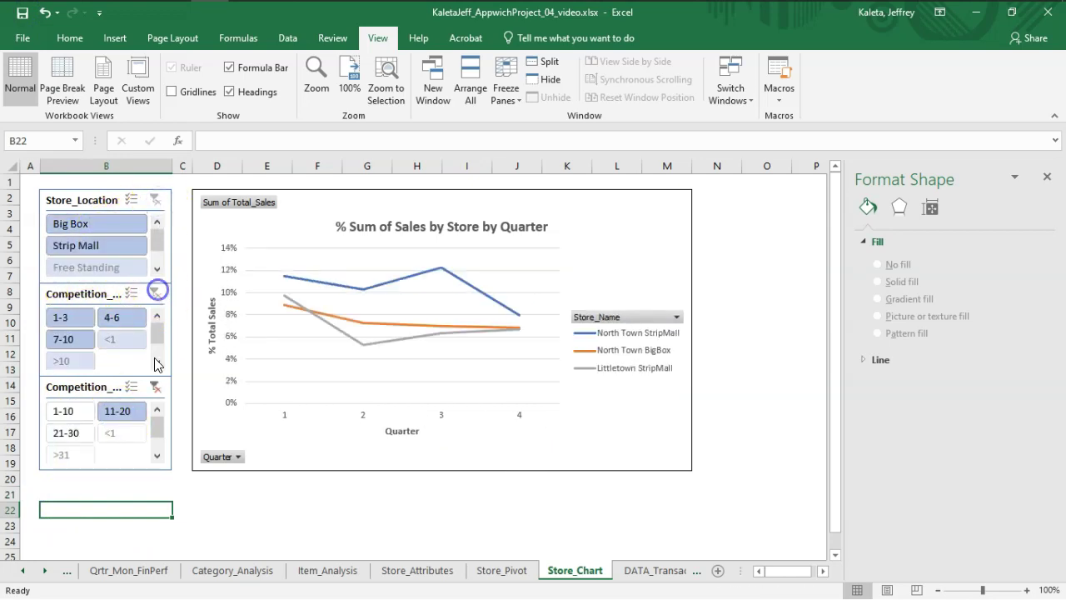
{"action": "left_click", "coordinate": [157, 387]}
{"action": "left_click", "coordinate": [95, 508]}
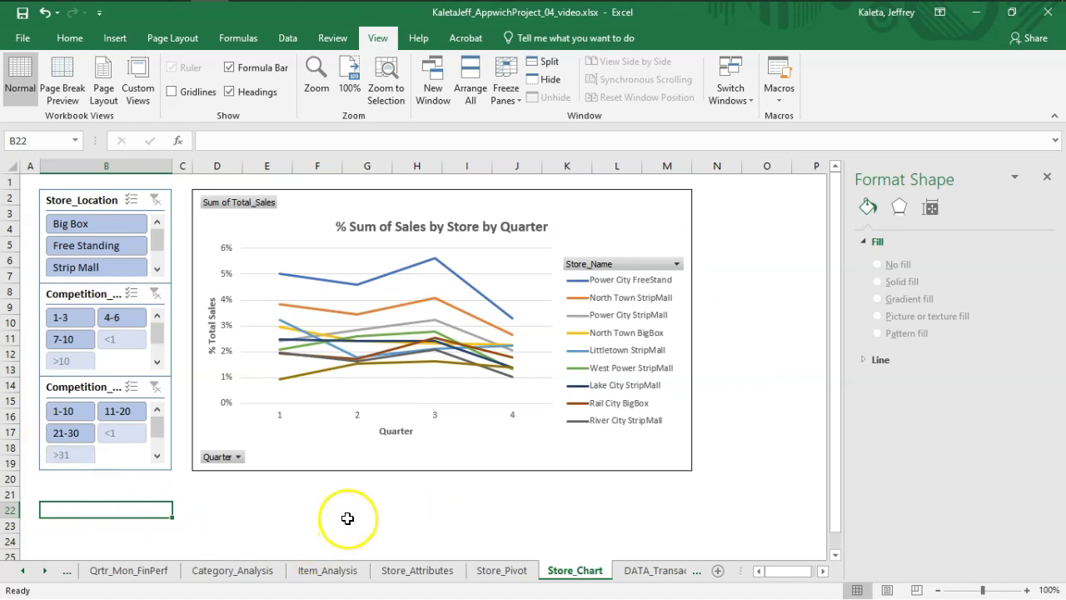
{"action": "left_click", "coordinate": [114, 411]}
{"action": "left_click", "coordinate": [155, 386]}
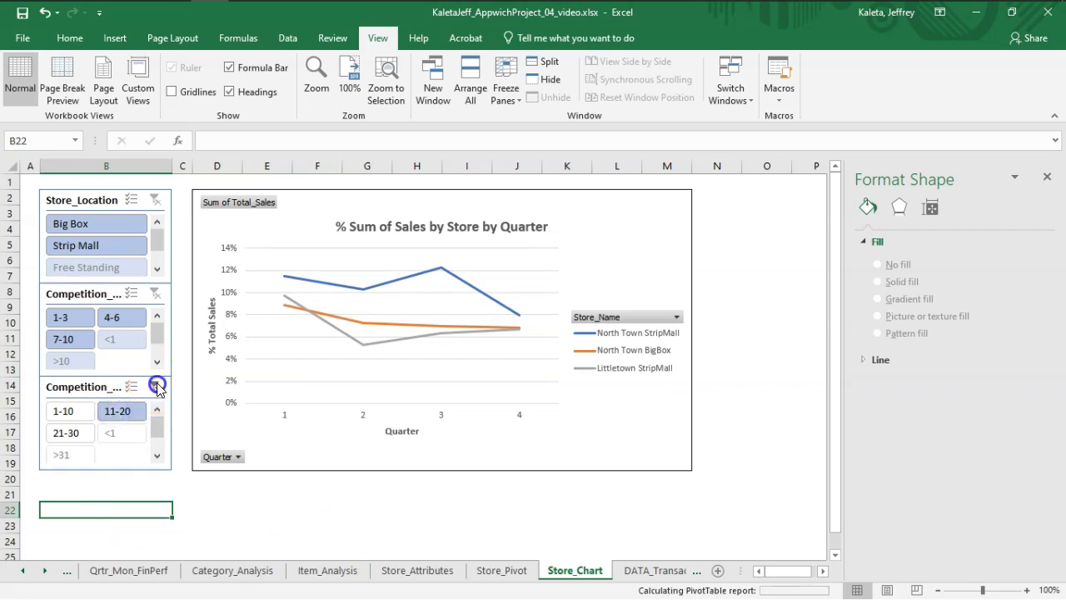
{"action": "left_click", "coordinate": [67, 532]}
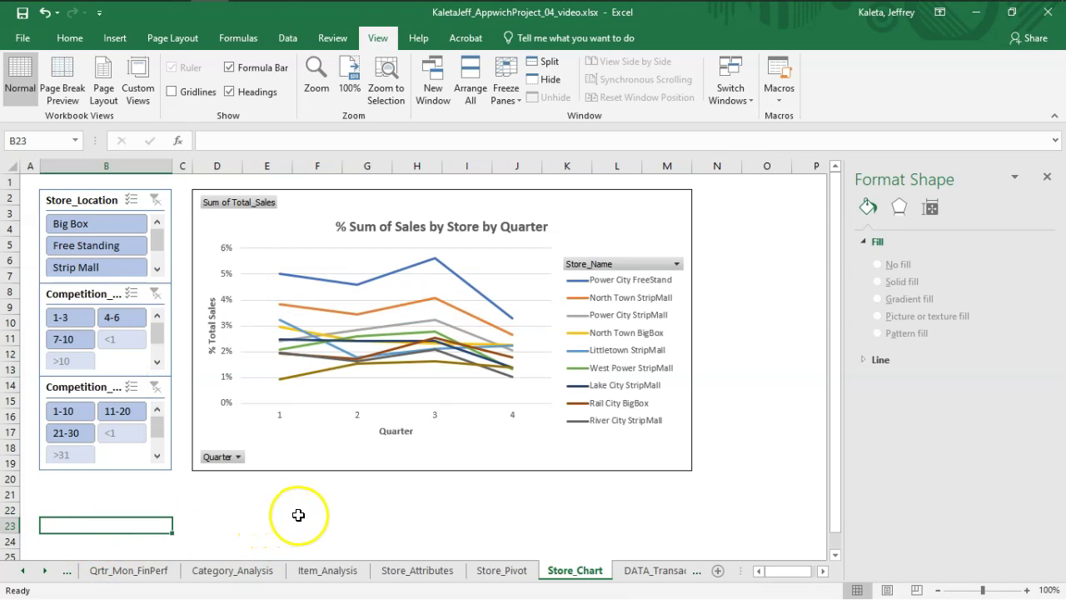
Close the Format Shape pane and select cell B22.
{"action": "left_click", "coordinate": [1048, 177]}
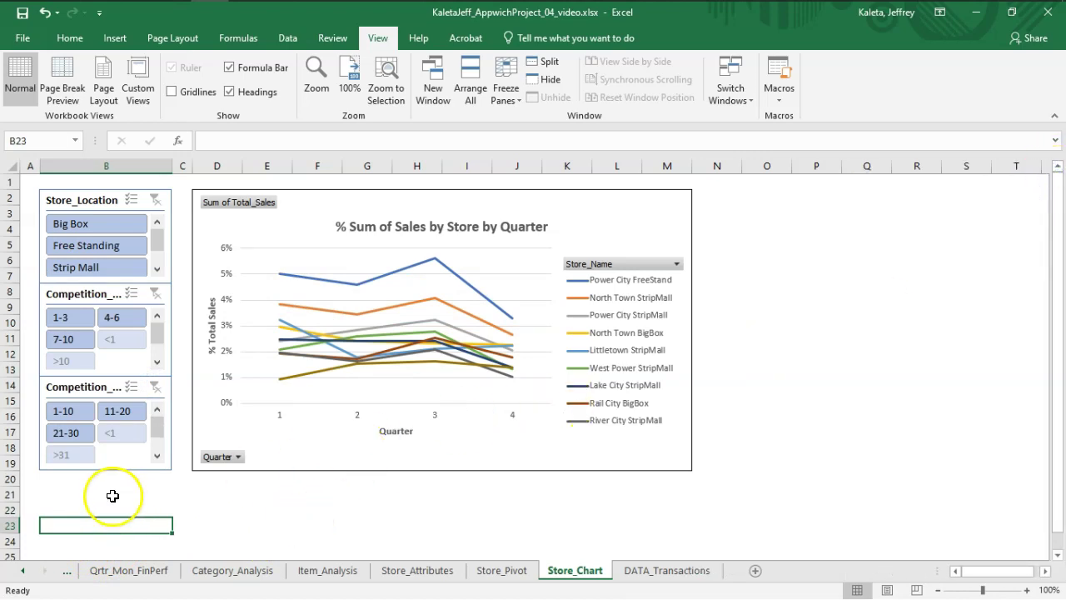
{"action": "left_click", "coordinate": [57, 510]}
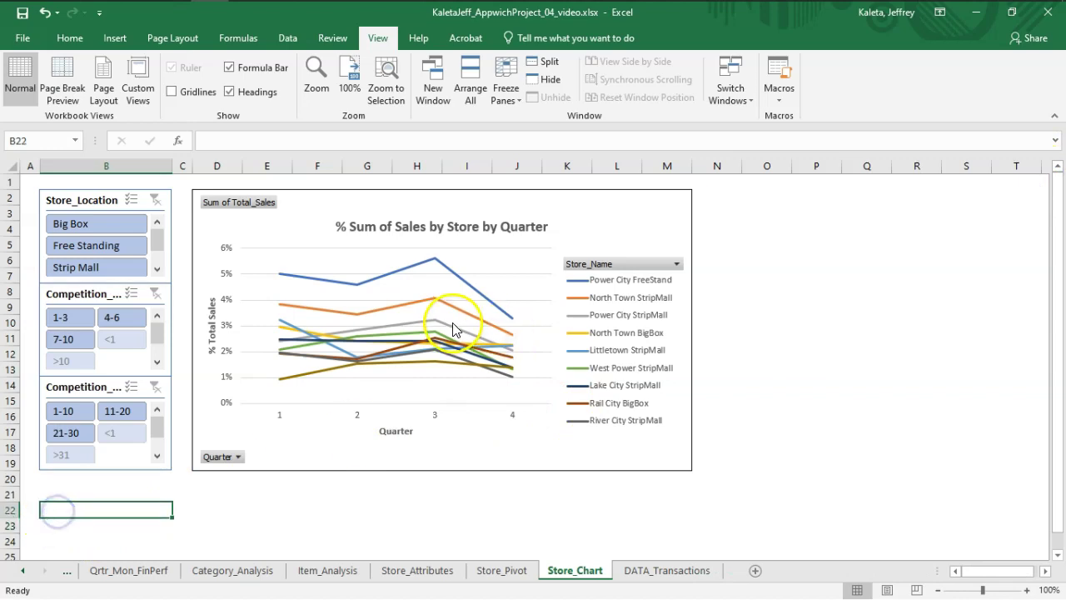